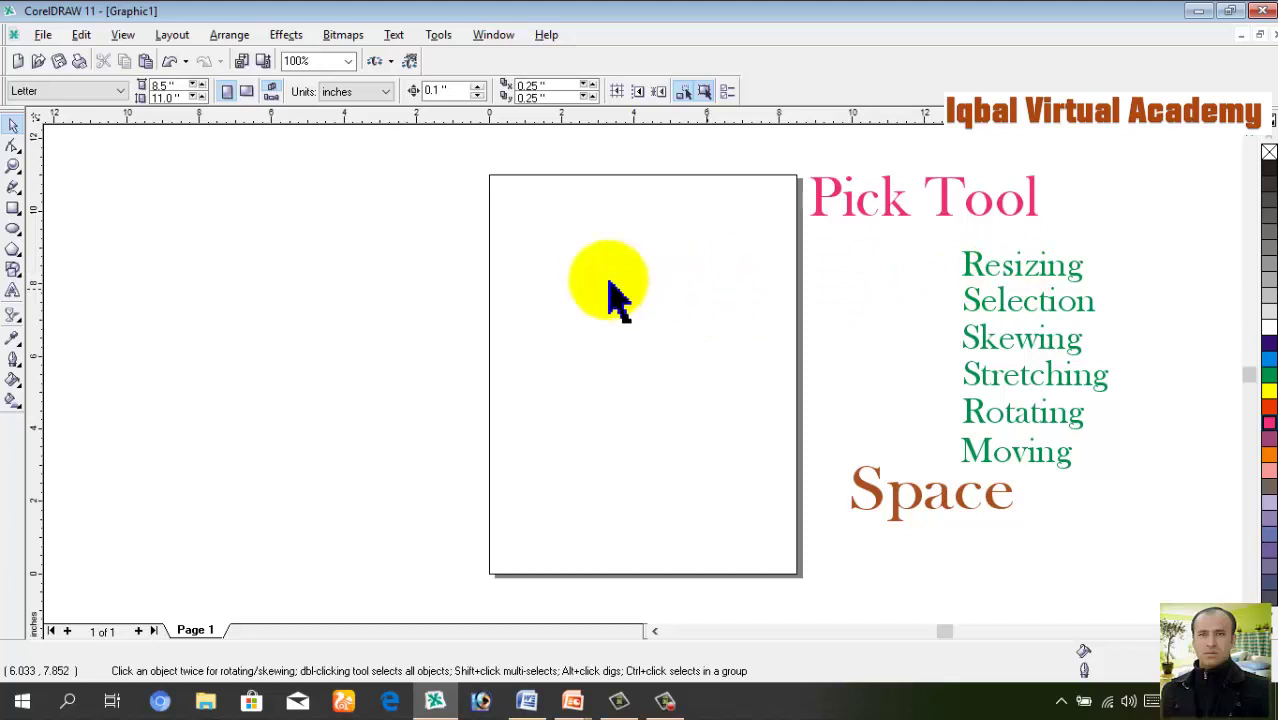
# Draw four separate horizontal rectangles stacked down the page, each about 5 inches wide and 0.6 inches high
pyautogui.click(13, 208)
pyautogui.moveTo(540, 291); pyautogui.dragTo(725, 315)
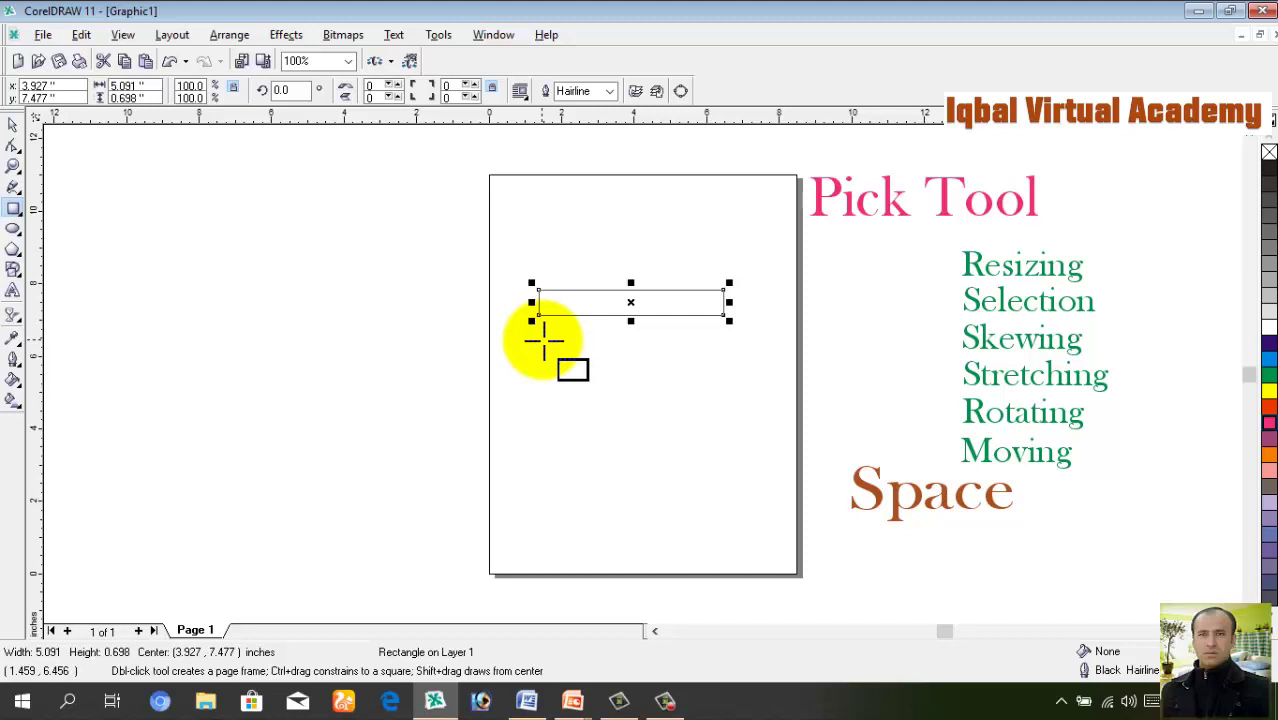
pyautogui.moveTo(543, 340)
pyautogui.mouseDown()
pyautogui.moveTo(645, 378)
pyautogui.moveTo(740, 364)
pyautogui.mouseUp()
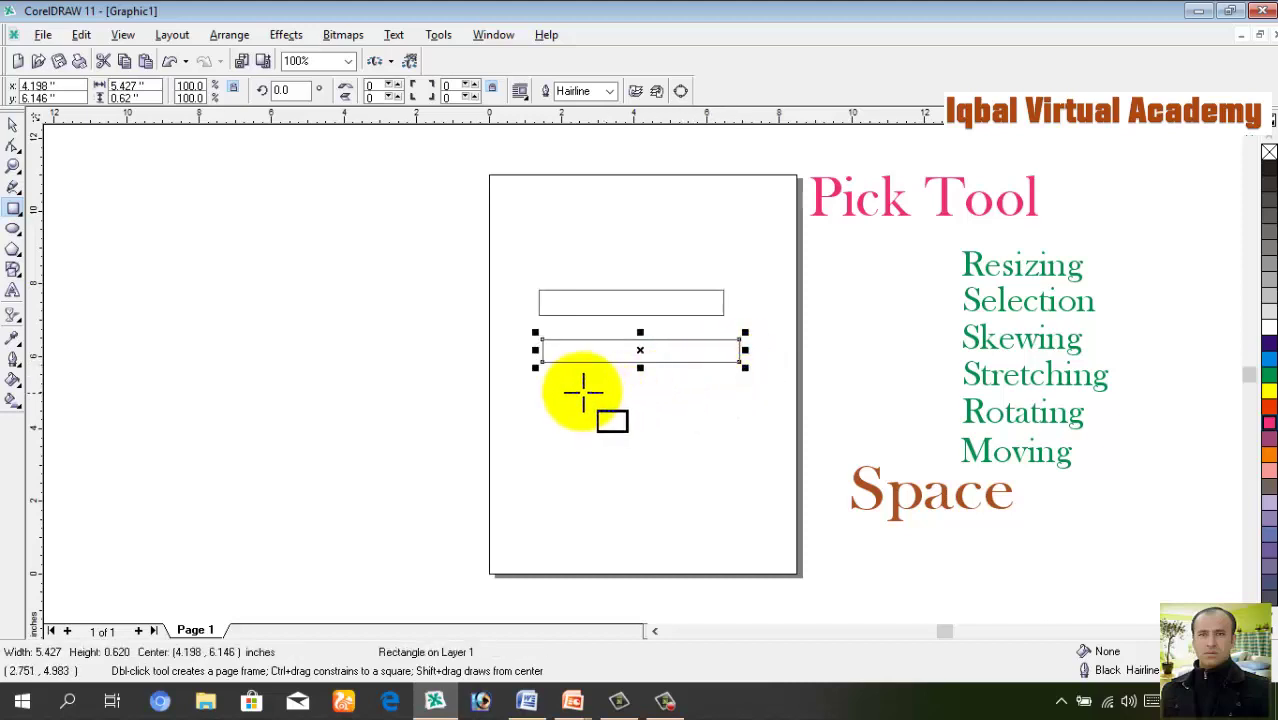
pyautogui.moveTo(564, 386)
pyautogui.mouseDown()
pyautogui.moveTo(660, 410)
pyautogui.moveTo(745, 397)
pyautogui.moveTo(752, 408)
pyautogui.mouseUp()
pyautogui.moveTo(580, 440)
pyautogui.mouseDown()
pyautogui.moveTo(645, 437)
pyautogui.moveTo(751, 462)
pyautogui.mouseUp()
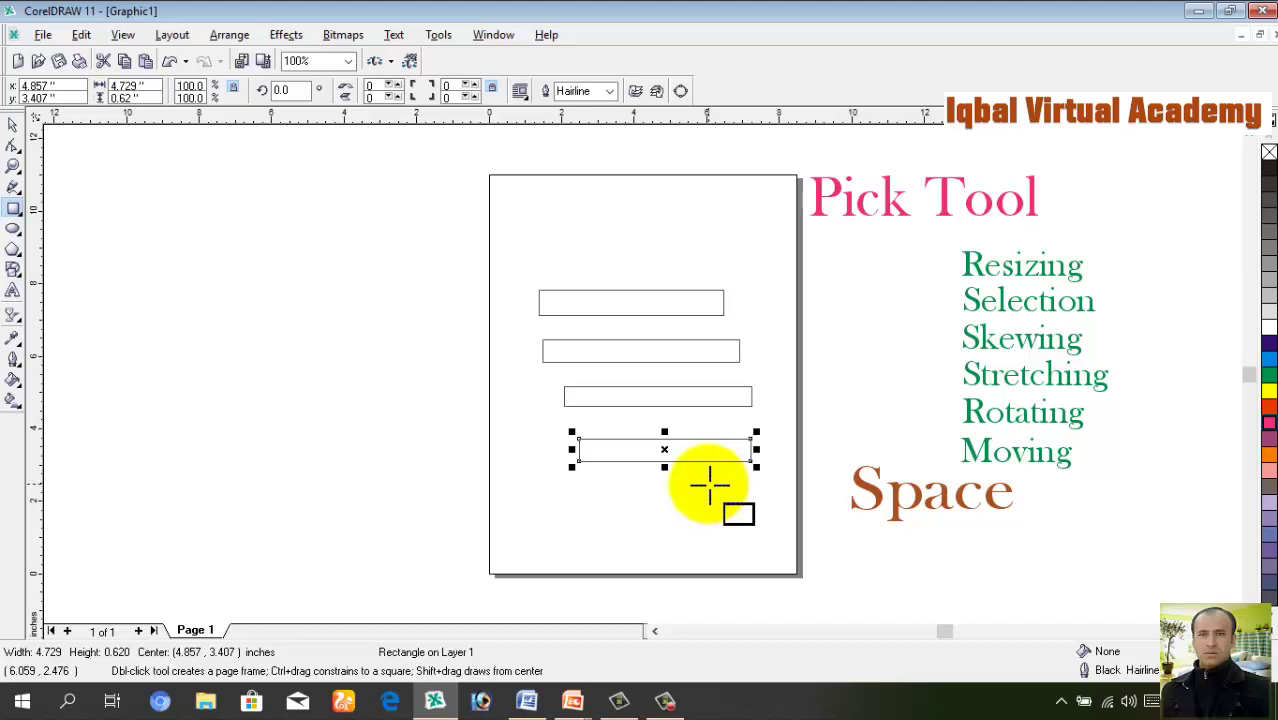
# Select the four rectangles one at a time in varying order with the Pick tool, and clear the selection
pyautogui.press('space')
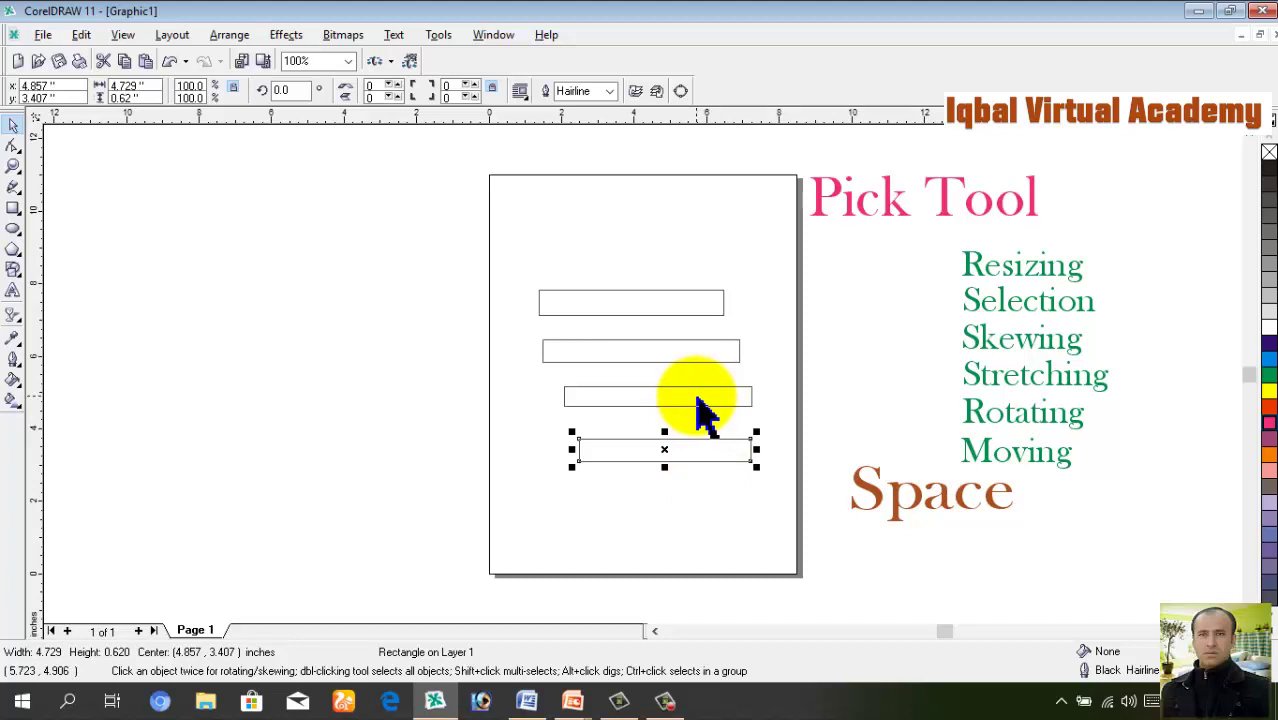
pyautogui.click(697, 398)
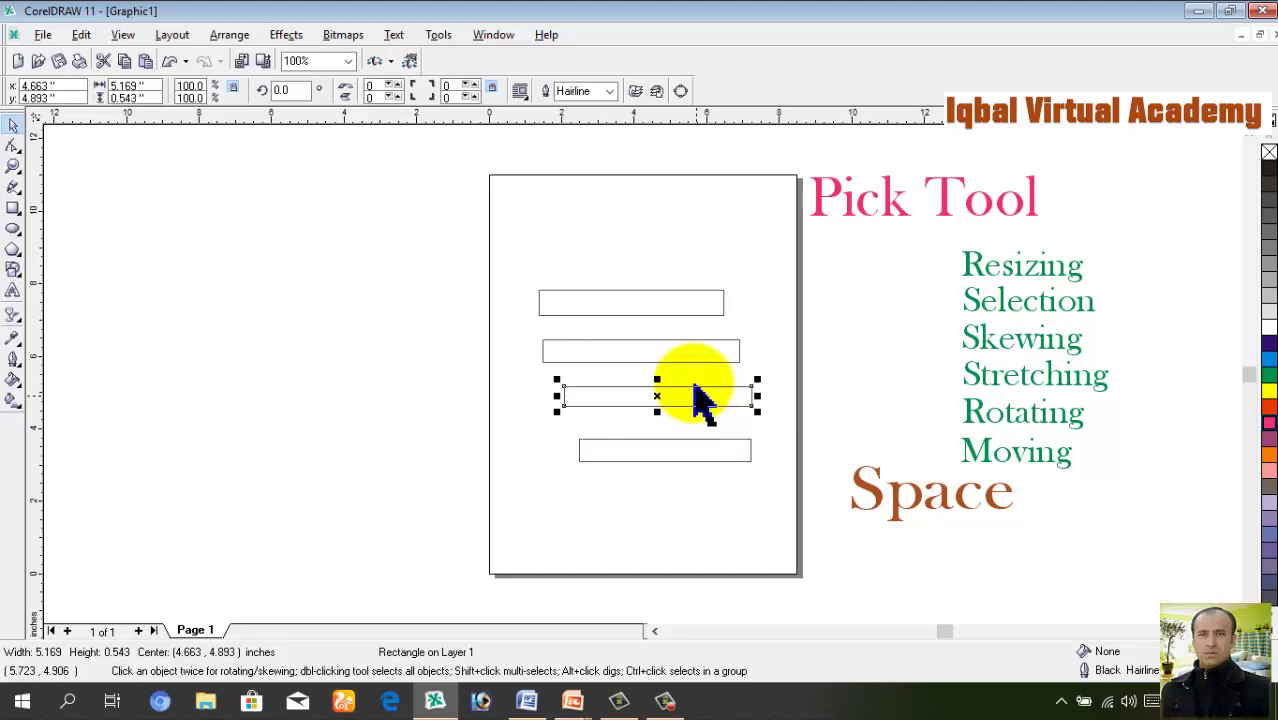
pyautogui.click(691, 358)
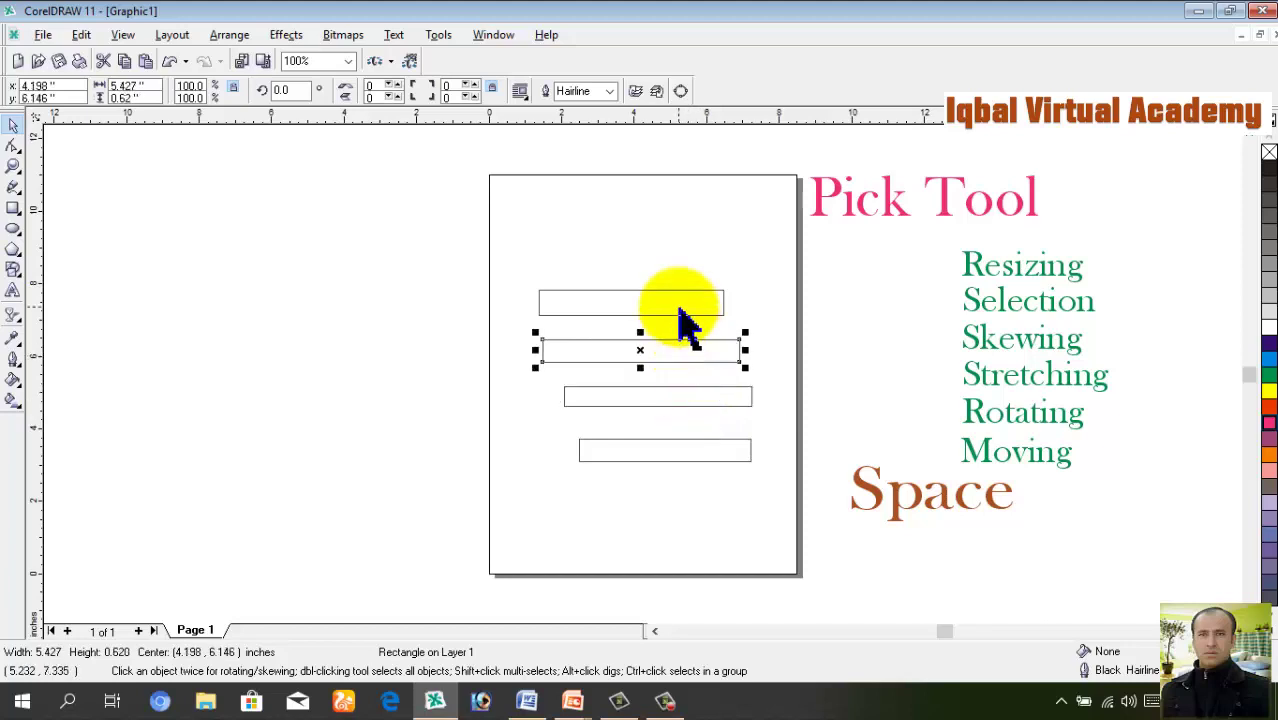
pyautogui.click(679, 308)
pyautogui.click(680, 353)
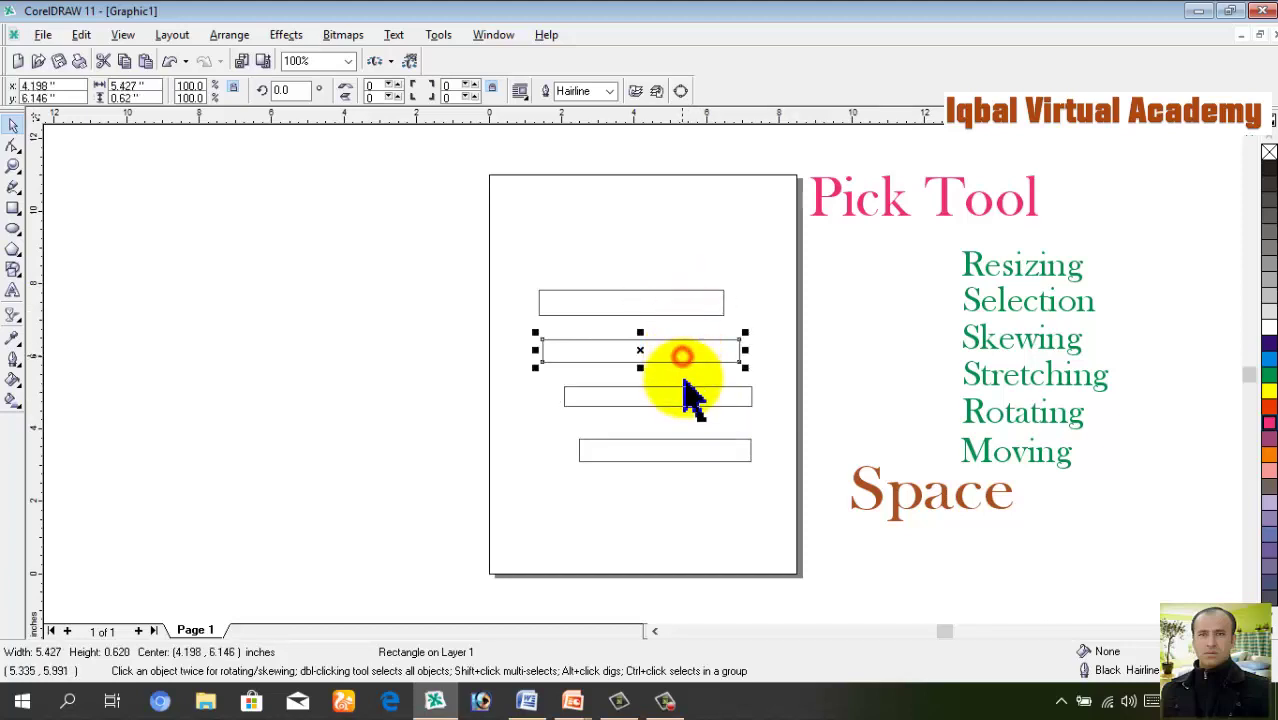
pyautogui.click(688, 398)
pyautogui.click(693, 452)
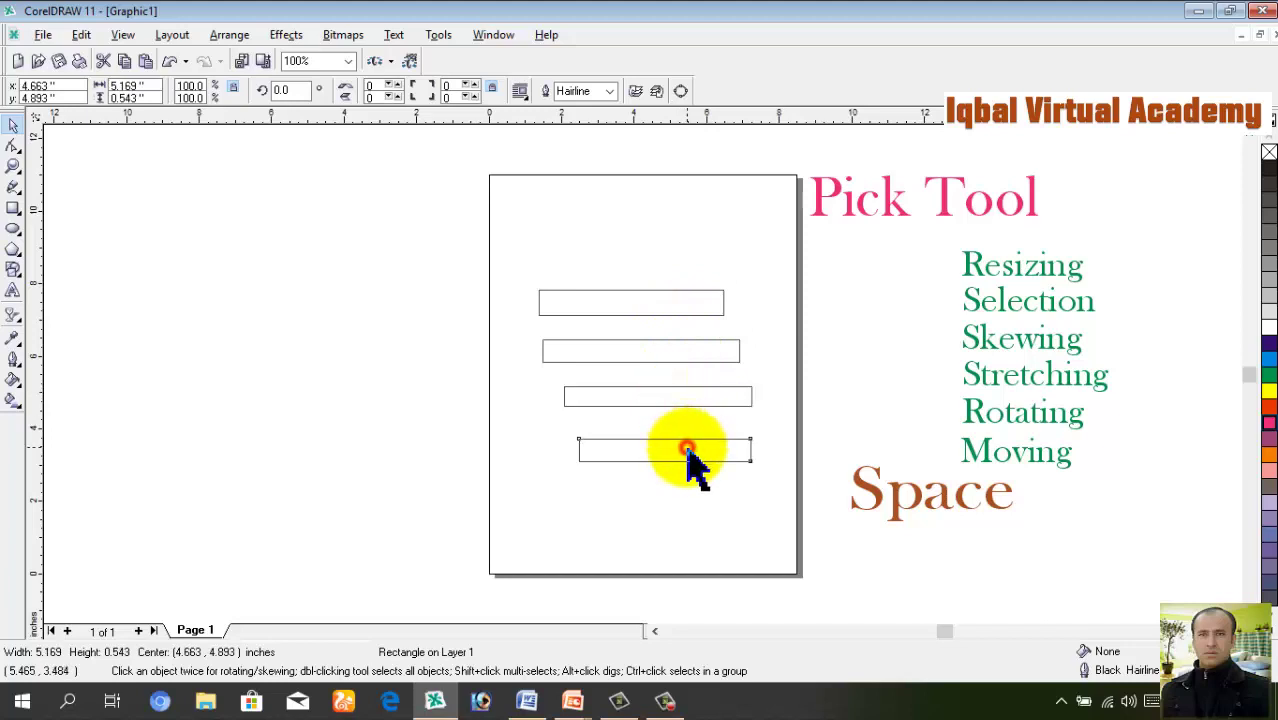
pyautogui.click(676, 352)
pyautogui.click(670, 304)
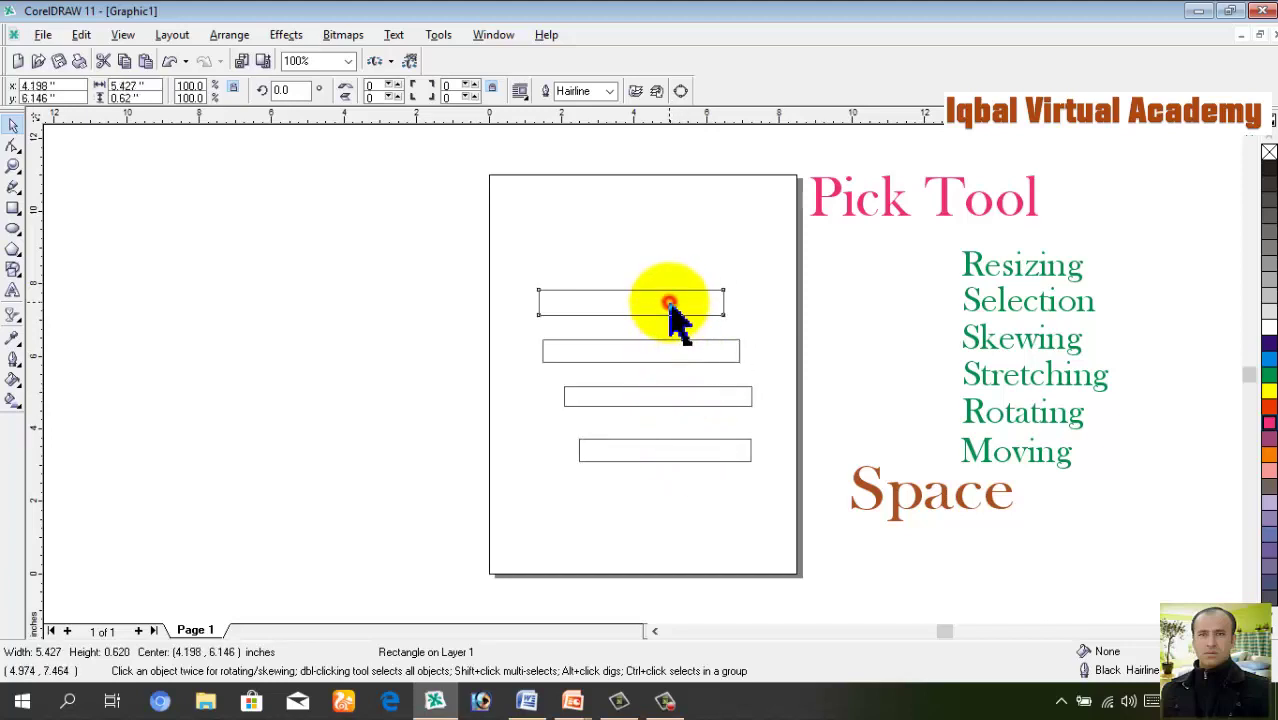
pyautogui.click(765, 342)
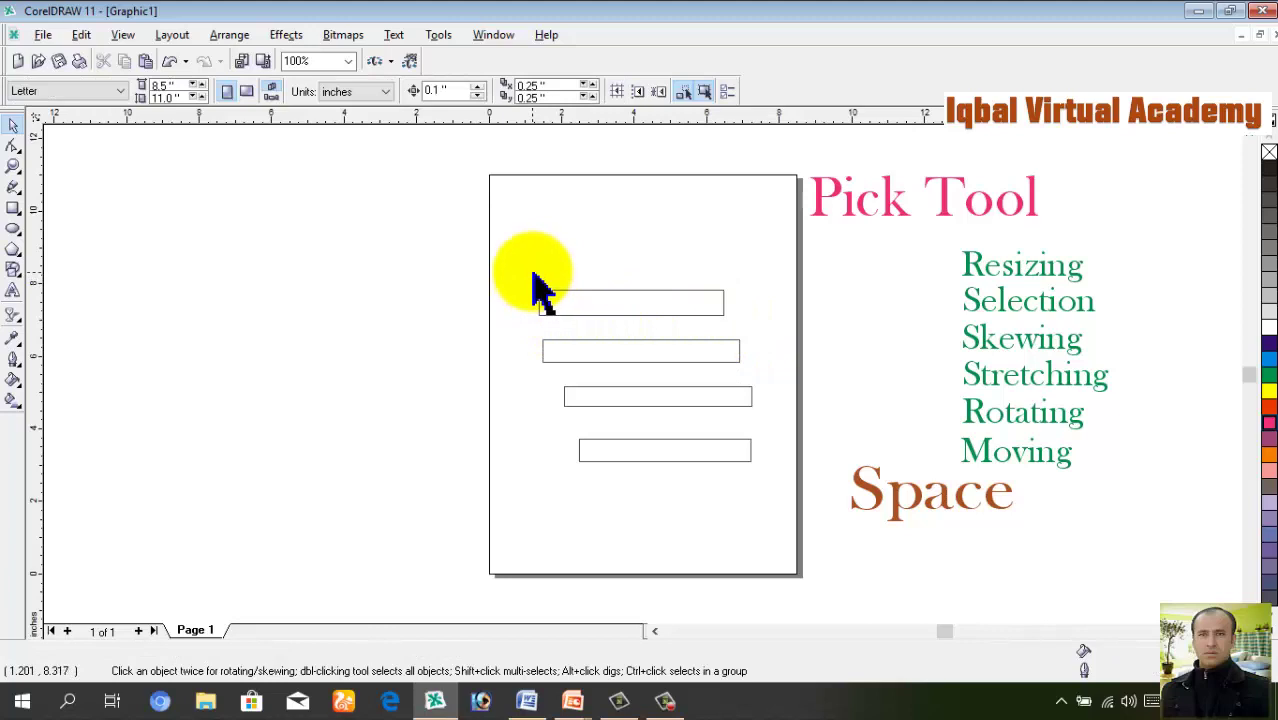
# Try to select the four rectangles with a marquee that covers only their left portions
pyautogui.moveTo(521, 262); pyautogui.dragTo(640, 484)
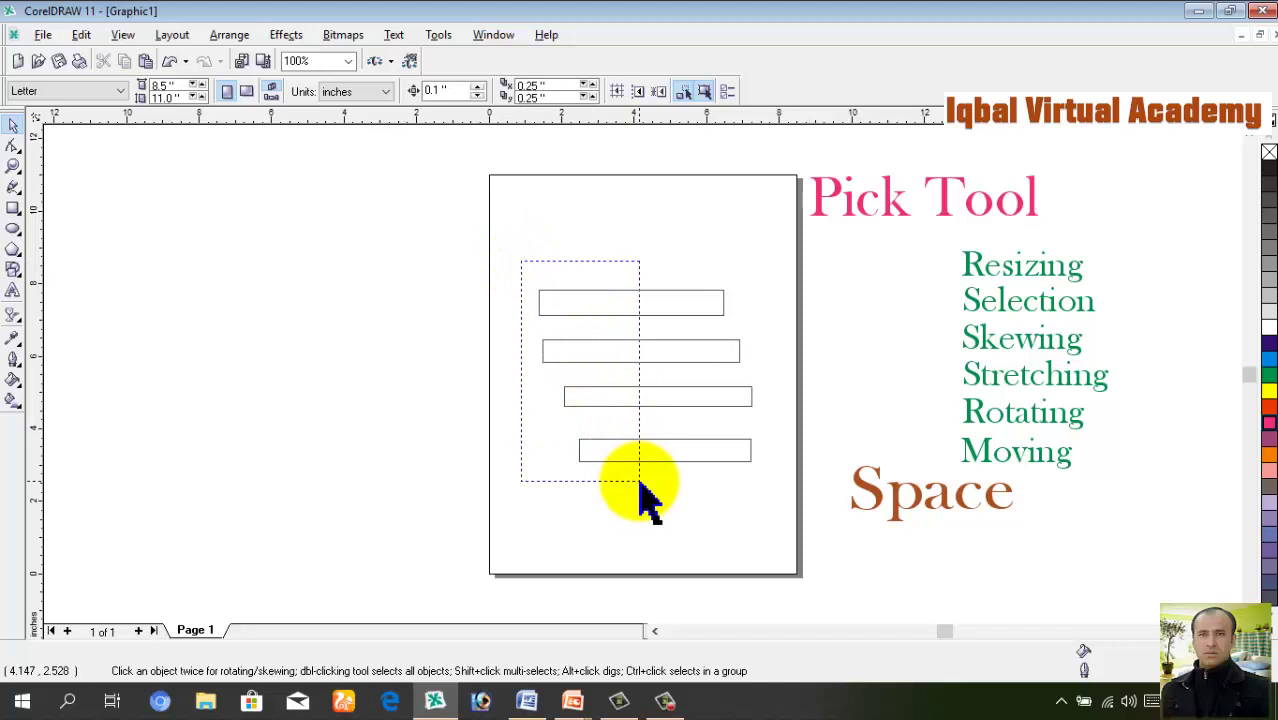
pyautogui.moveTo(640, 484); pyautogui.dragTo(662, 484)
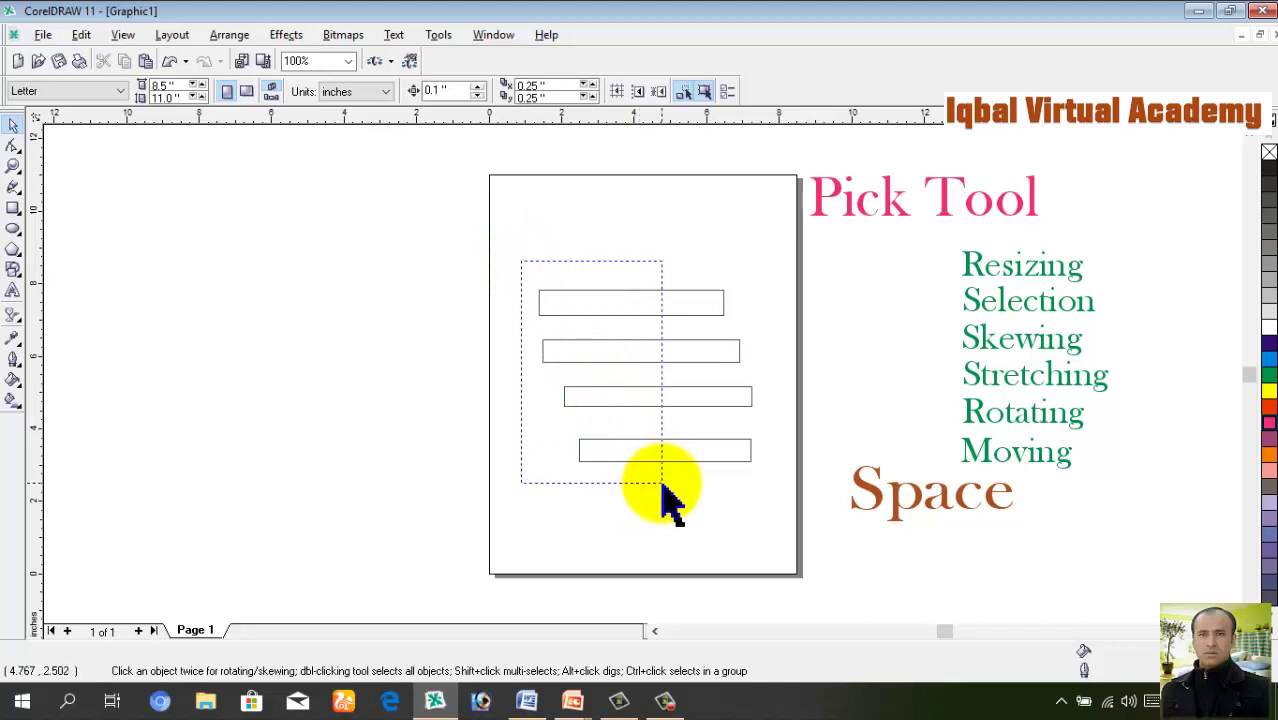
pyautogui.moveTo(662, 486); pyautogui.dragTo(662, 487)
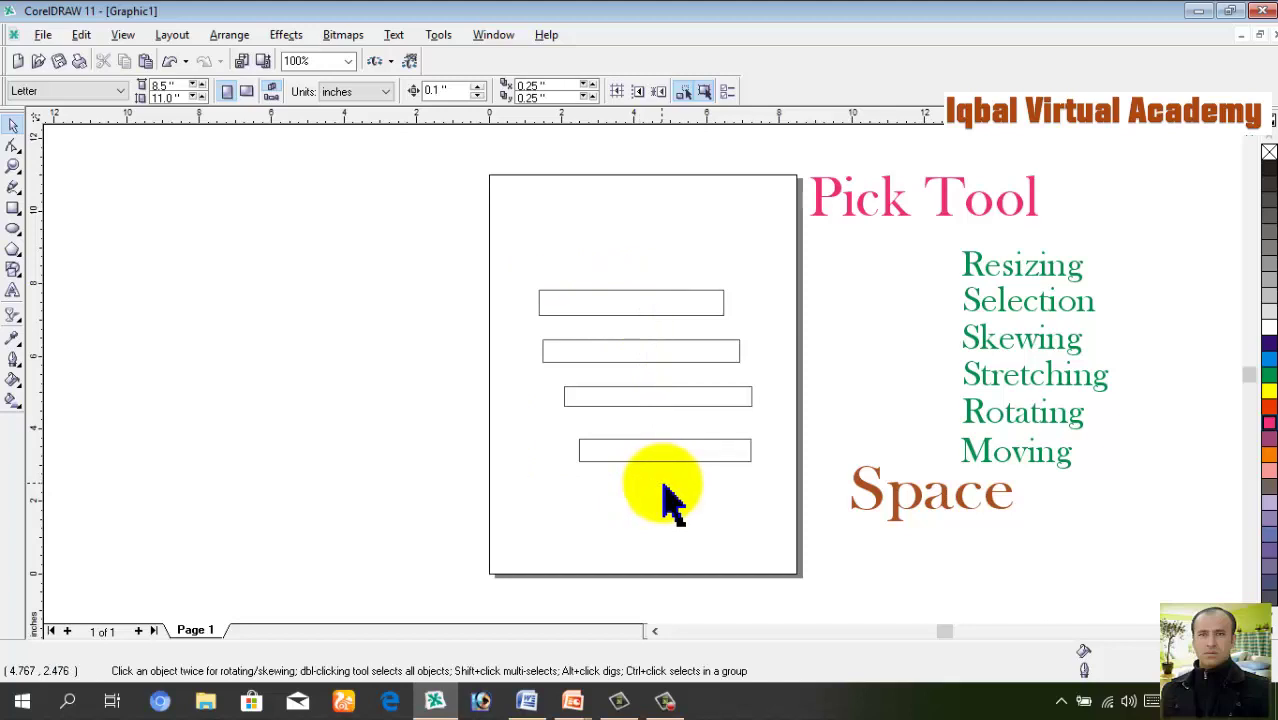
# Shorten the third rectangle from its right side to a width of about 1.9 inches, and deselect it
pyautogui.click(666, 405)
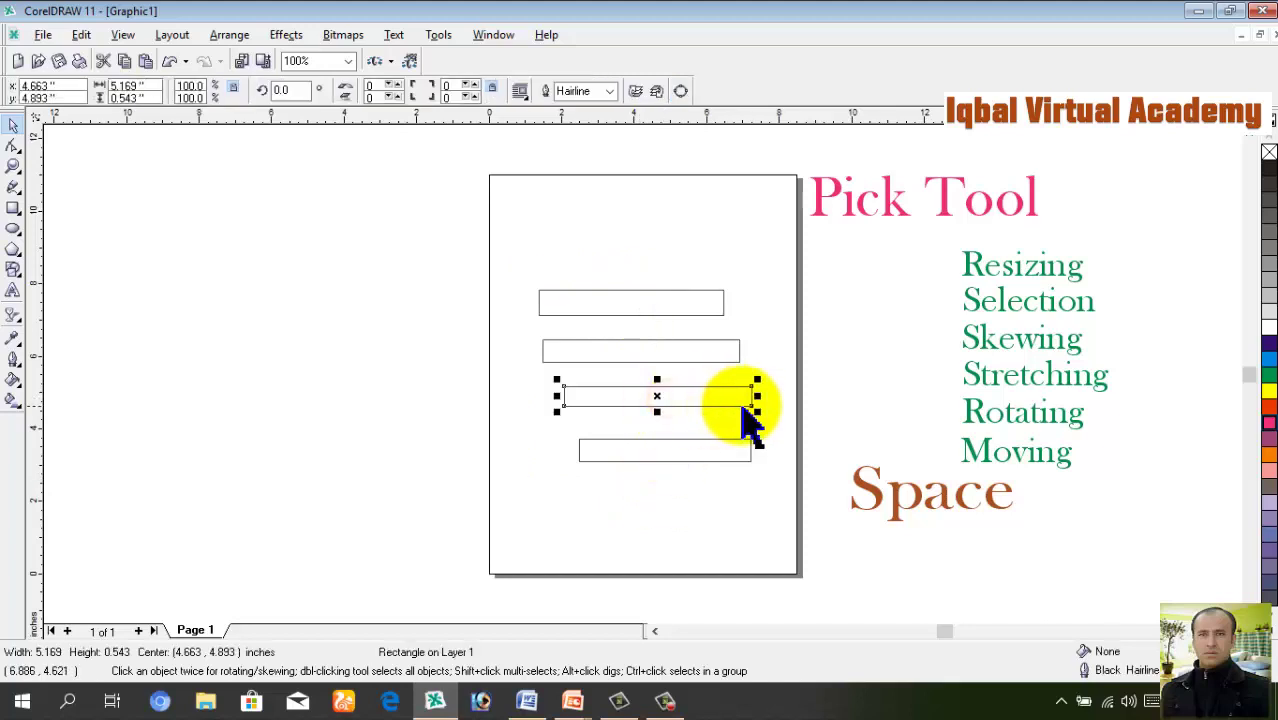
pyautogui.moveTo(756, 396); pyautogui.dragTo(633, 401)
pyautogui.click(612, 481)
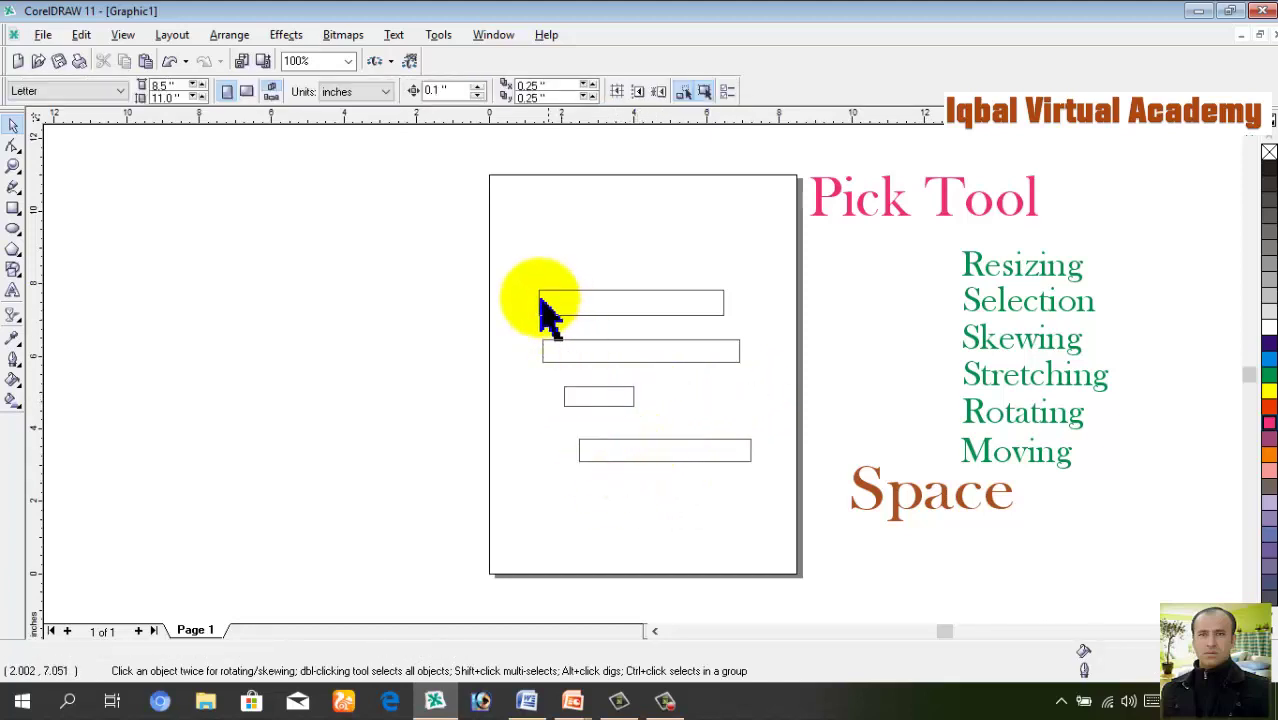
# Marquee-select across the left portions of the rectangles so only the short third one is fully enclosed, and clear the selection
pyautogui.moveTo(520, 268); pyautogui.dragTo(660, 478)
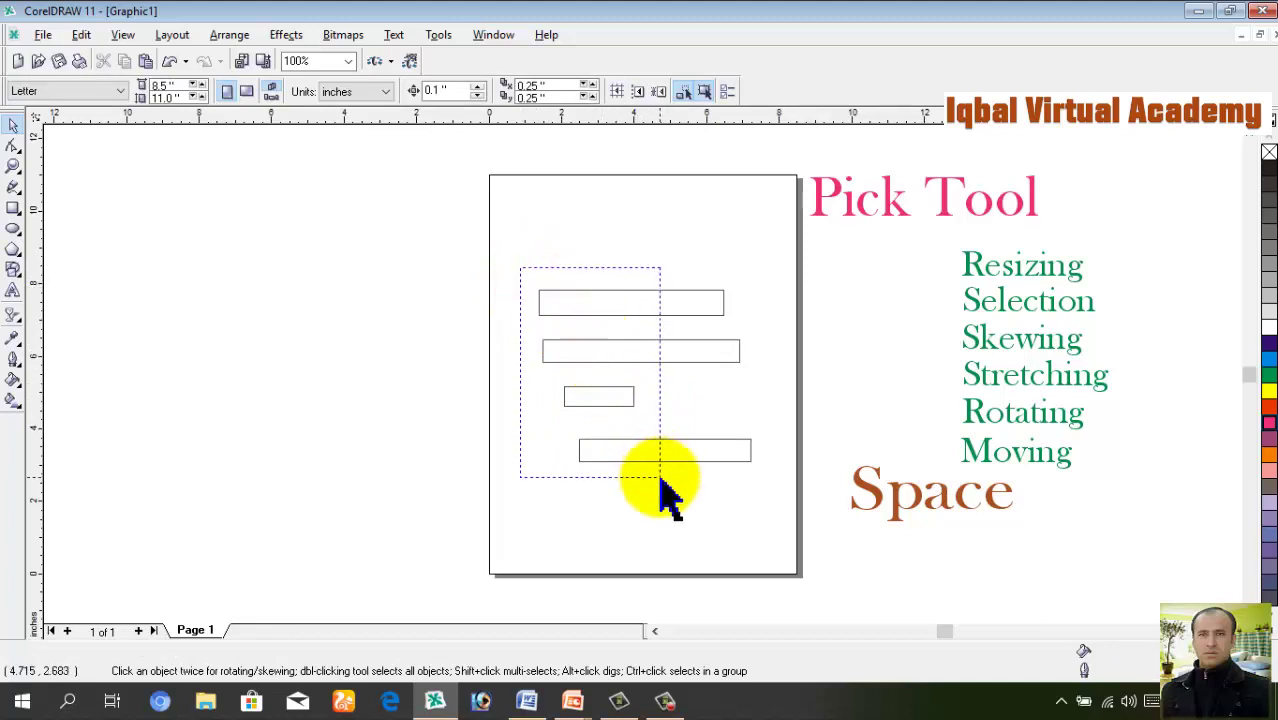
pyautogui.moveTo(660, 478); pyautogui.dragTo(660, 478)
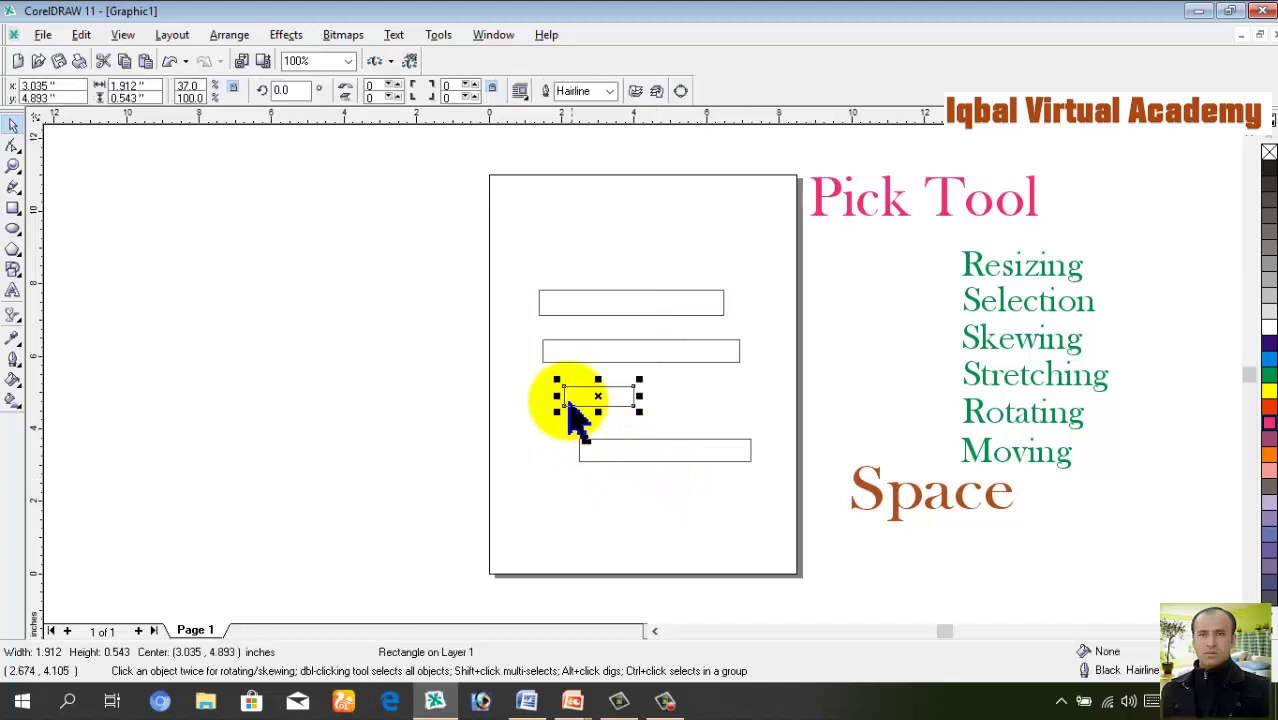
pyautogui.click(543, 354)
pyautogui.click(522, 324)
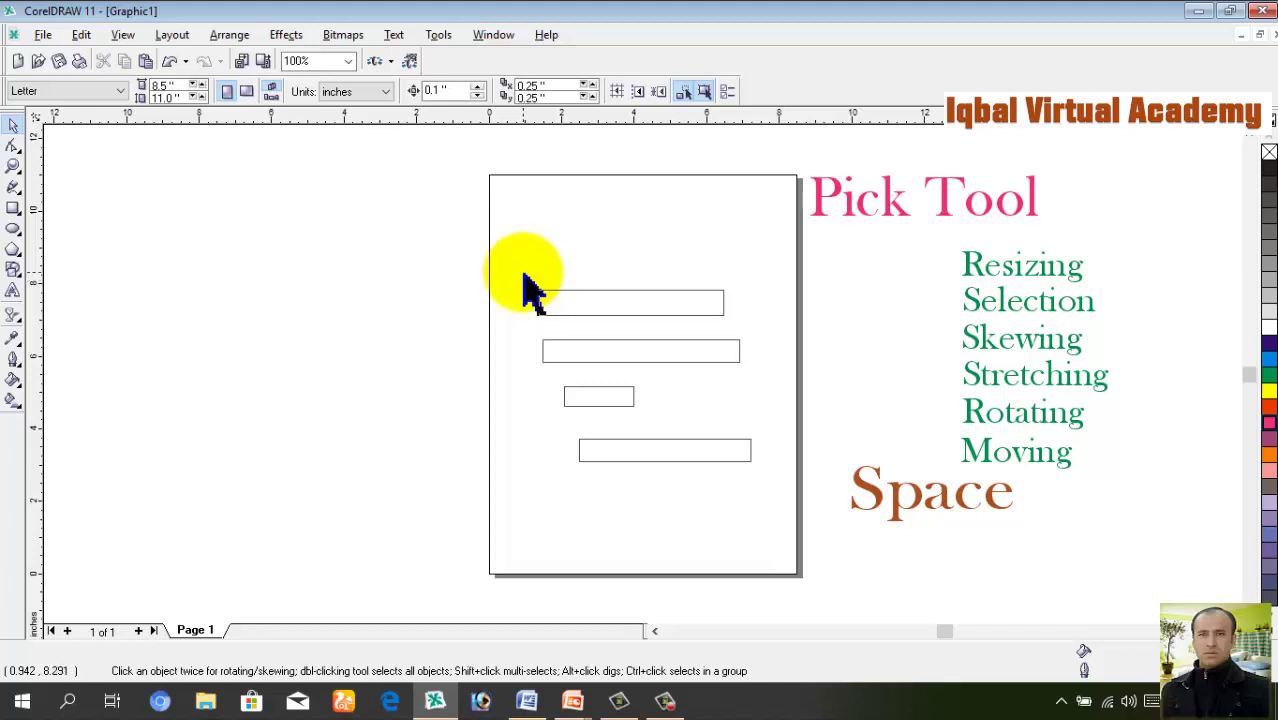
# Select all four rectangles with a marquee that fully encloses them, and select every object in the drawing, including the text
pyautogui.moveTo(522, 262); pyautogui.dragTo(770, 487)
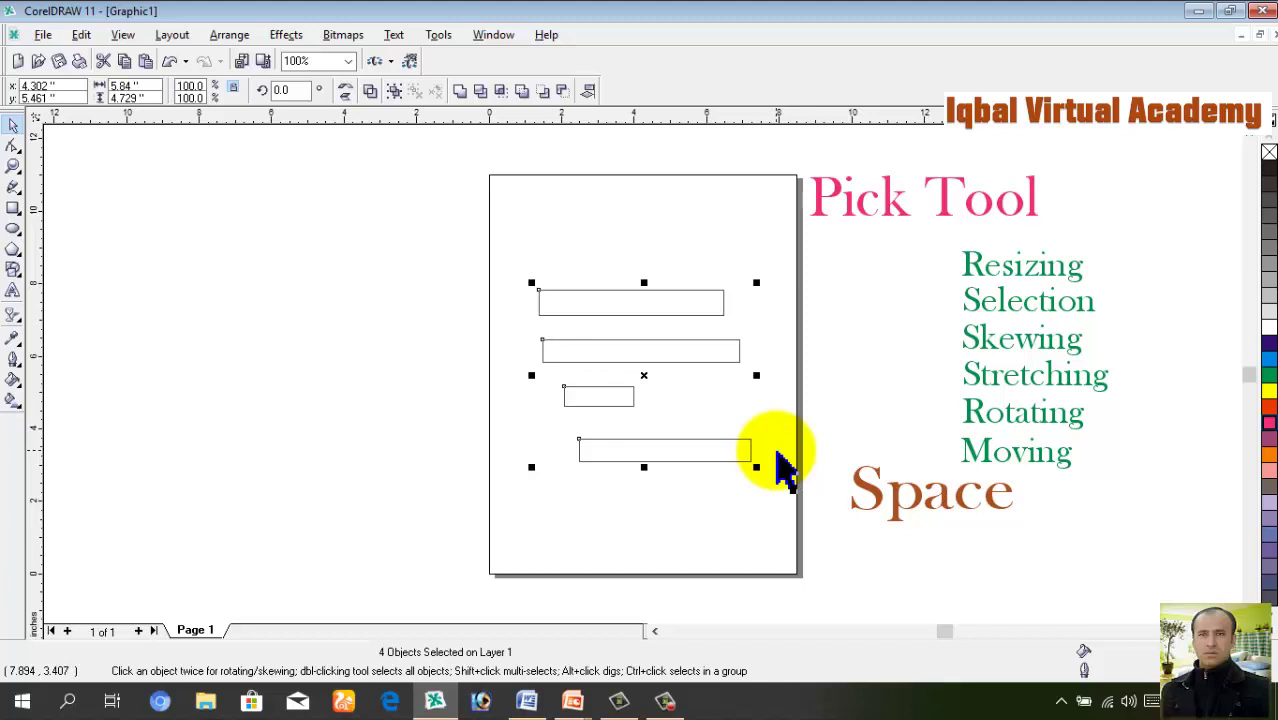
pyautogui.click(783, 378)
pyautogui.hotkey('ctrl', 'a')
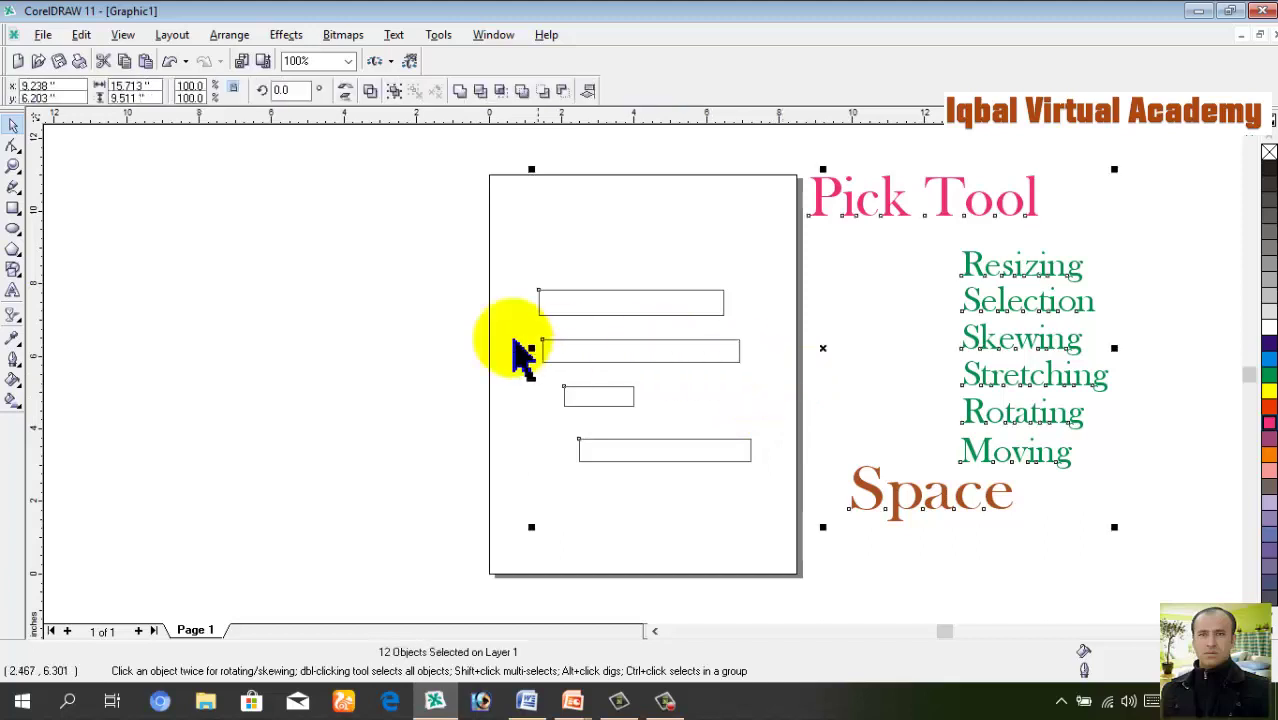
pyautogui.click(430, 294)
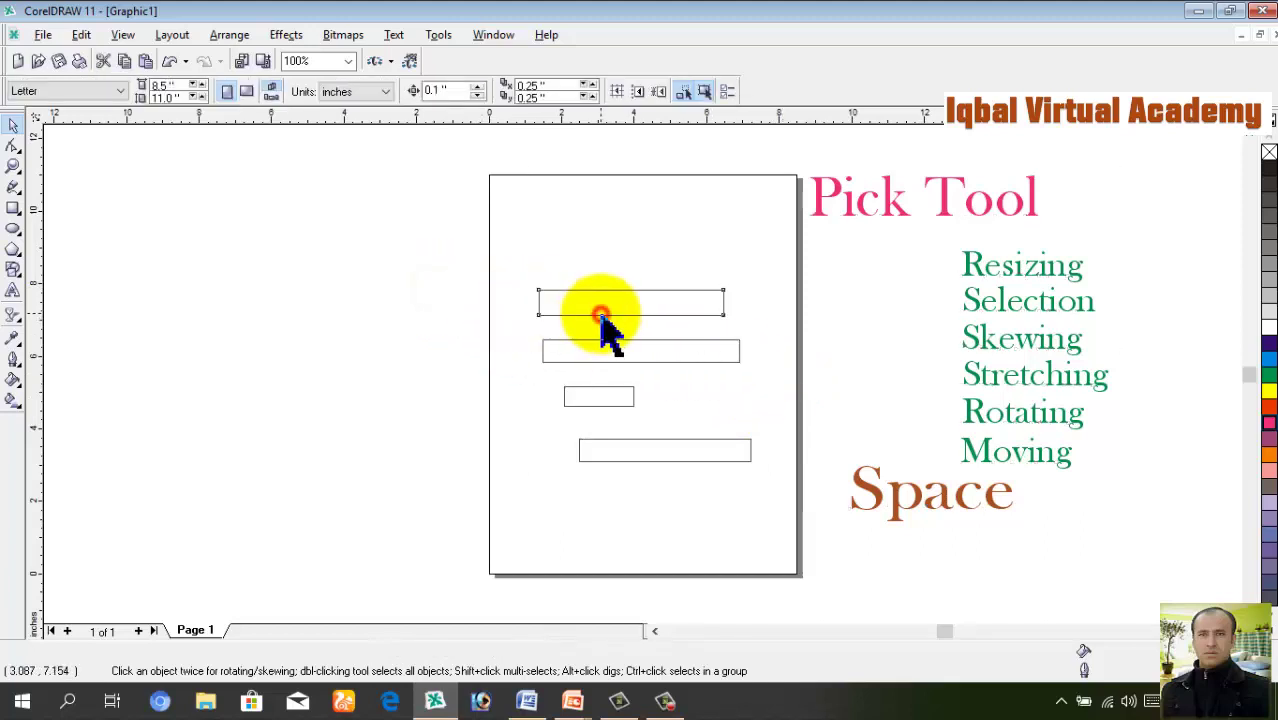
# Select the rectangles individually from the first down to the fourth, reselect the first and third, and clear the selection
pyautogui.click(597, 313)
pyautogui.click(618, 354)
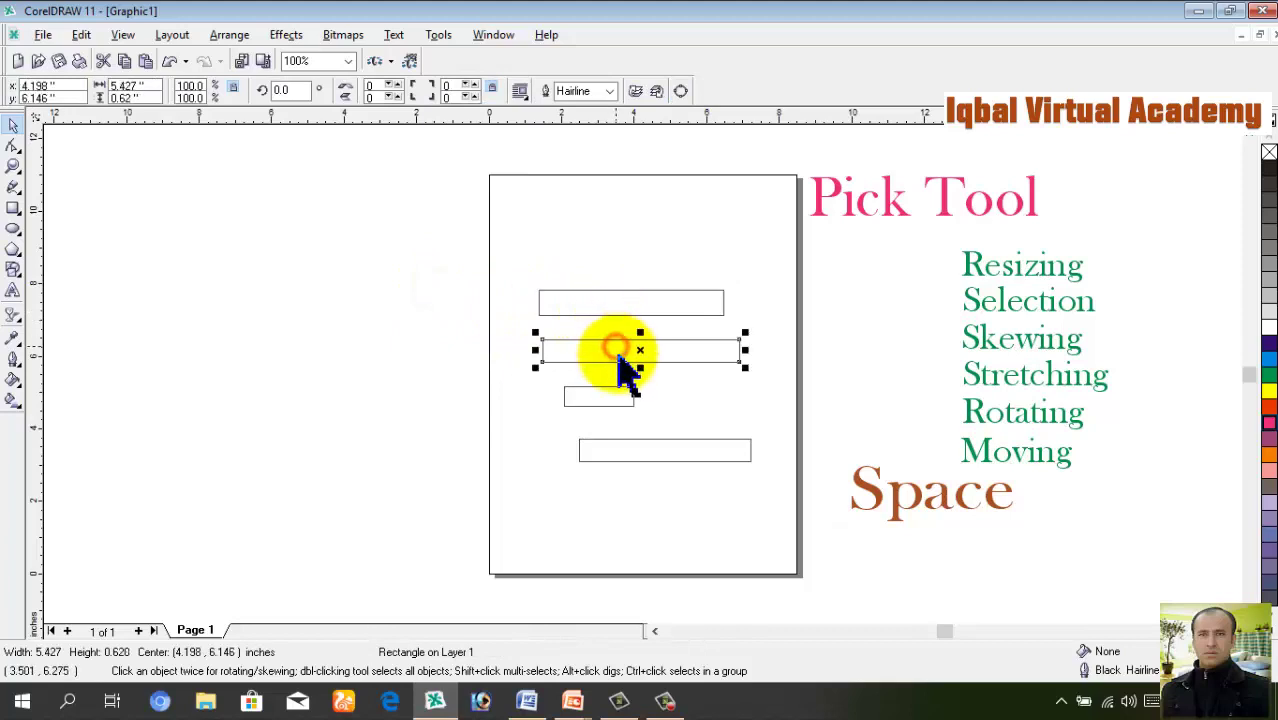
pyautogui.click(606, 402)
pyautogui.click(645, 455)
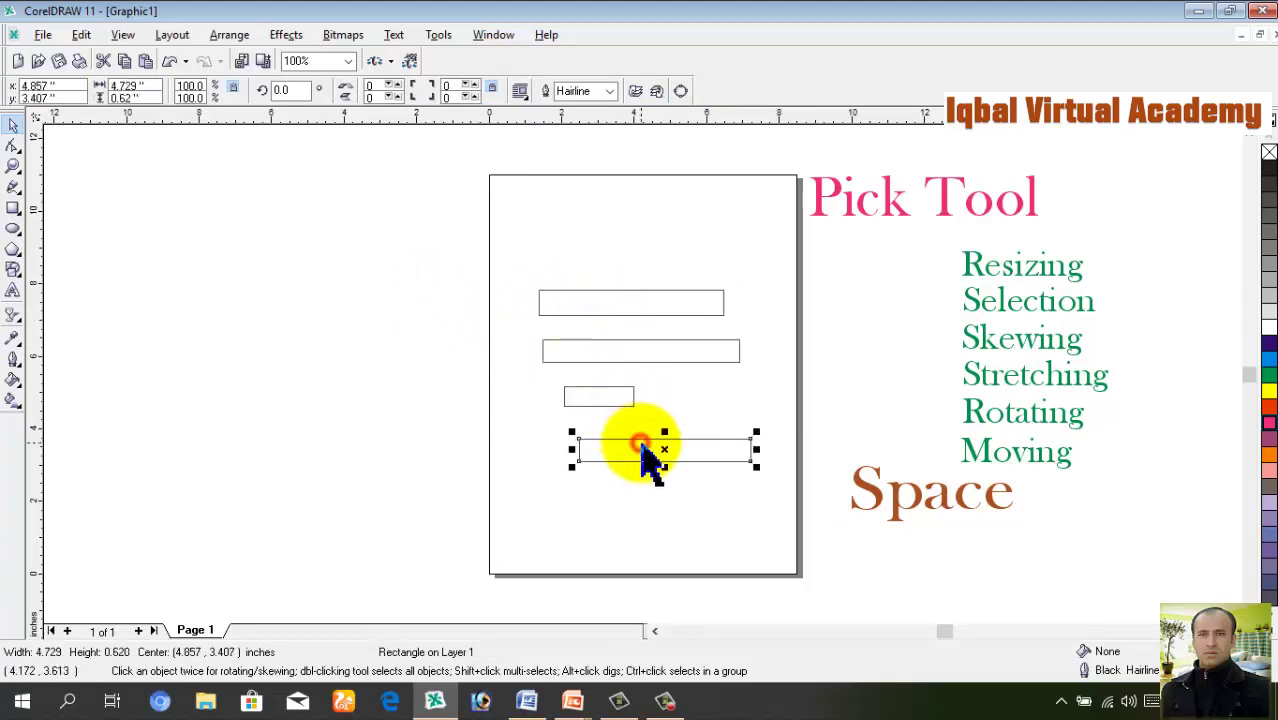
pyautogui.click(617, 318)
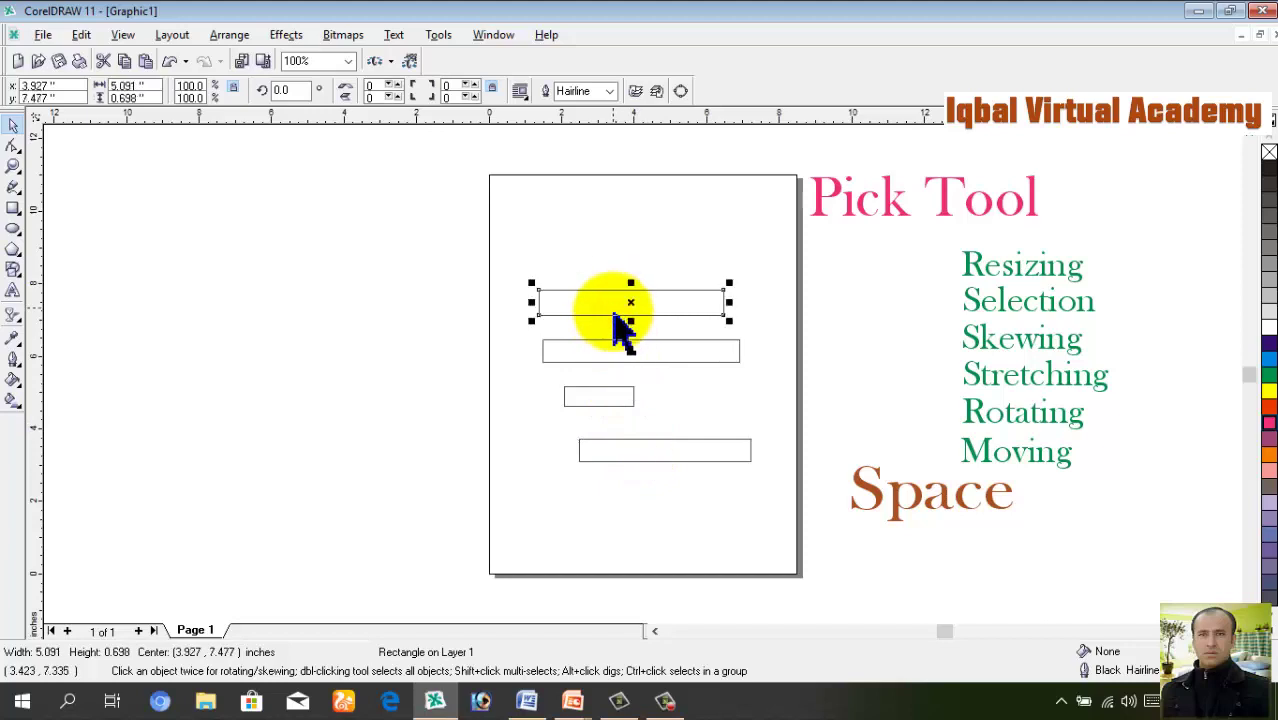
pyautogui.click(620, 400)
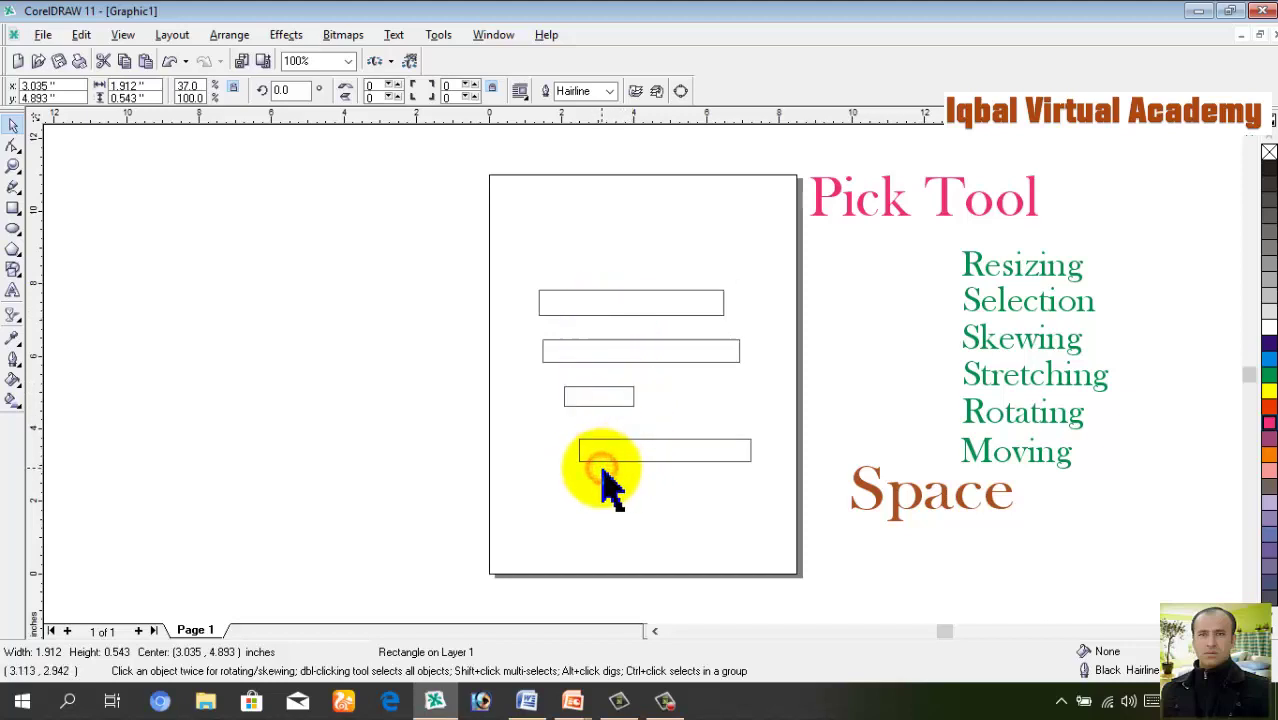
pyautogui.click(601, 472)
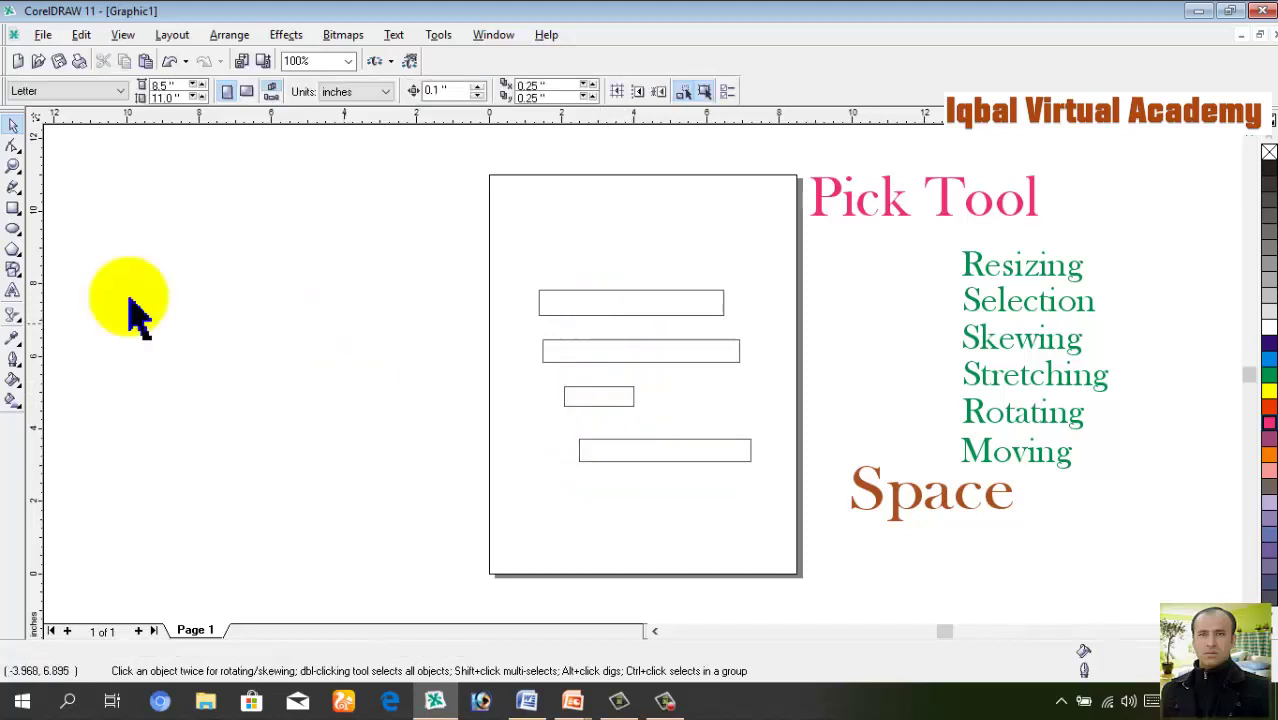
# Draw a fifth rectangle about 5.3 inches wide and 0.5 inches high just below the fourth one
pyautogui.click(13, 208)
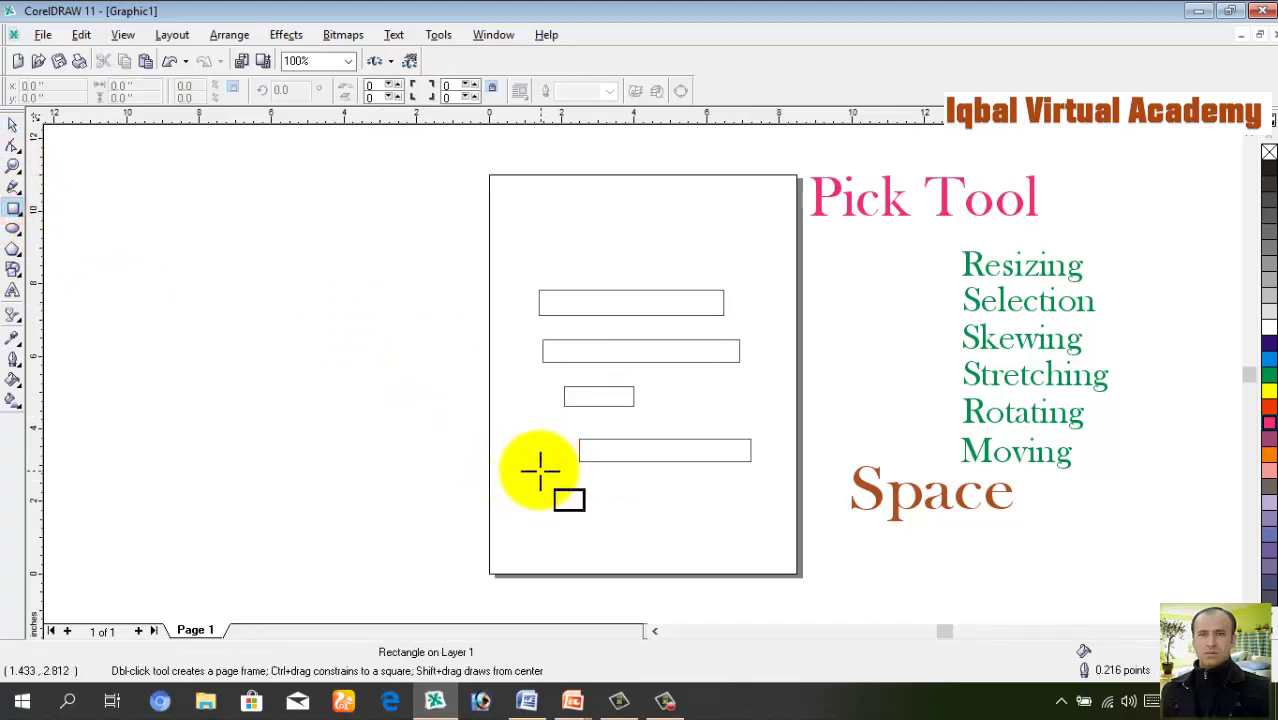
pyautogui.moveTo(537, 466); pyautogui.dragTo(735, 490)
pyautogui.moveTo(633, 476); pyautogui.dragTo(637, 484)
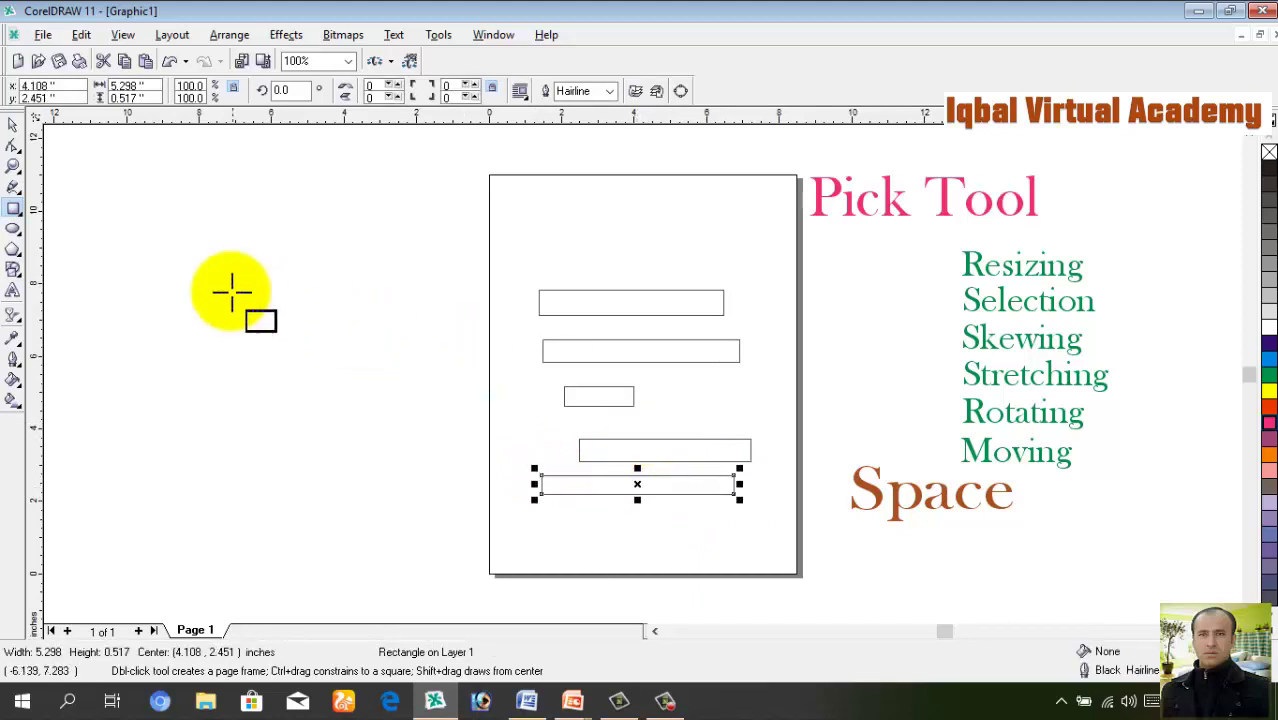
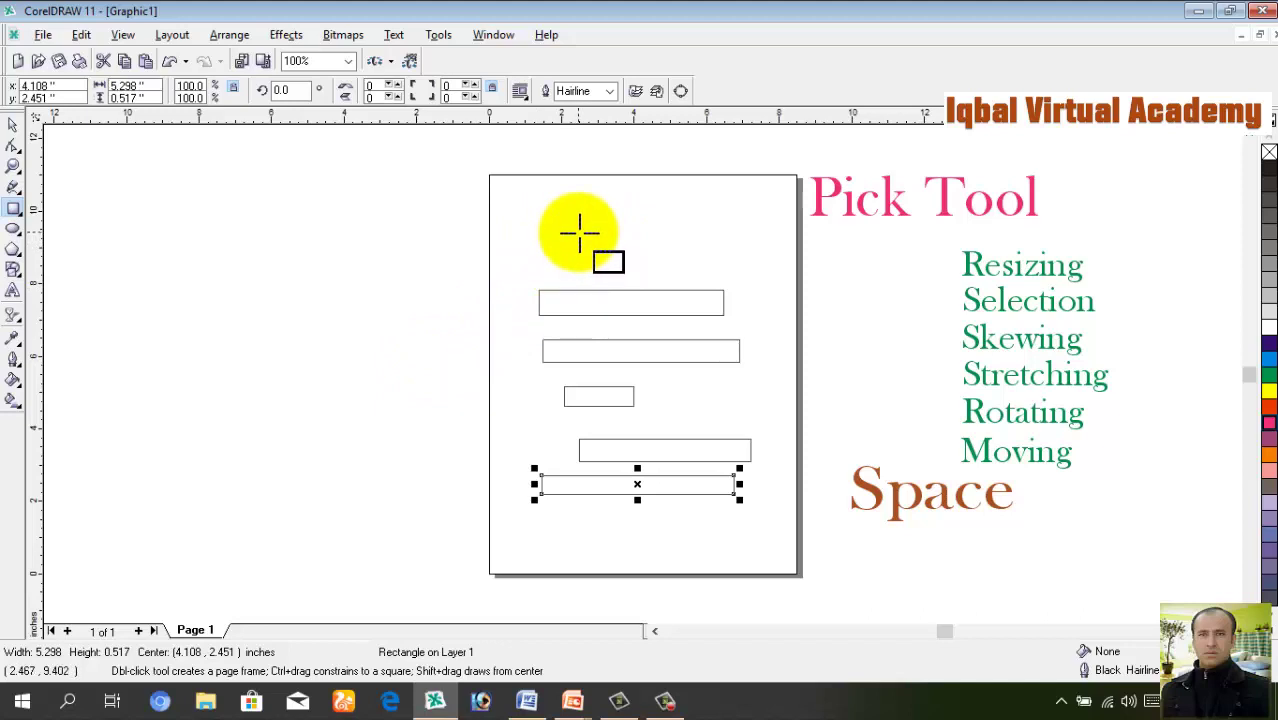
# Select the first, third and fifth rectangles together with the Pick tool, leaving the second and fourth unselected
pyautogui.press('space')
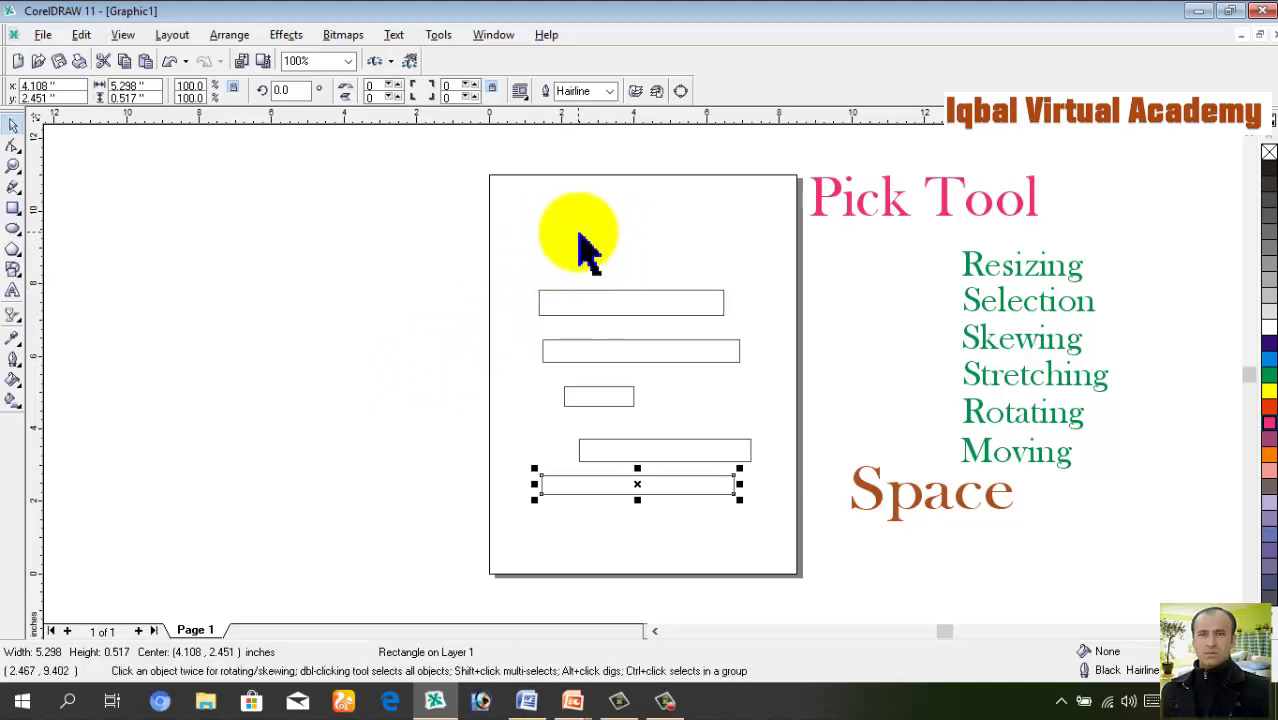
pyautogui.click(609, 302)
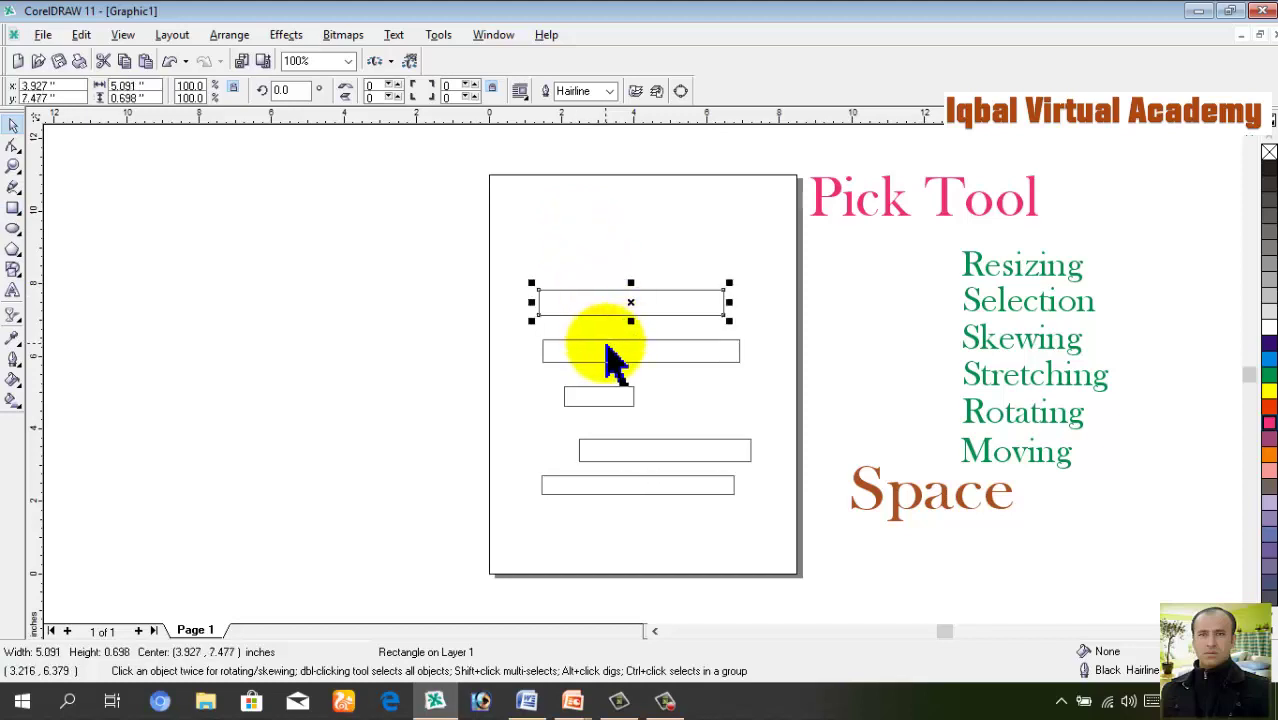
pyautogui.click(605, 348)
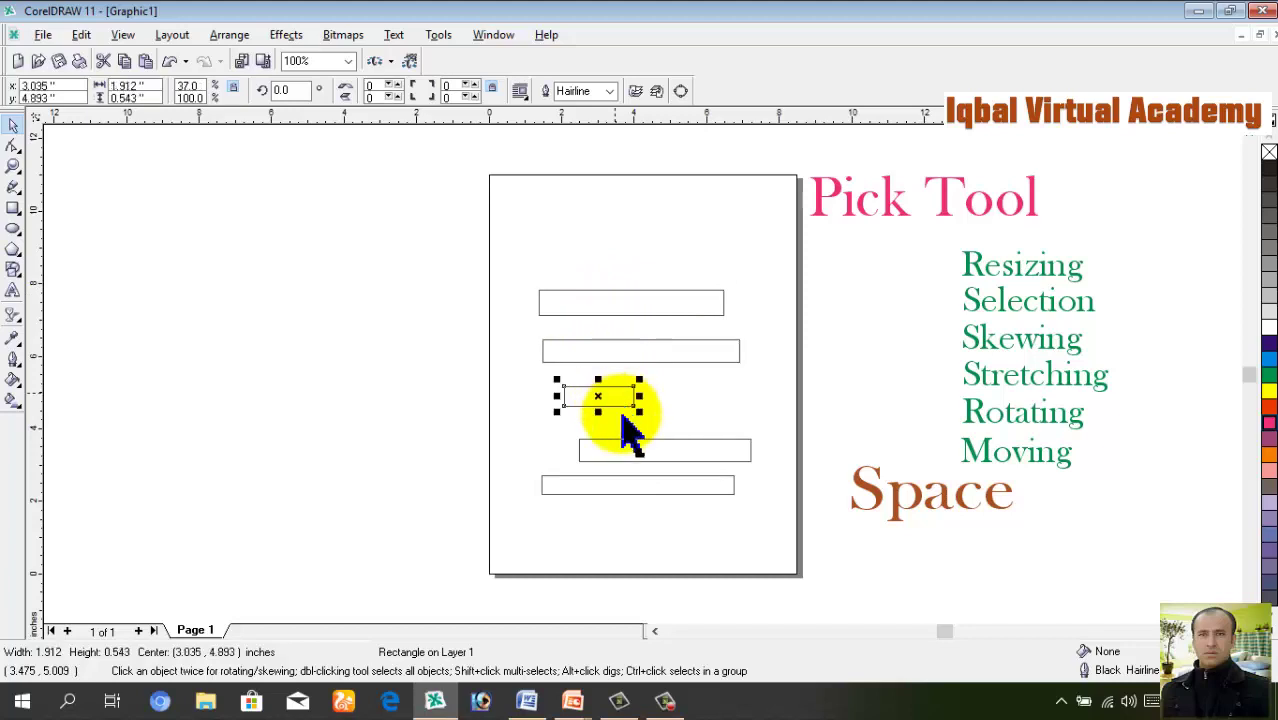
pyautogui.click(617, 306)
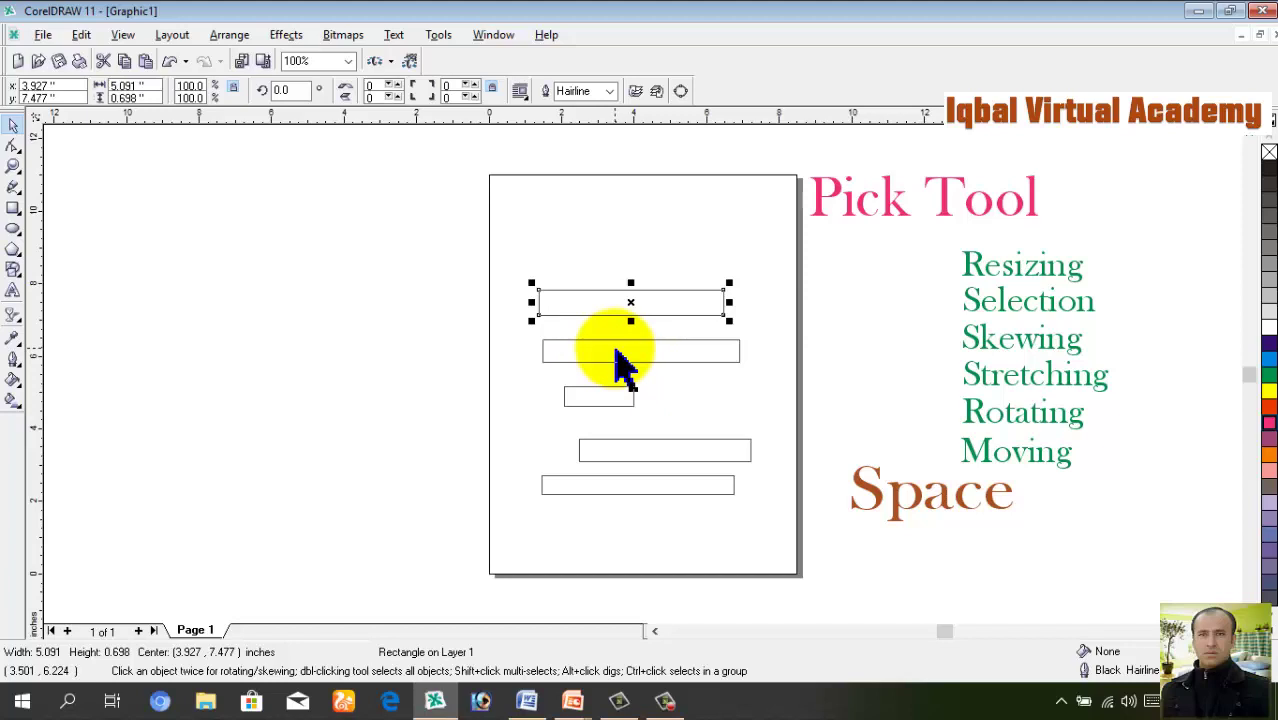
pyautogui.keyDown('shift'); pyautogui.click(614, 400); pyautogui.keyUp('shift')
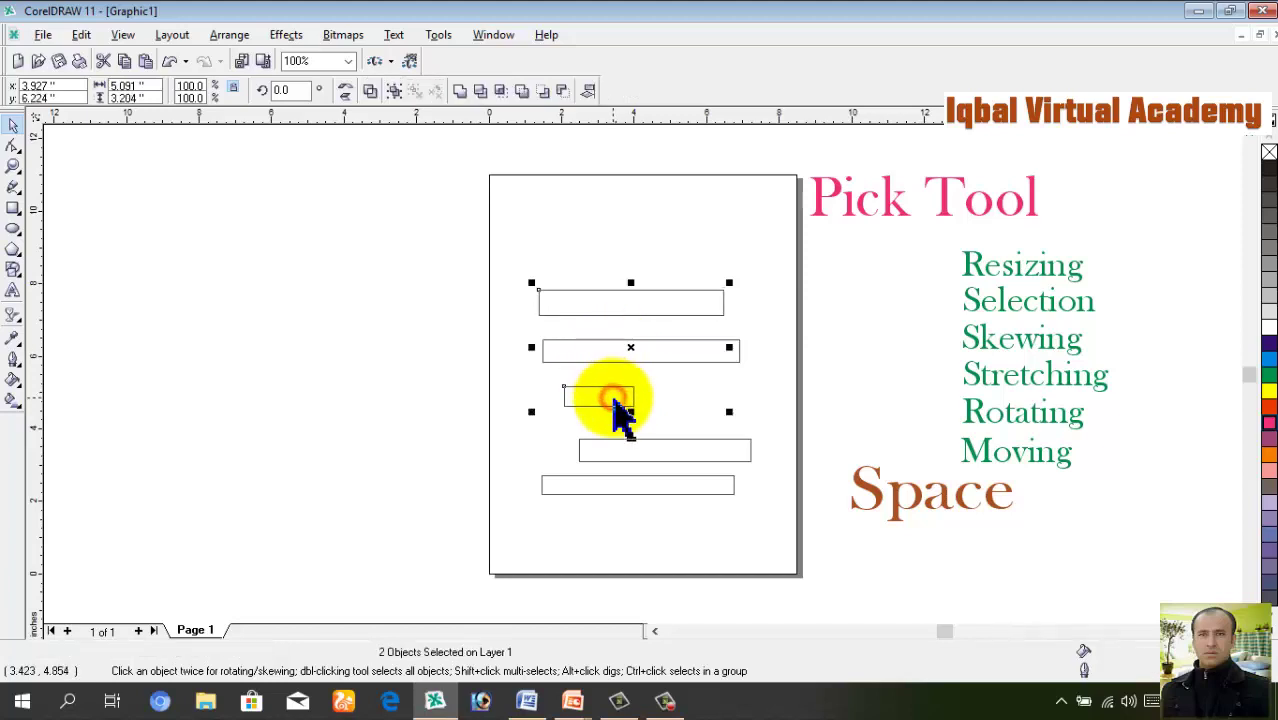
pyautogui.keyDown('shift'); pyautogui.click(630, 487); pyautogui.keyUp('shift')
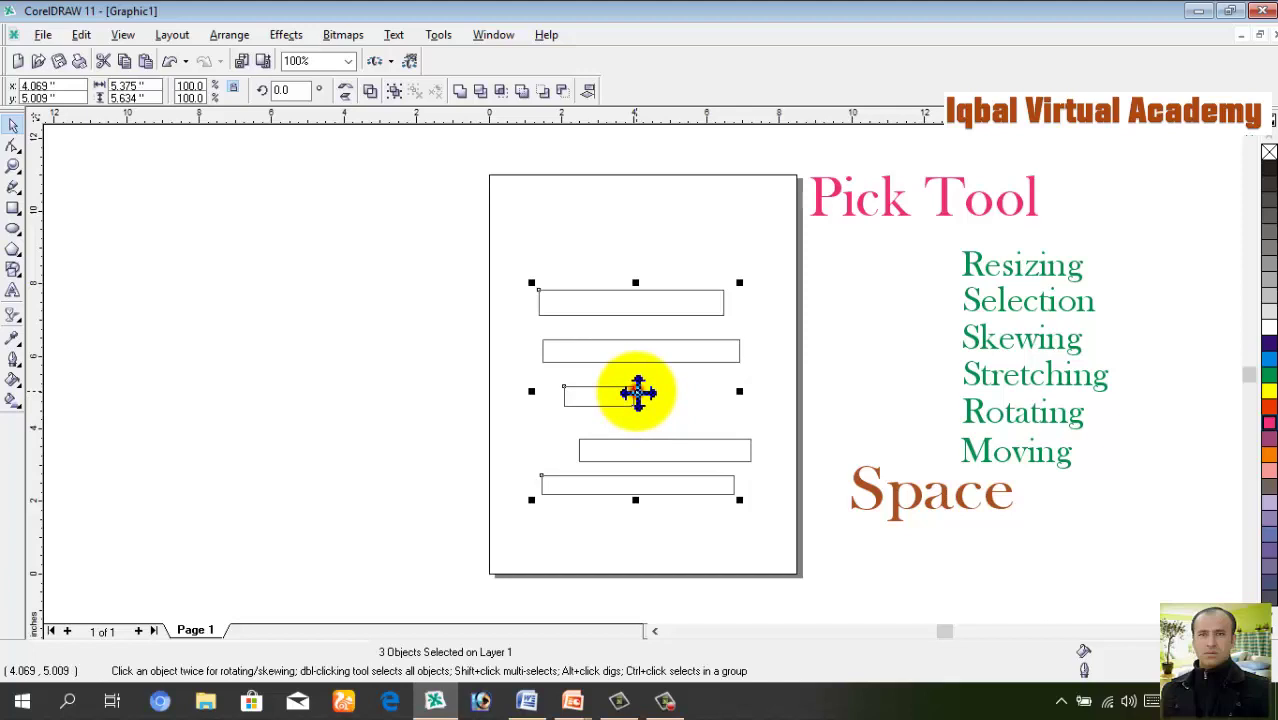
# Move the three selected rectangles partly off the page, undo the move and clear the selection
pyautogui.moveTo(638, 393); pyautogui.dragTo(450, 398)
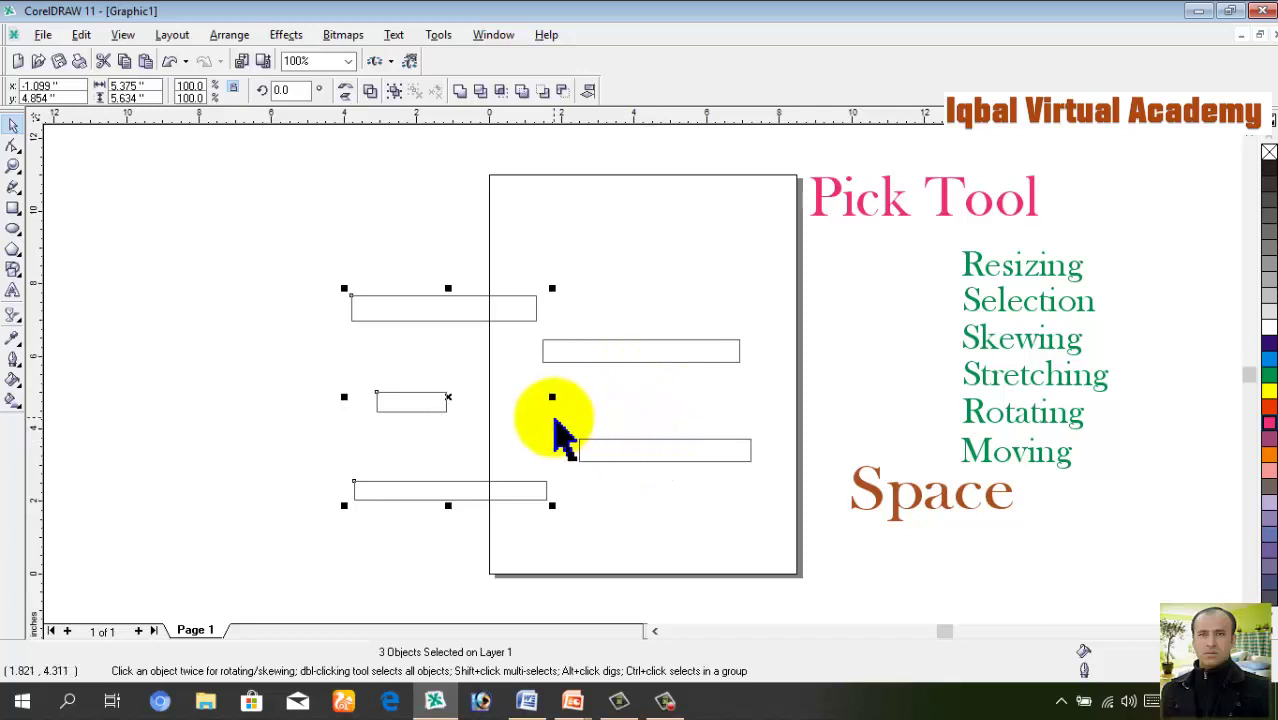
pyautogui.hotkey('ctrl', 'z')
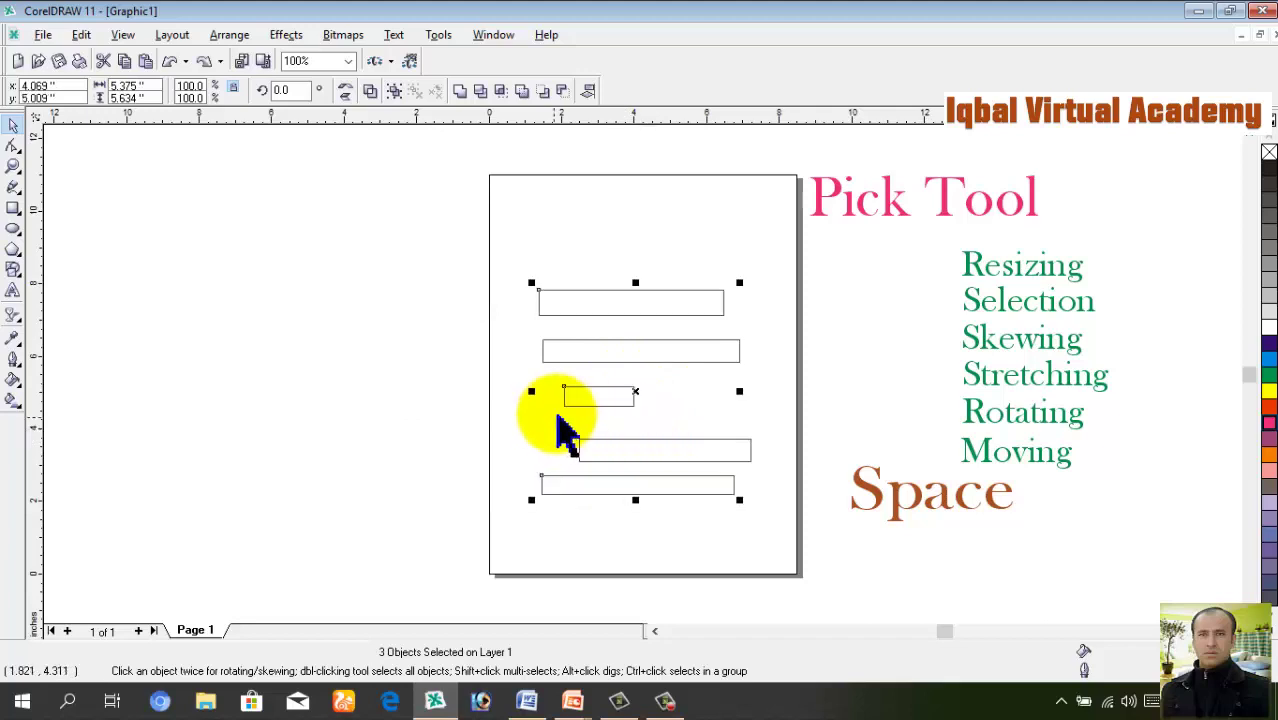
pyautogui.click(773, 365)
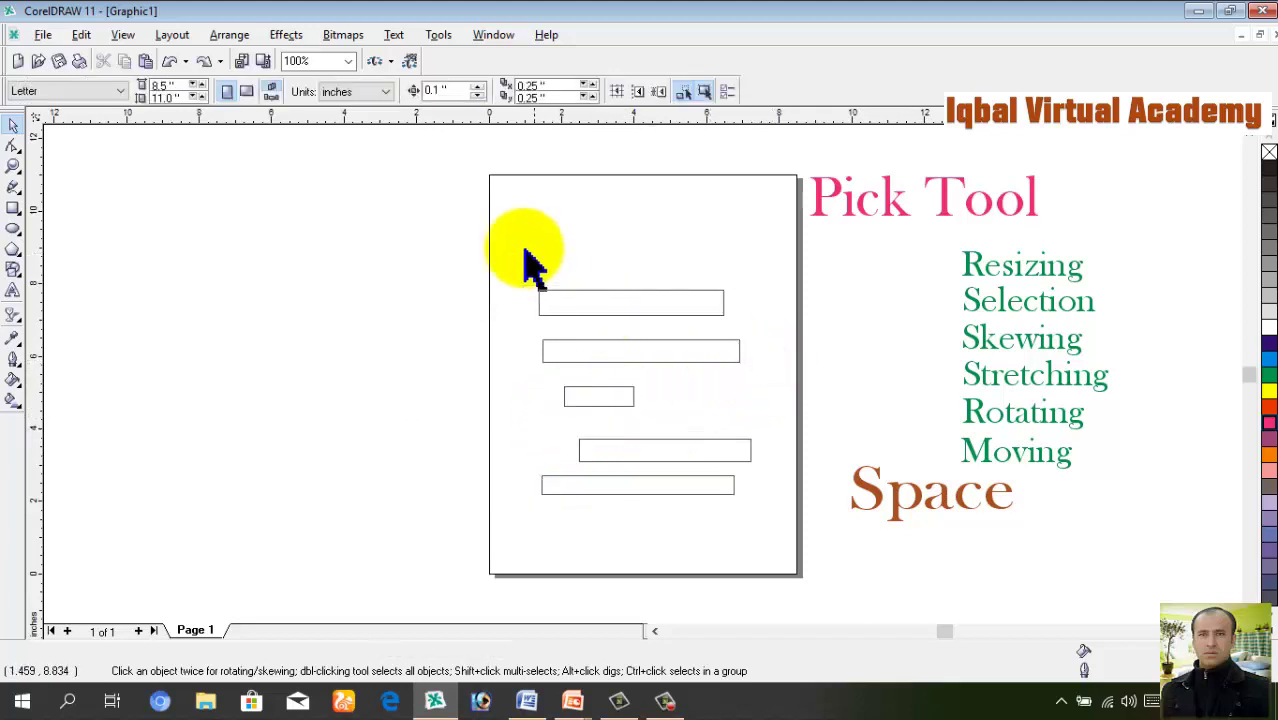
# Select all five rectangles with a marquee, and then fill only the first, third and fifth with green
pyautogui.moveTo(515, 232); pyautogui.dragTo(783, 527)
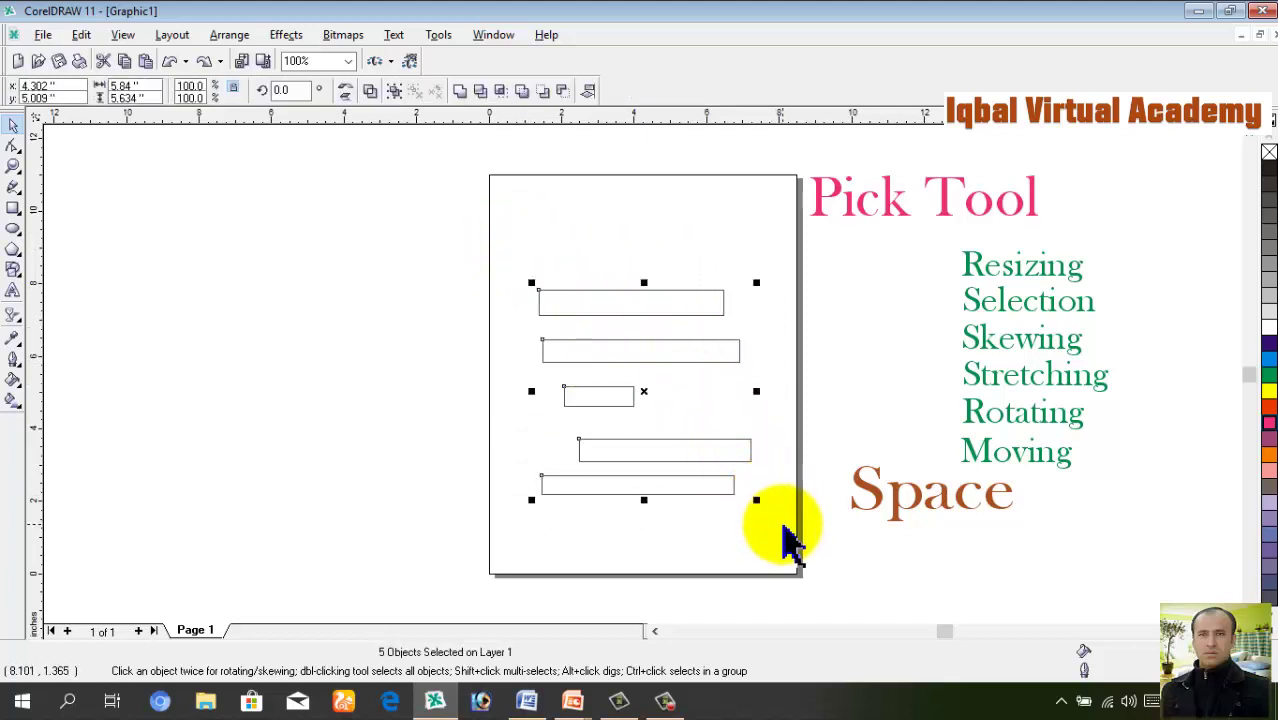
pyautogui.click(728, 507)
pyautogui.click(630, 315)
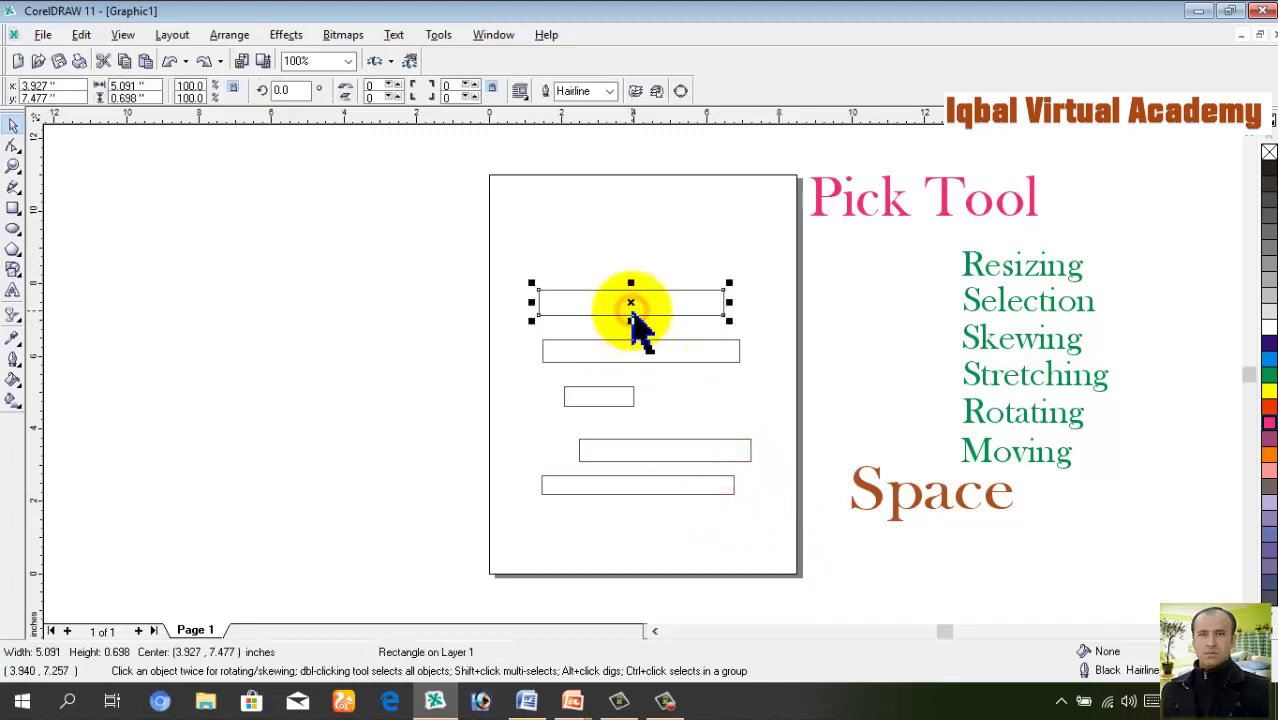
pyautogui.keyDown('shift'); pyautogui.click(613, 405); pyautogui.keyUp('shift')
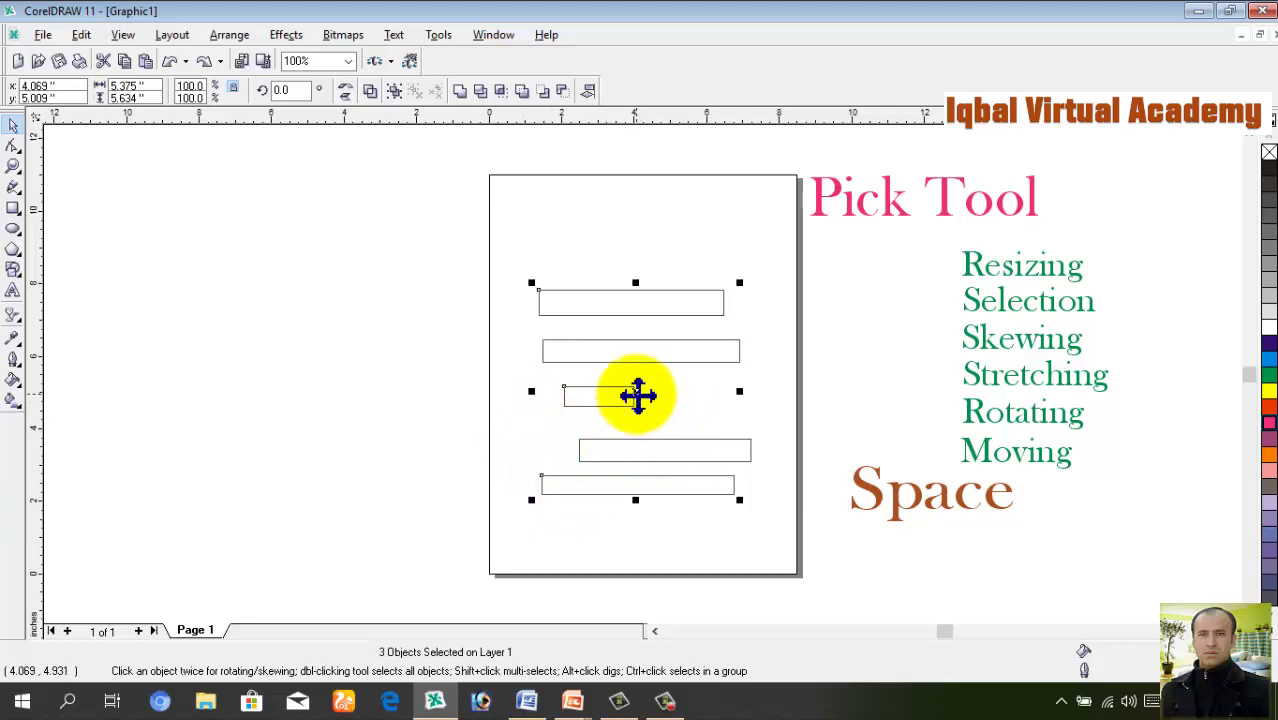
pyautogui.click(1268, 392)
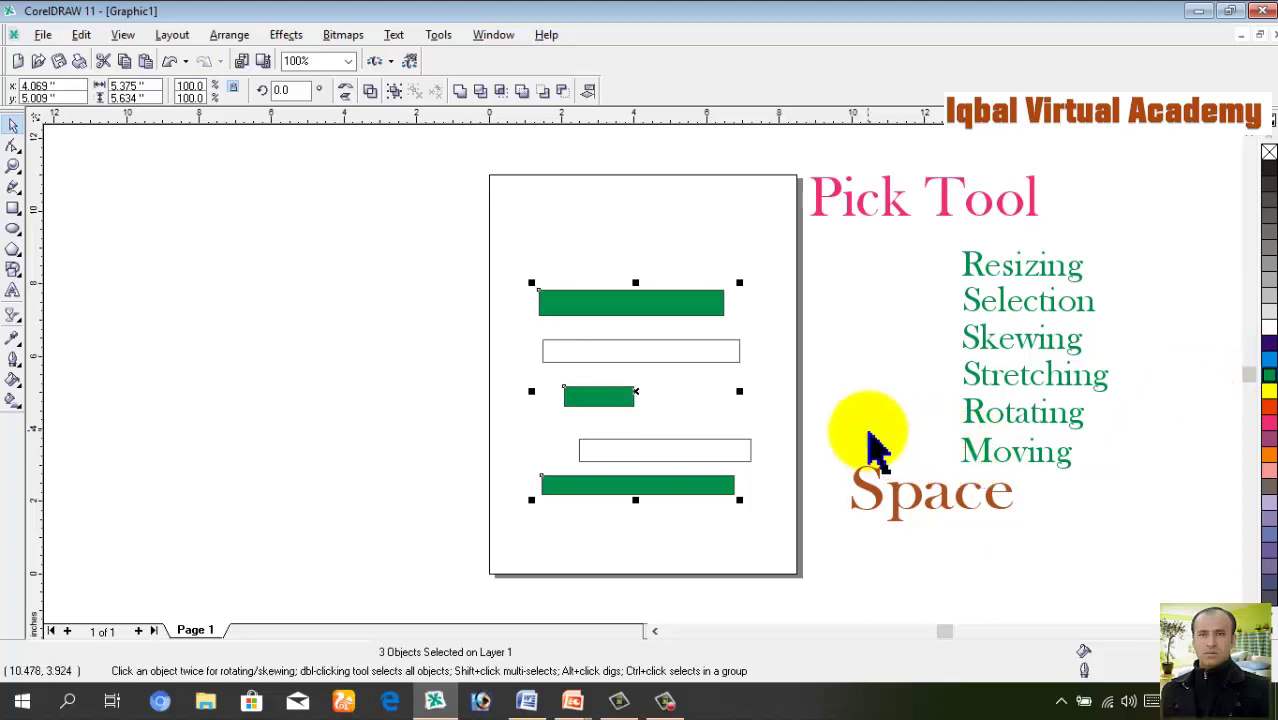
pyautogui.click(768, 410)
# Fill the second and fourth rectangles together with magenta and clear the selection
pyautogui.click(686, 352)
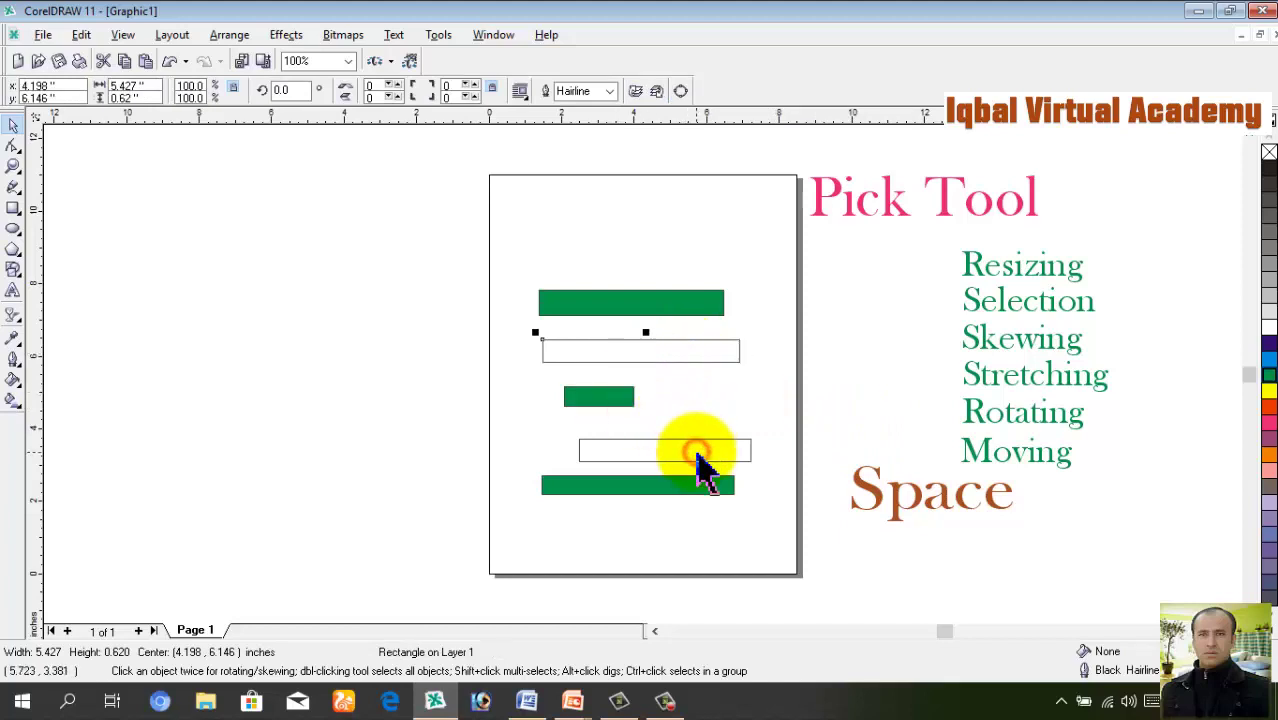
pyautogui.keyDown('shift'); pyautogui.click(698, 455); pyautogui.keyUp('shift')
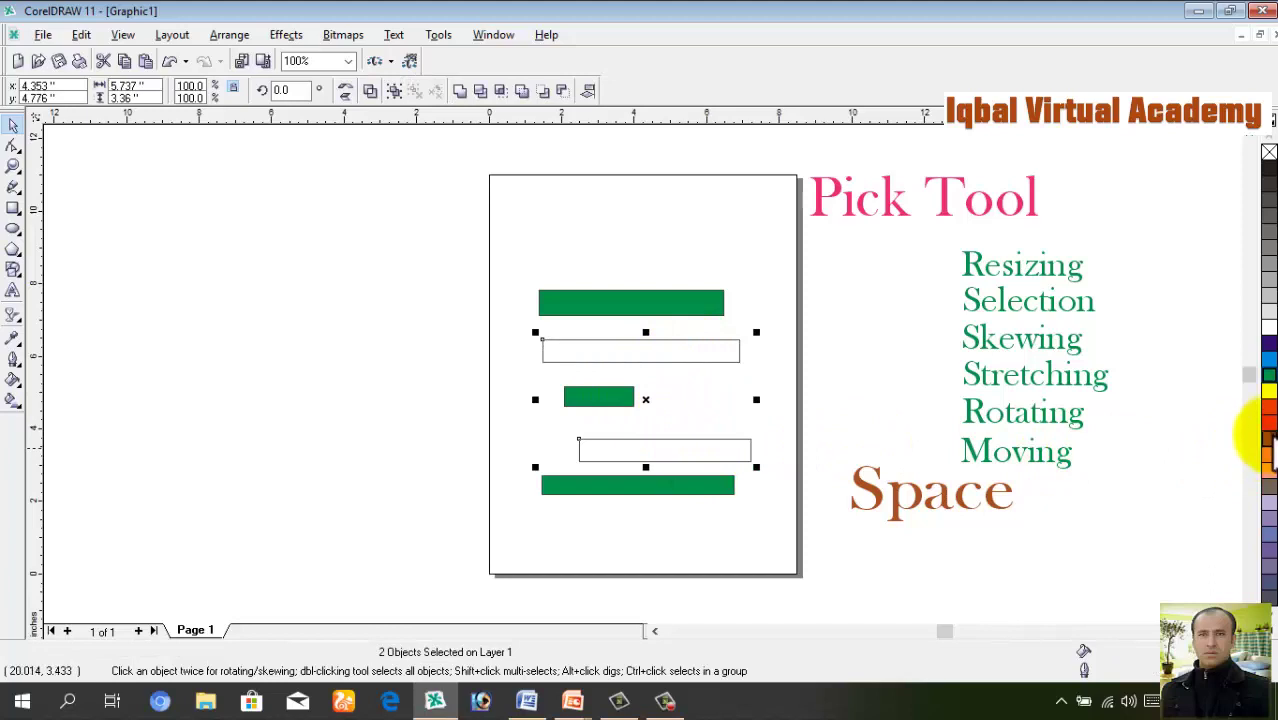
pyautogui.click(1268, 423)
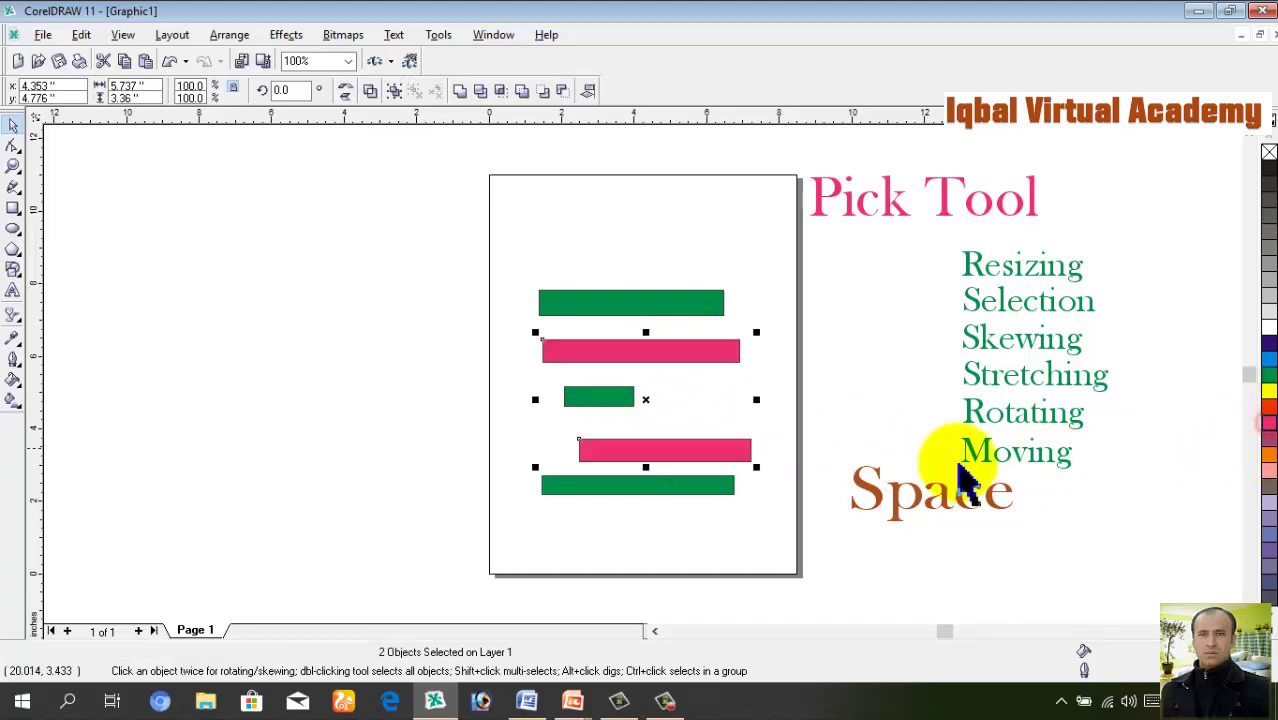
pyautogui.click(756, 501)
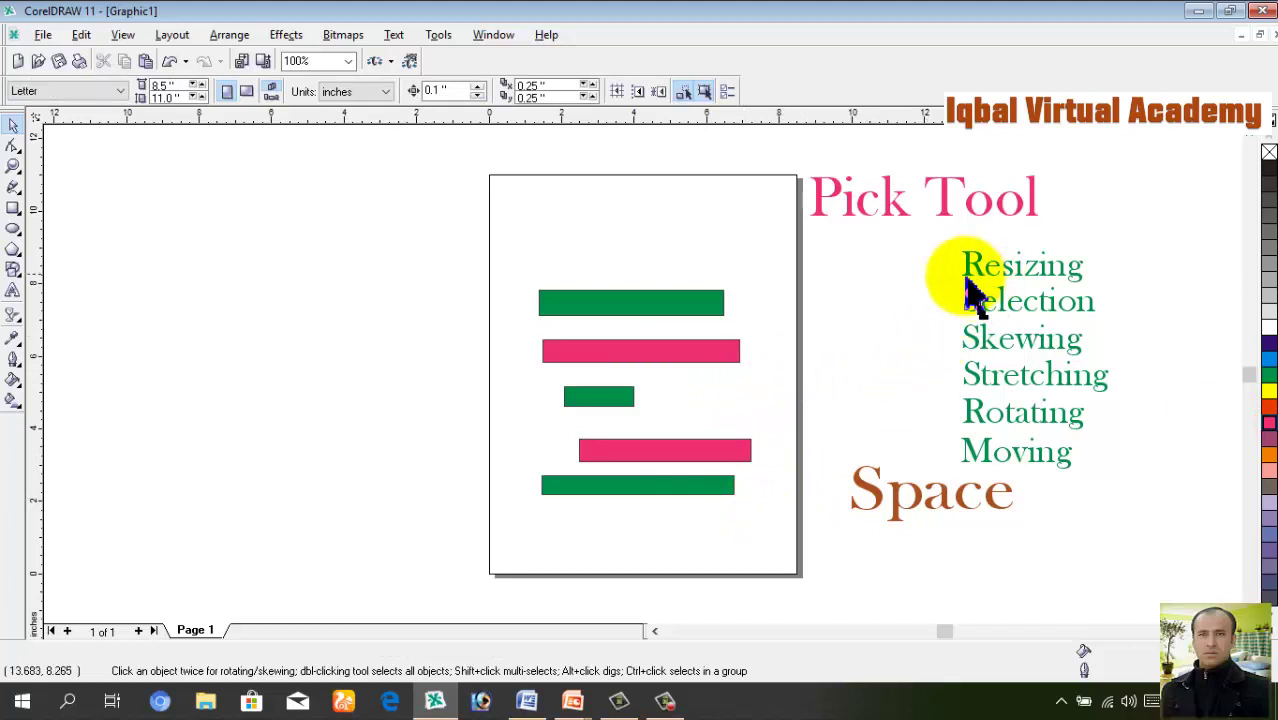
# Resize the first green rectangle to about 5.5 inches wide and 1.1 inches high, placing it closer to the page's left edge
pyautogui.click(692, 313)
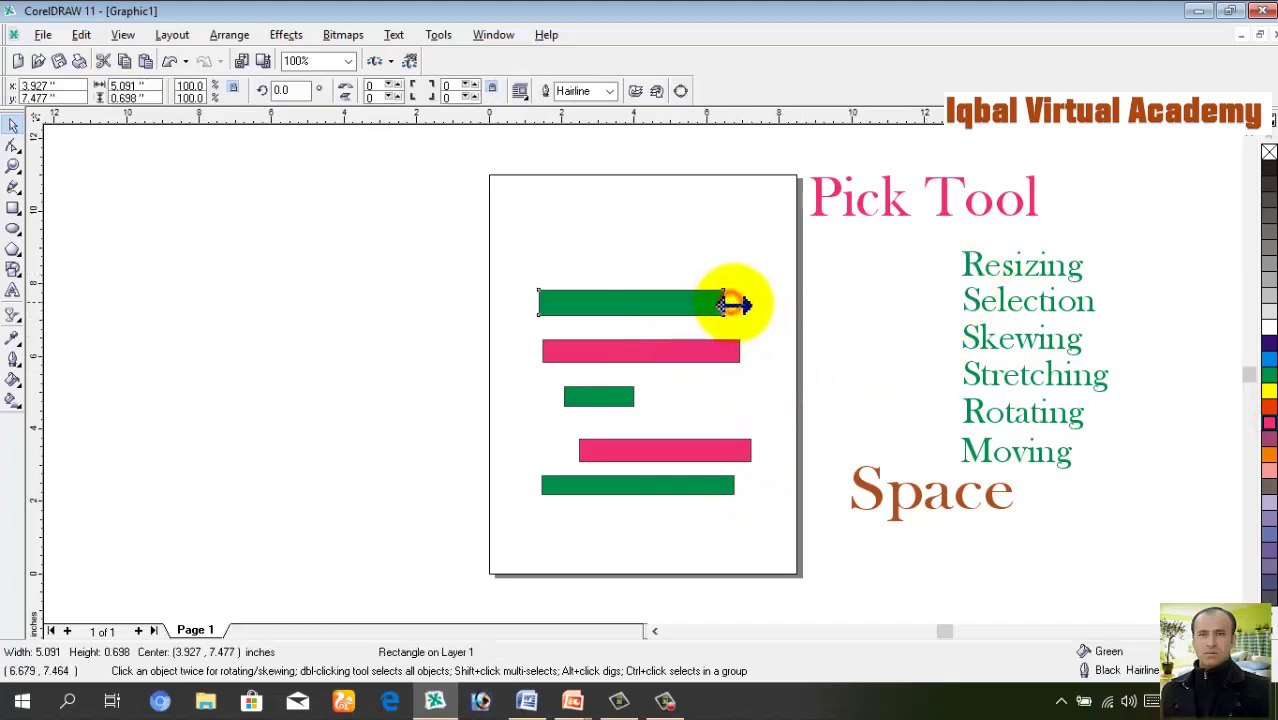
pyautogui.moveTo(726, 304); pyautogui.dragTo(769, 305)
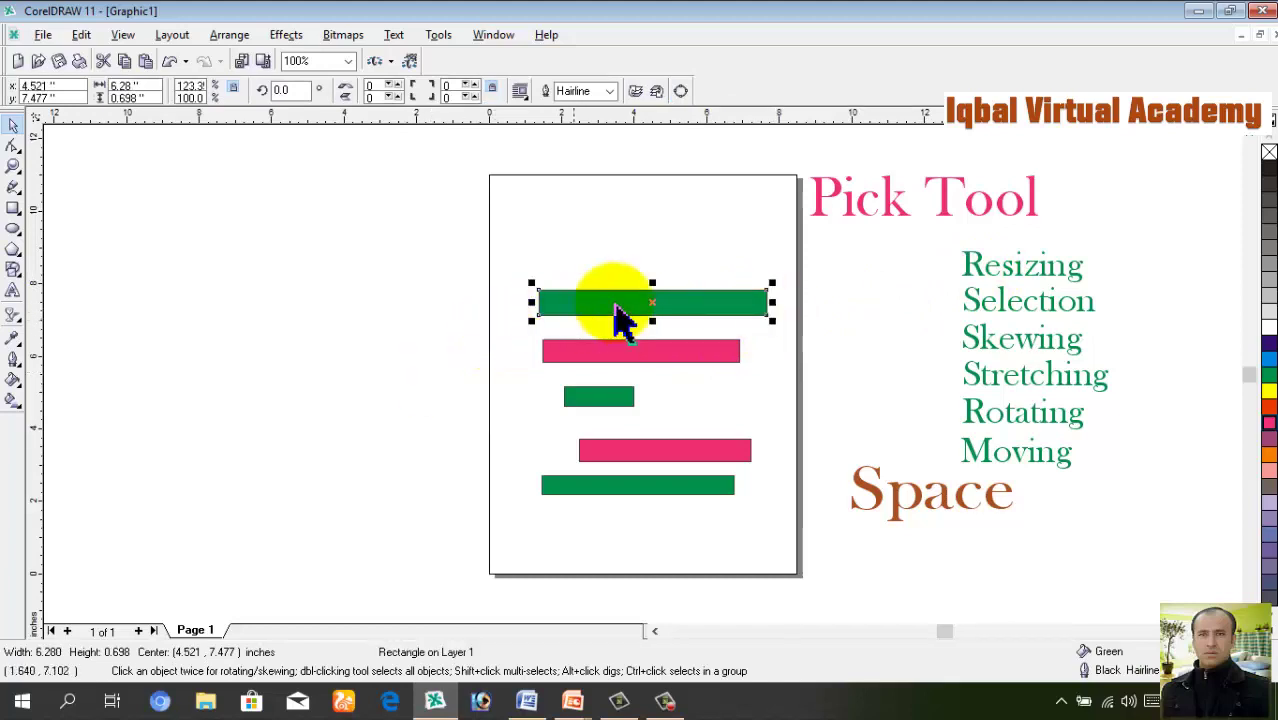
pyautogui.moveTo(654, 286); pyautogui.dragTo(652, 263)
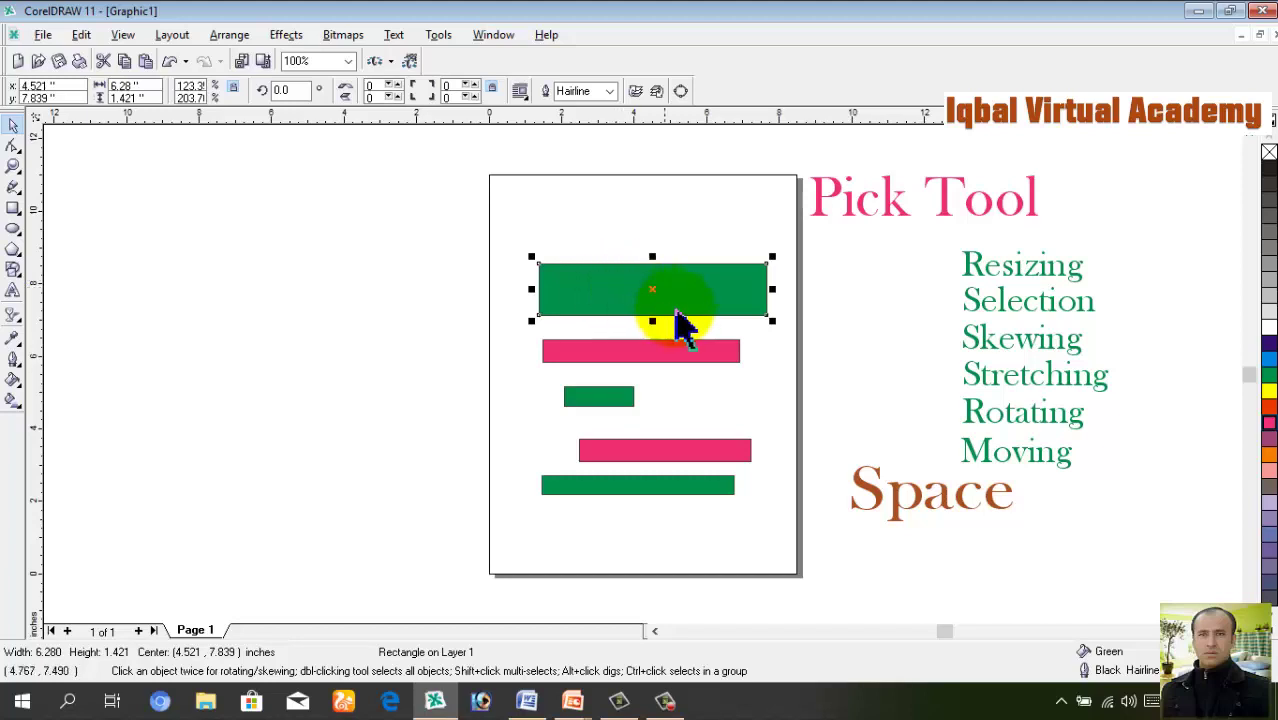
pyautogui.moveTo(777, 291); pyautogui.dragTo(914, 302)
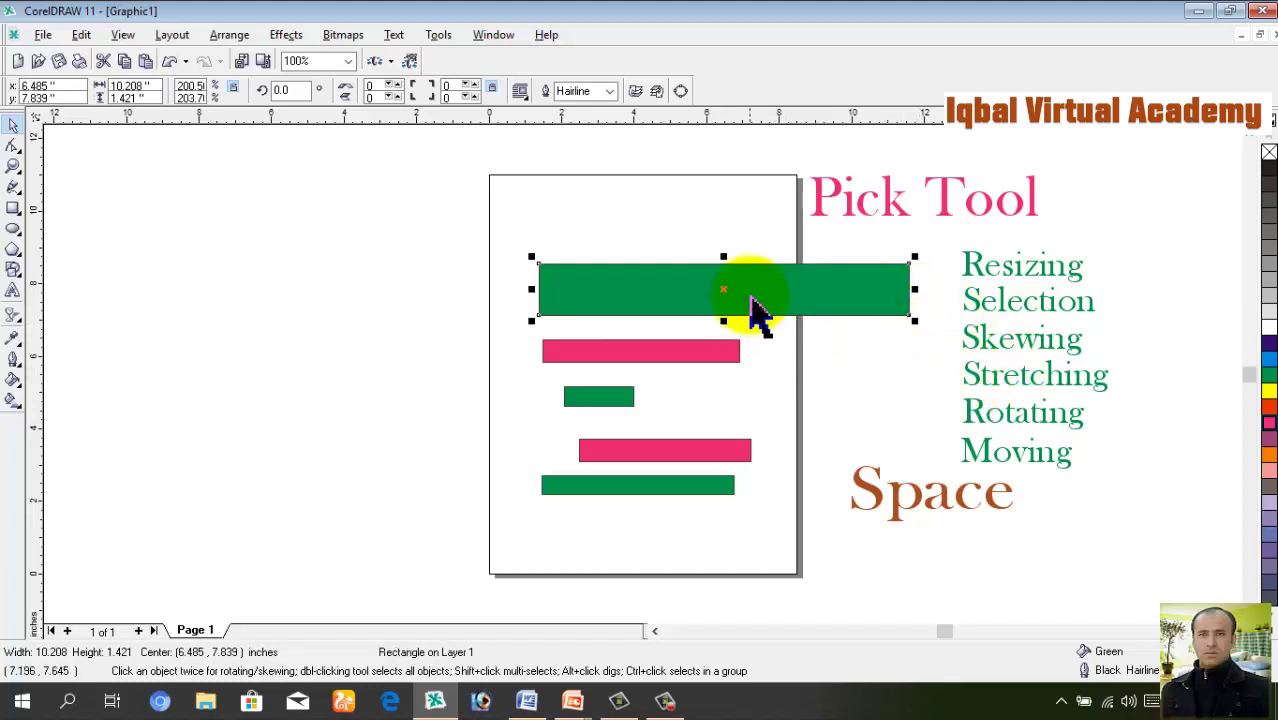
pyautogui.moveTo(914, 289); pyautogui.dragTo(866, 293)
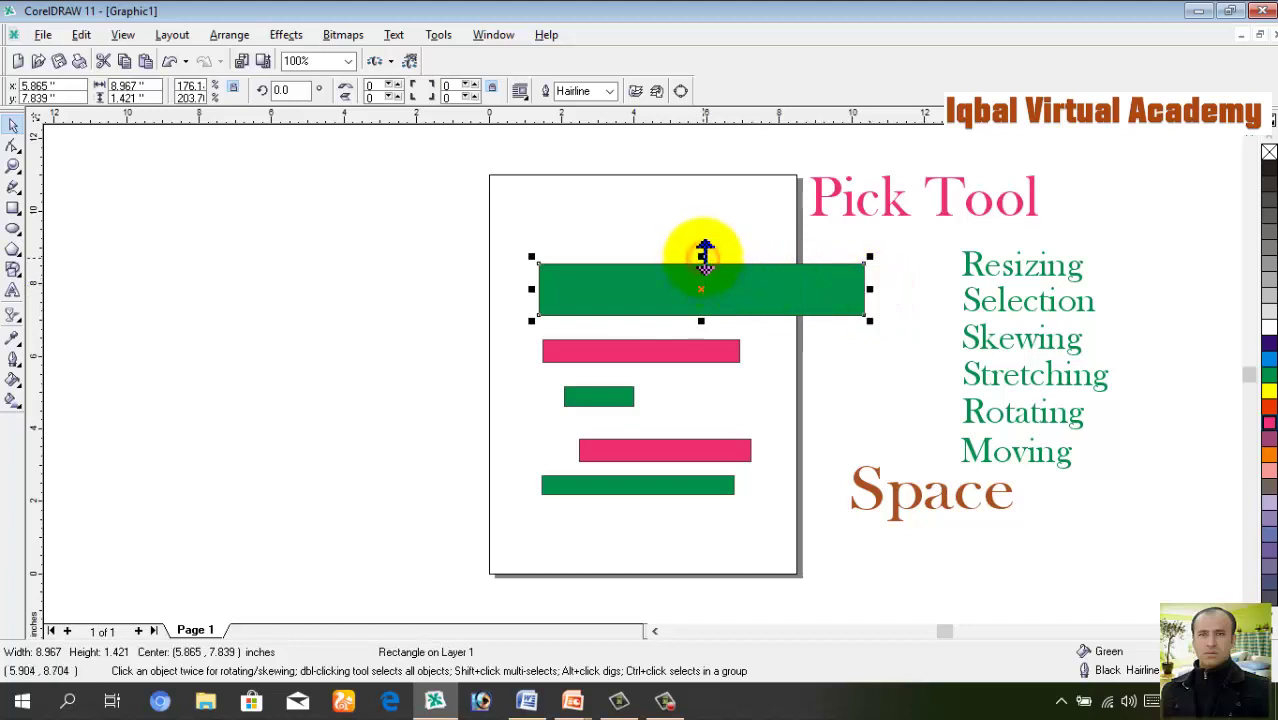
pyautogui.moveTo(704, 256); pyautogui.dragTo(663, 269)
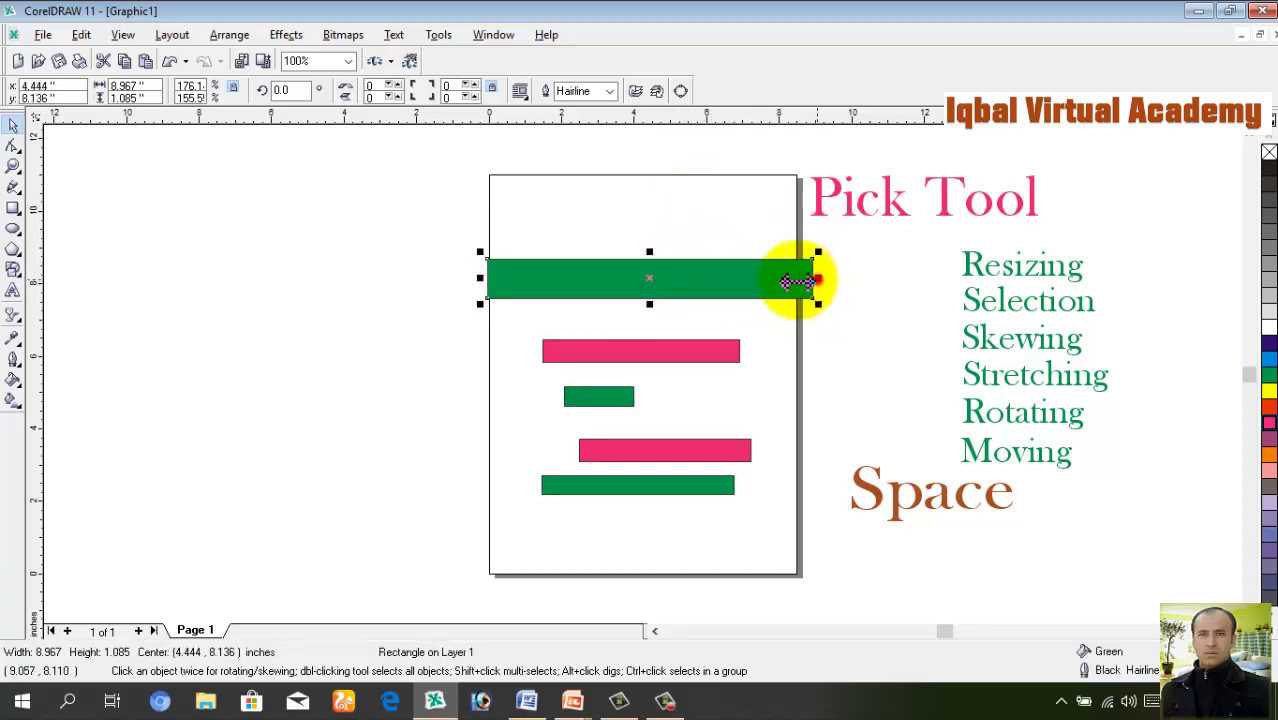
pyautogui.moveTo(797, 282); pyautogui.dragTo(664, 285)
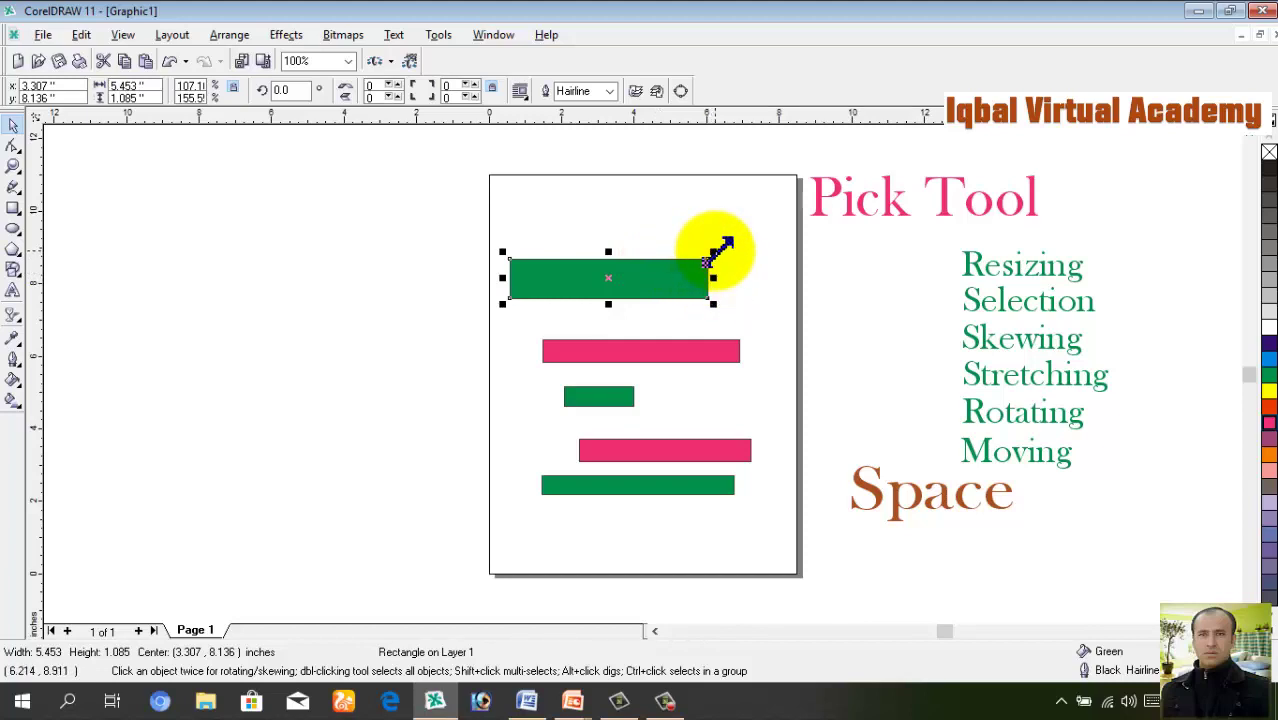
# Scale the first rectangle proportionally from its upper-right and lower-left corners in turn, undoing each enlargement
pyautogui.moveTo(717, 250); pyautogui.dragTo(807, 214)
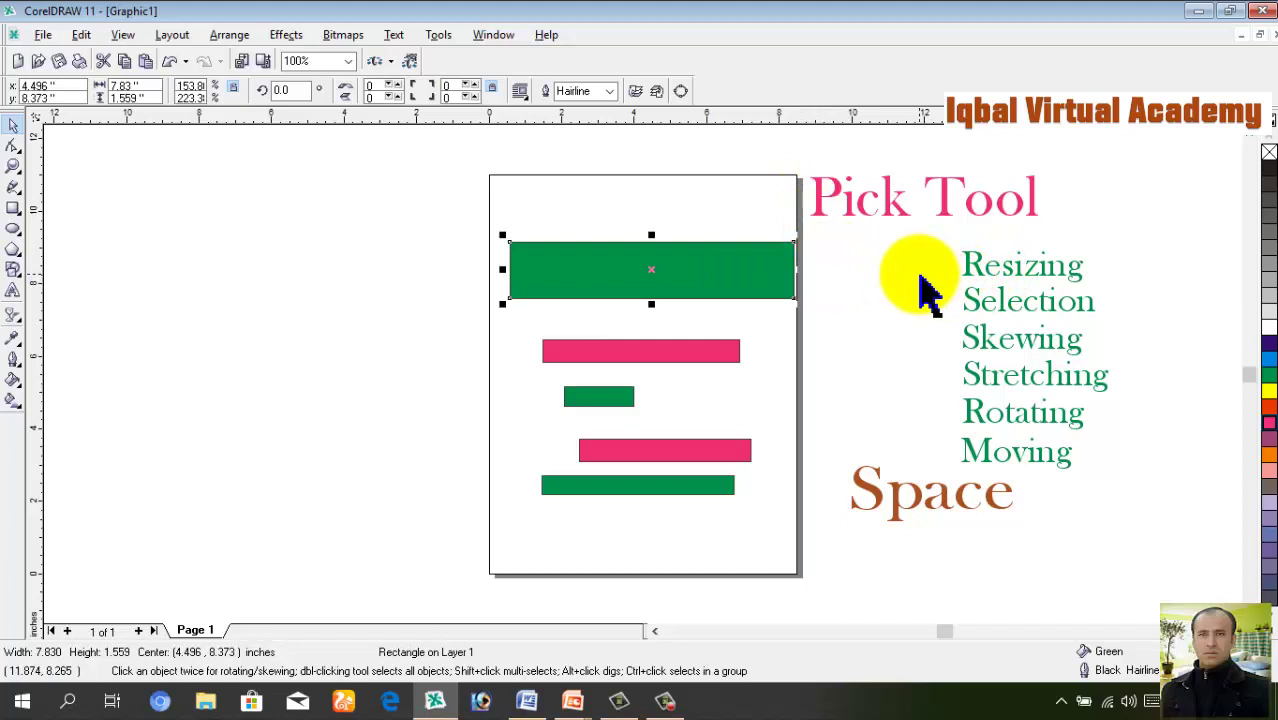
pyautogui.hotkey('ctrl', 'z')
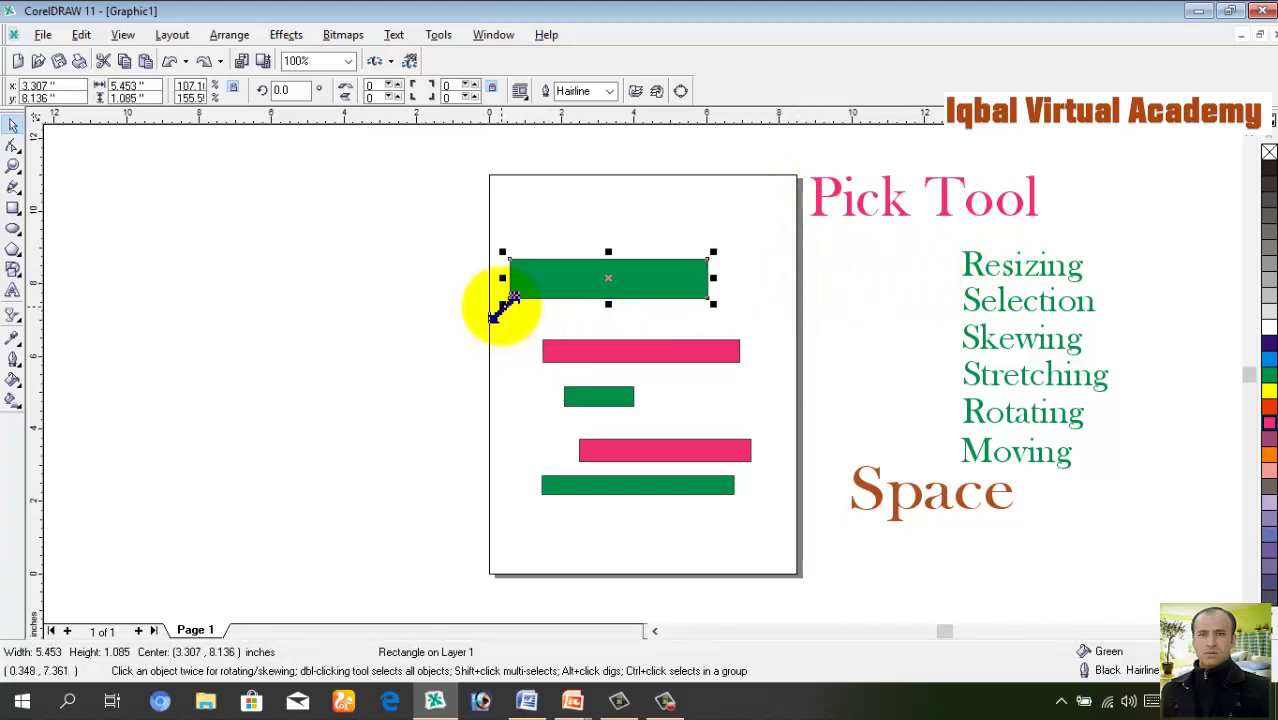
pyautogui.moveTo(498, 310); pyautogui.dragTo(336, 362)
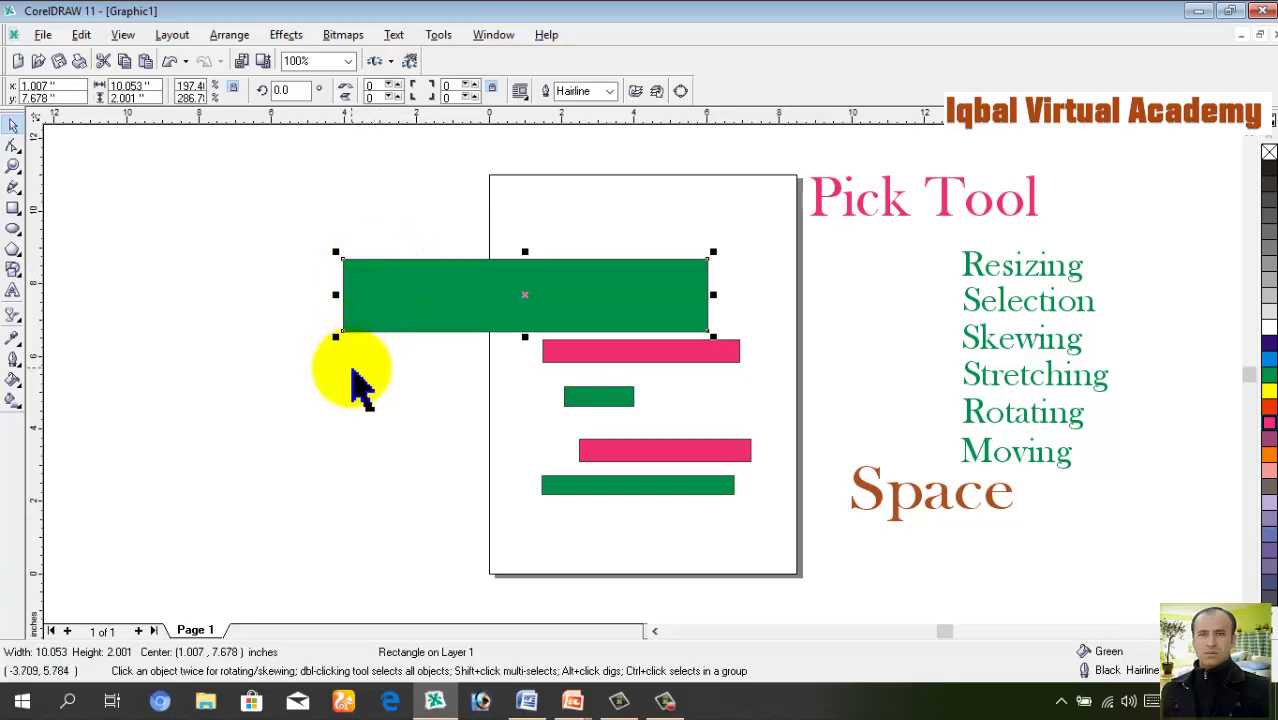
pyautogui.hotkey('ctrl', 'z')
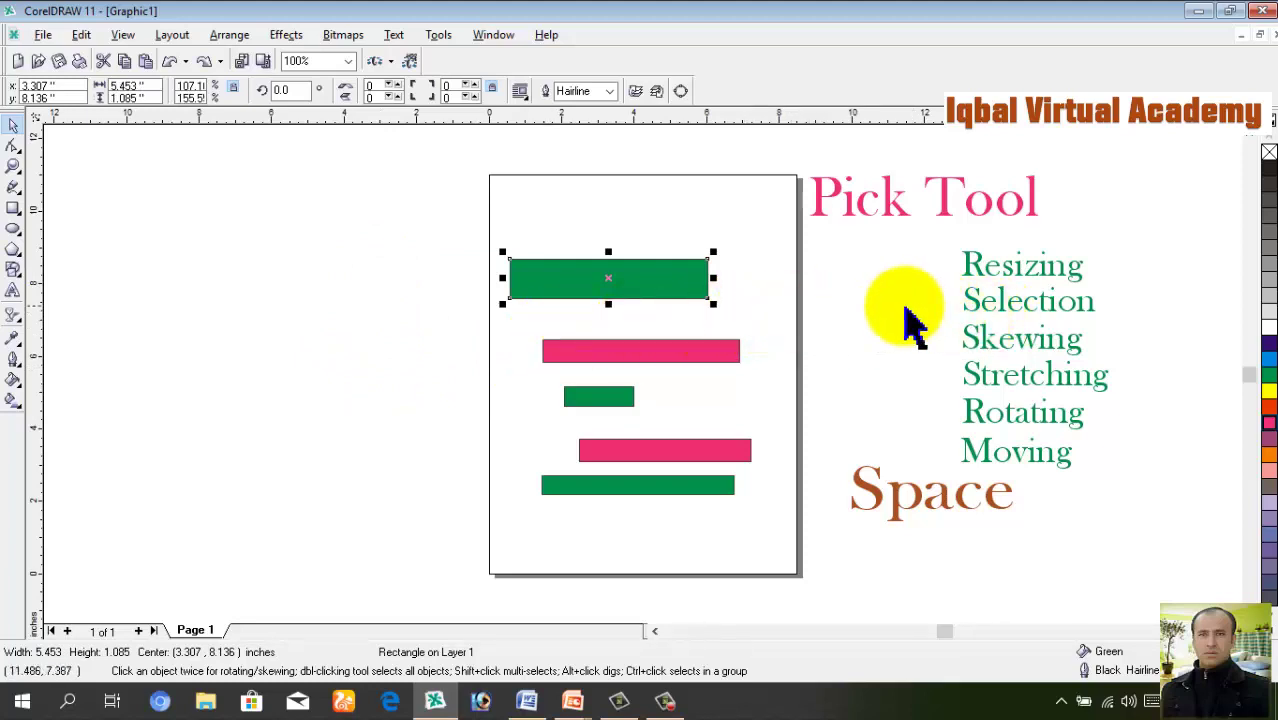
# Select the second to fifth rectangles one at a time and clear the selection
pyautogui.click(707, 355)
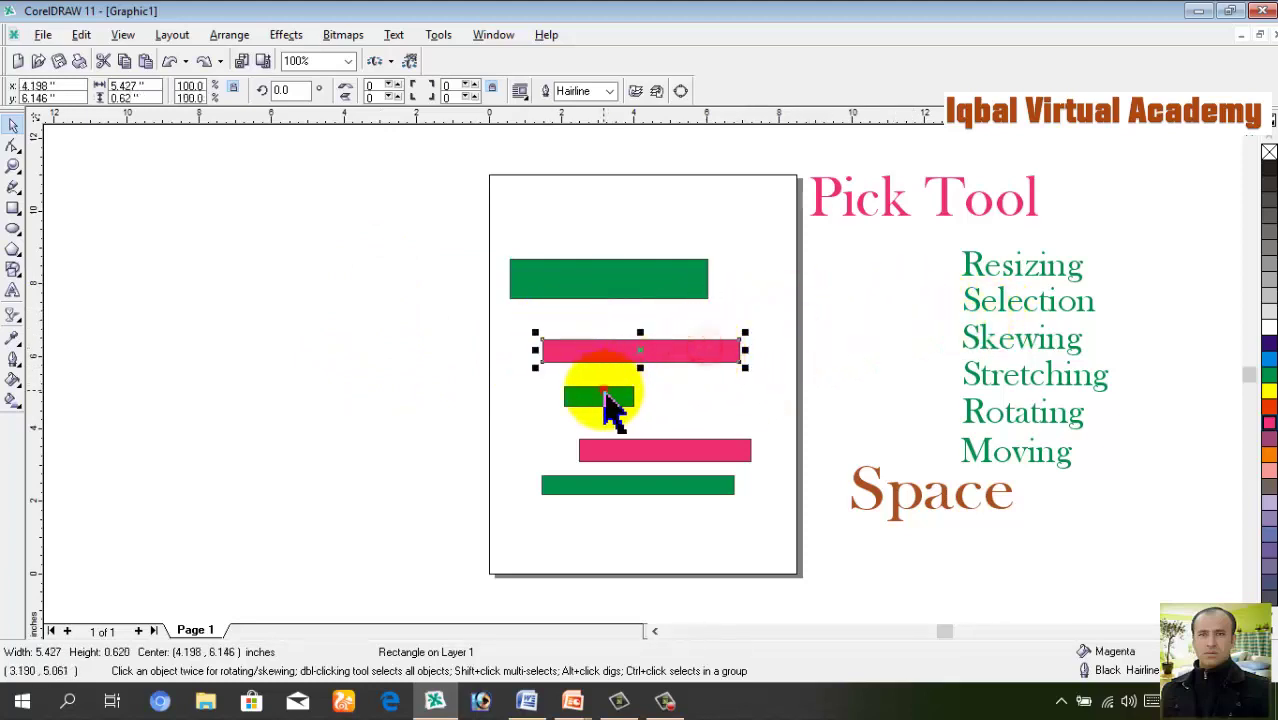
pyautogui.click(610, 398)
pyautogui.click(651, 470)
pyautogui.click(651, 455)
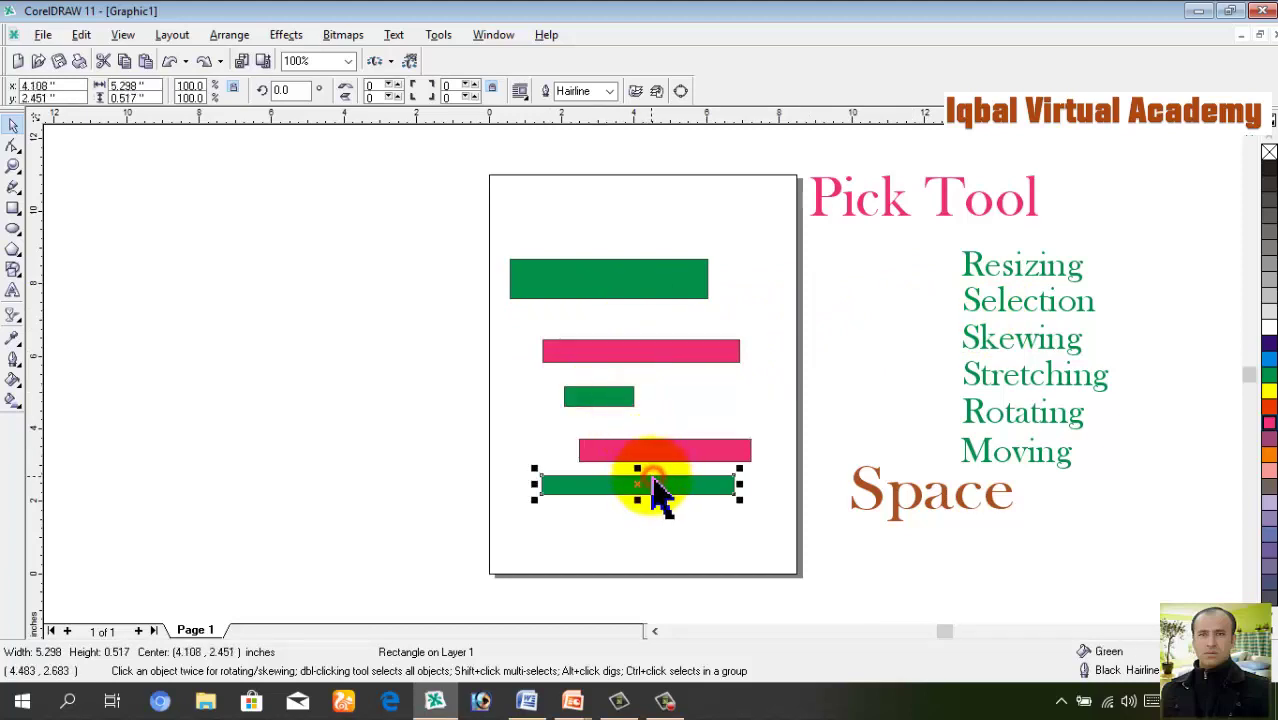
pyautogui.click(662, 413)
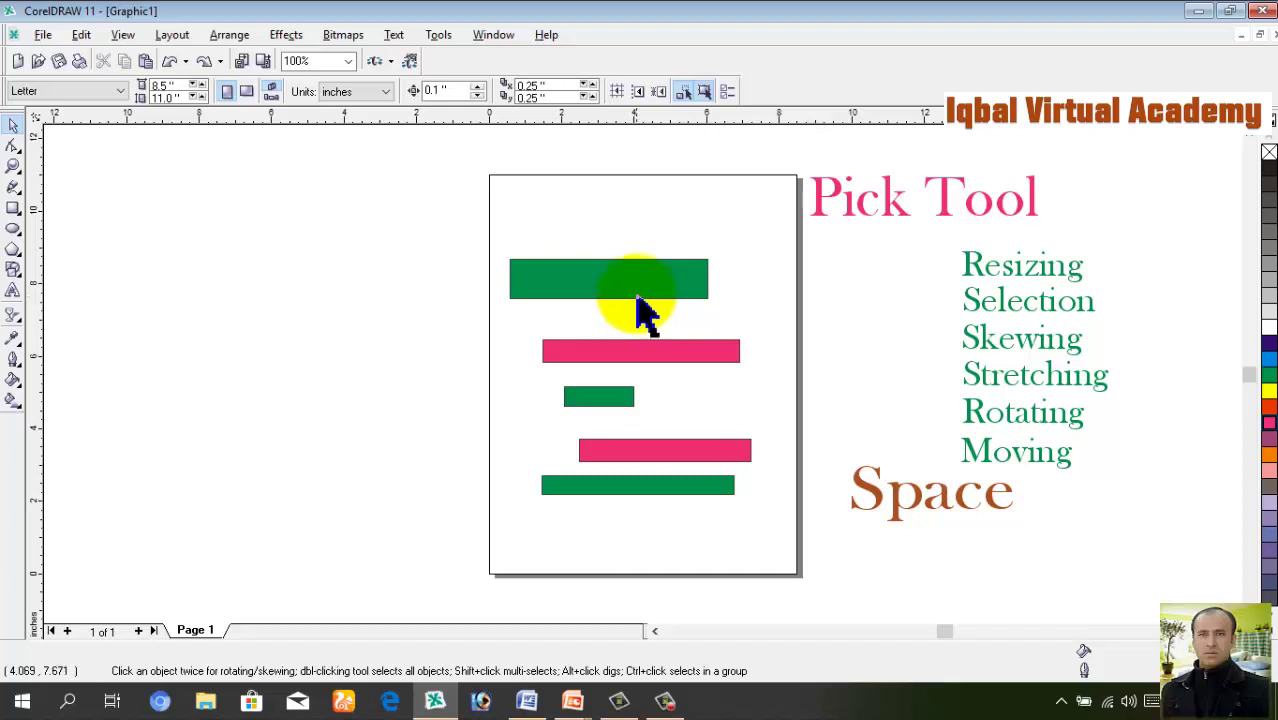
# Select the first, second and fourth rectangles together and clear the selection
pyautogui.click(636, 296)
pyautogui.keyDown('shift'); pyautogui.click(614, 358); pyautogui.keyUp('shift')
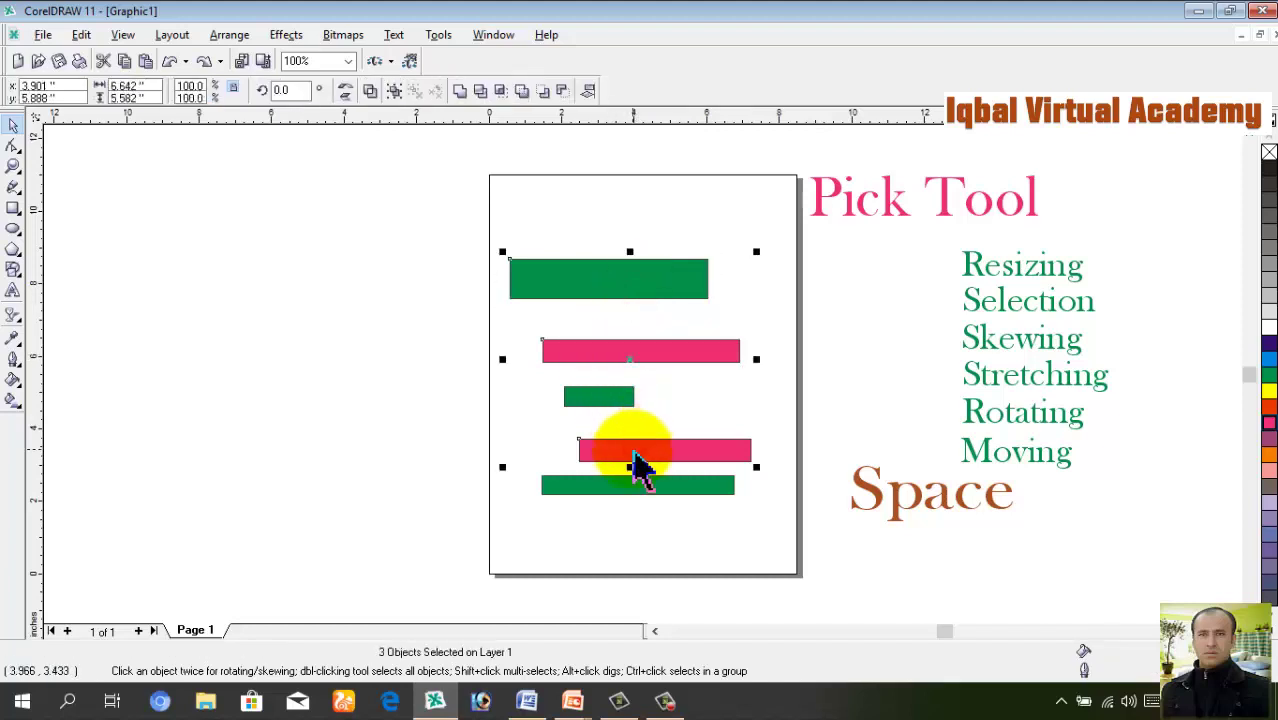
pyautogui.click(669, 508)
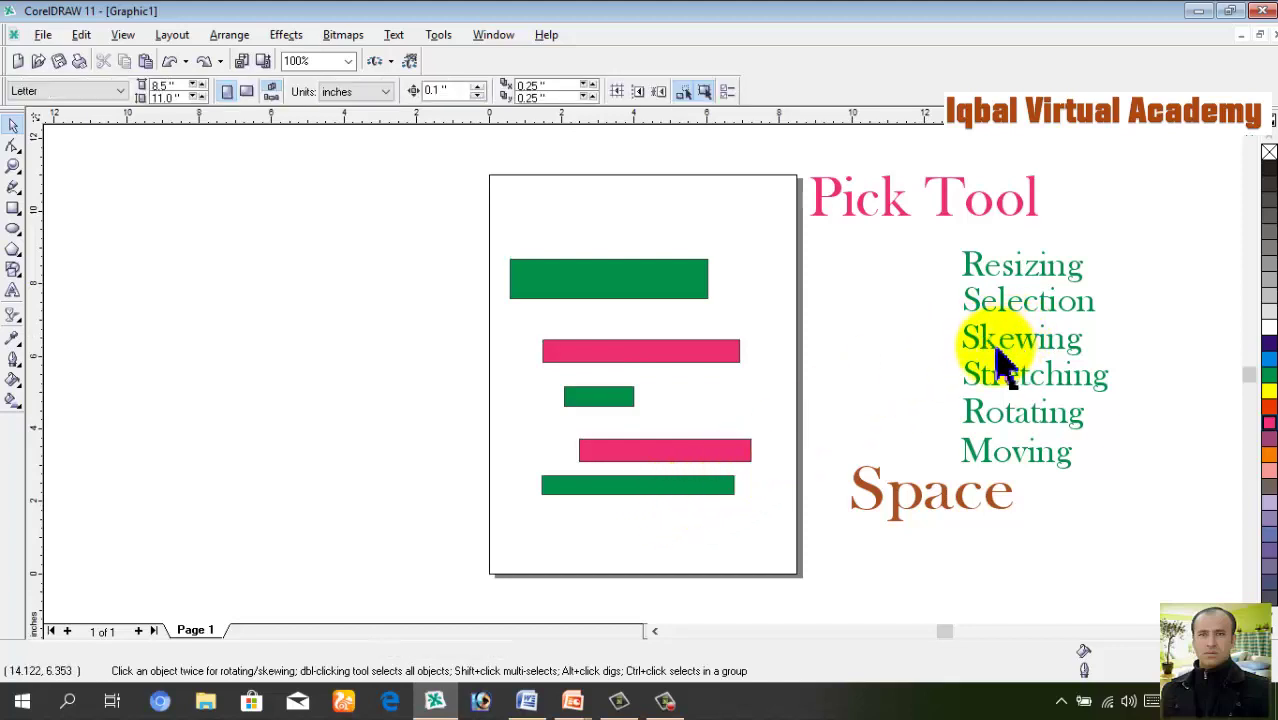
# Move the first green rectangle off the page to its left and enlarge it to about 6.7 by 3.7 inches
pyautogui.moveTo(637, 289); pyautogui.dragTo(368, 388)
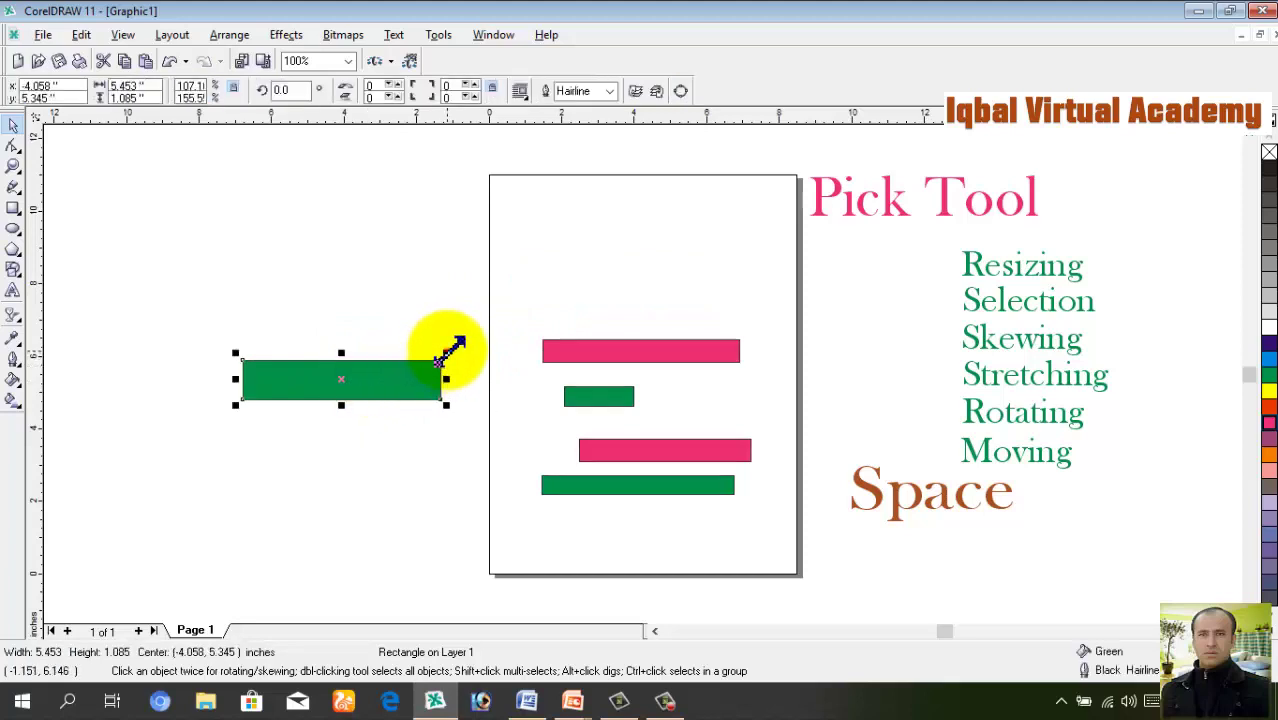
pyautogui.moveTo(446, 352); pyautogui.dragTo(491, 286)
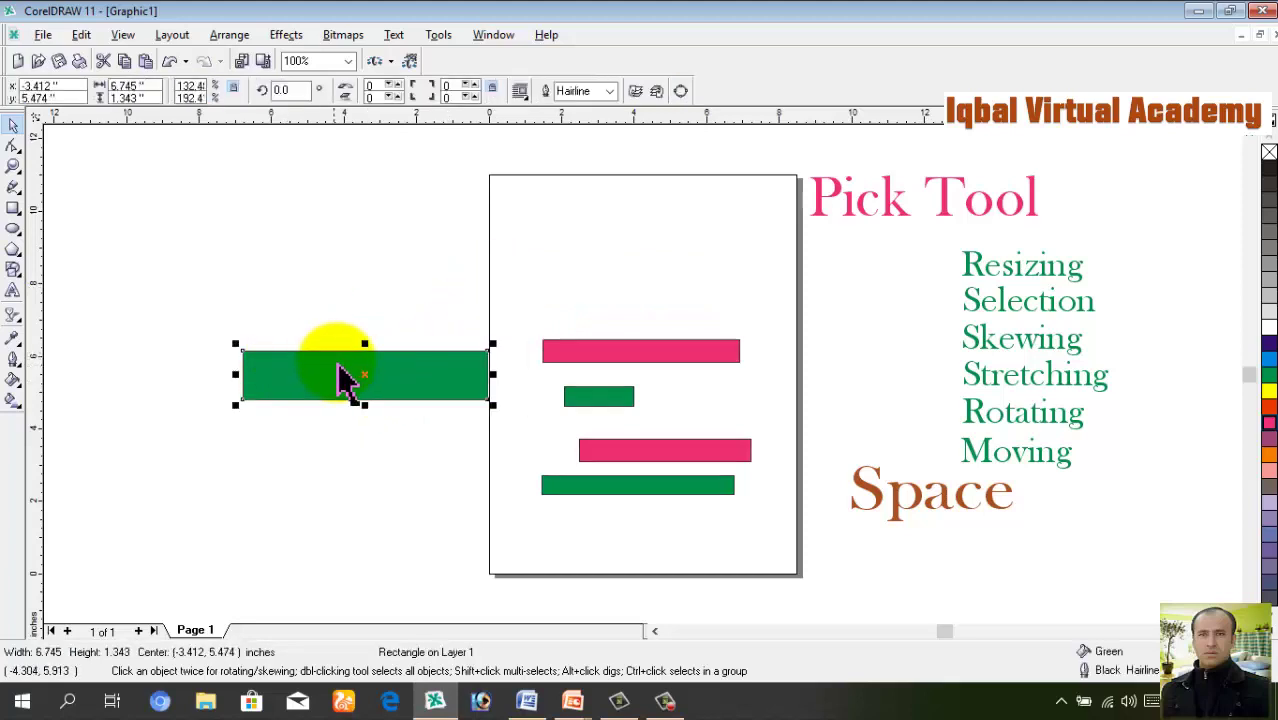
pyautogui.moveTo(345, 380); pyautogui.dragTo(323, 465)
pyautogui.moveTo(320, 447); pyautogui.dragTo(318, 443)
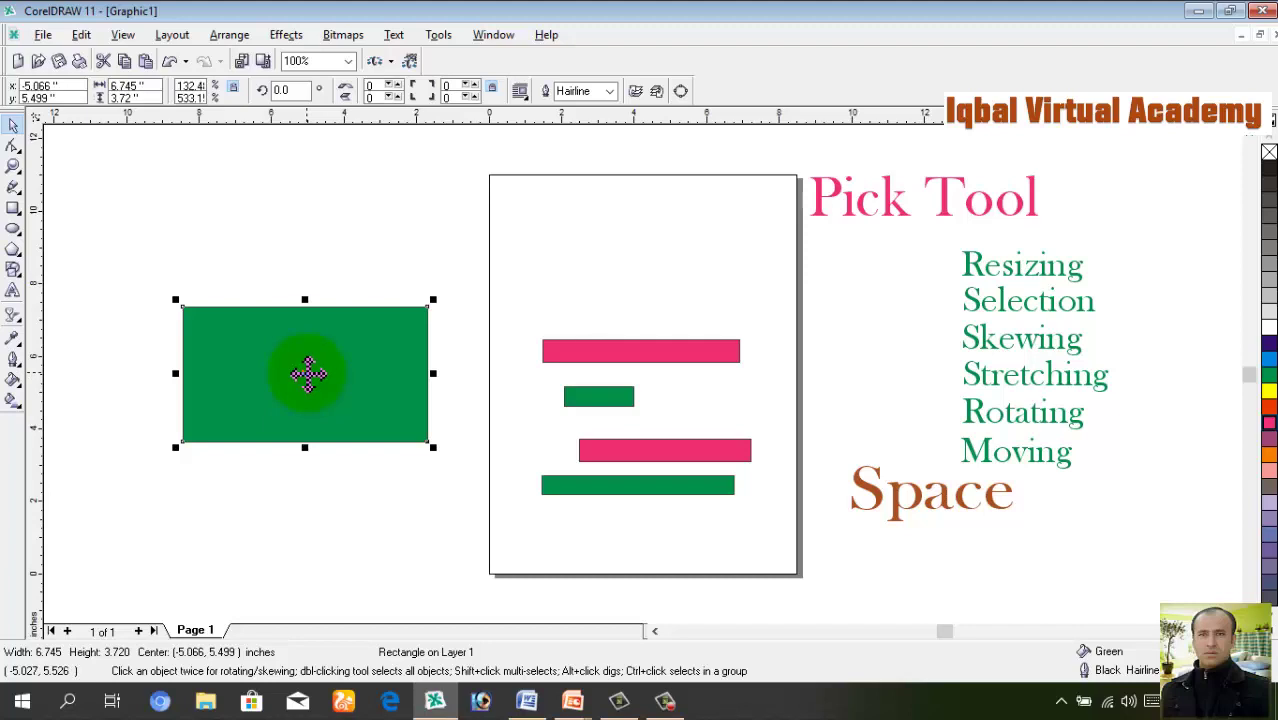
# Skew the large green rectangle horizontally so its top edge leans right, and undo the changes
pyautogui.click(308, 374)
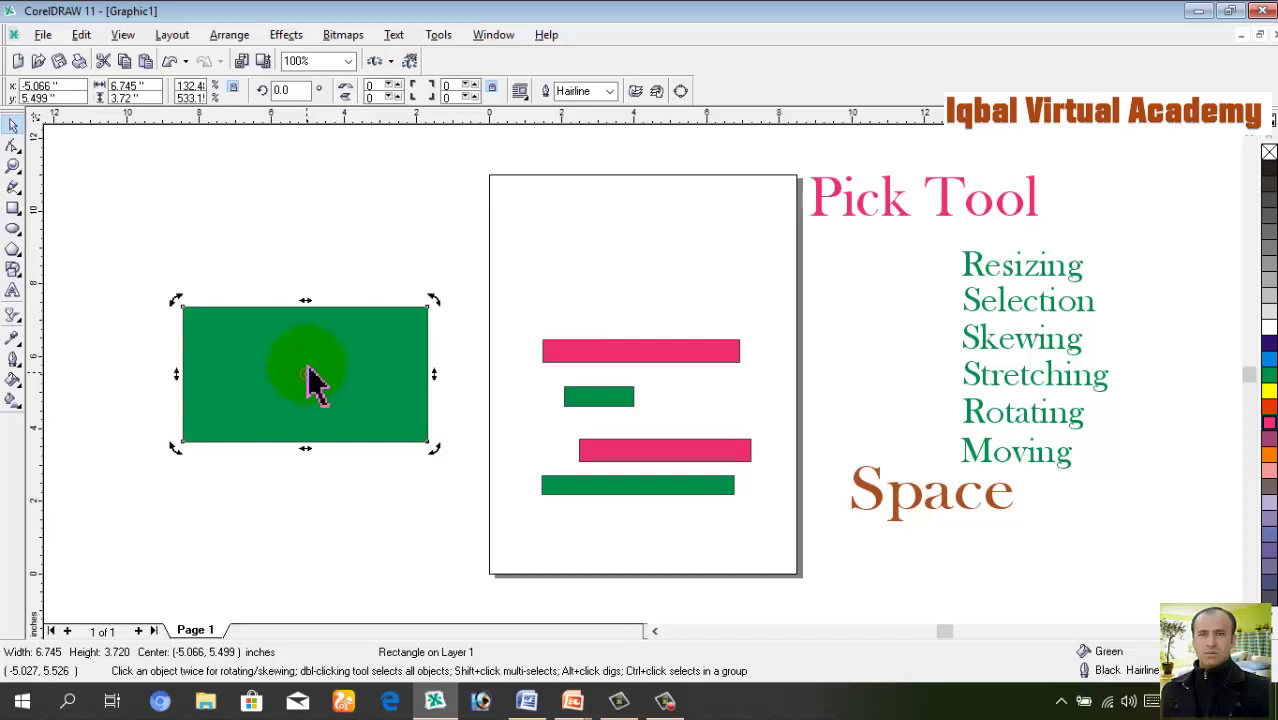
pyautogui.moveTo(305, 299); pyautogui.dragTo(355, 259)
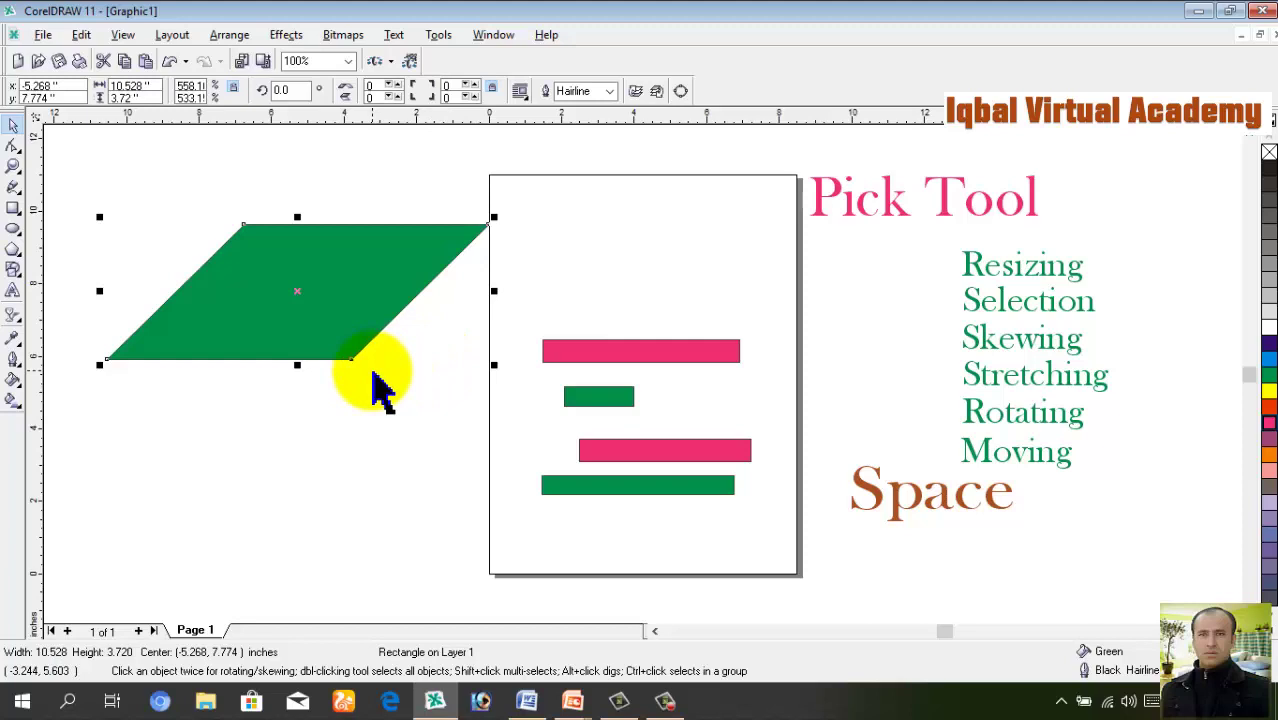
pyautogui.hotkey('ctrl', 'z')
pyautogui.hotkey('ctrl', 'z')
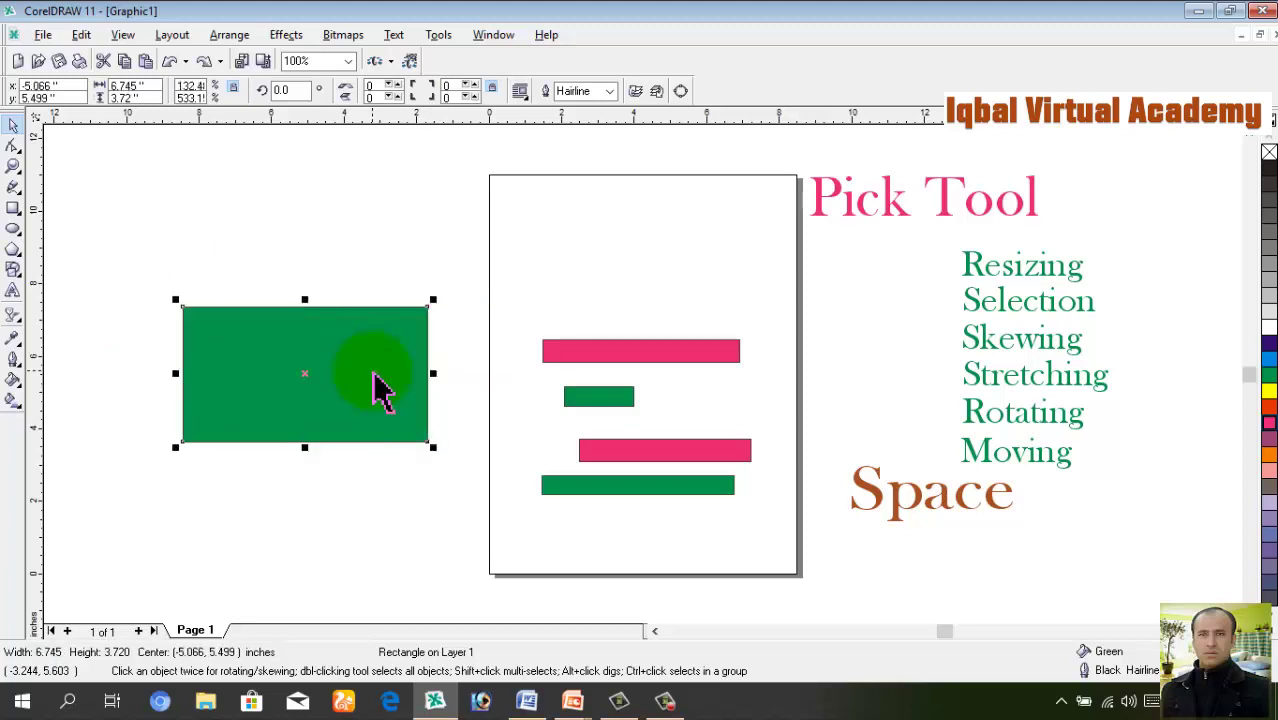
# Skew the large green rectangle vertically by raising its right edge until the shape is about 8.1 inches high overall
pyautogui.click(345, 392)
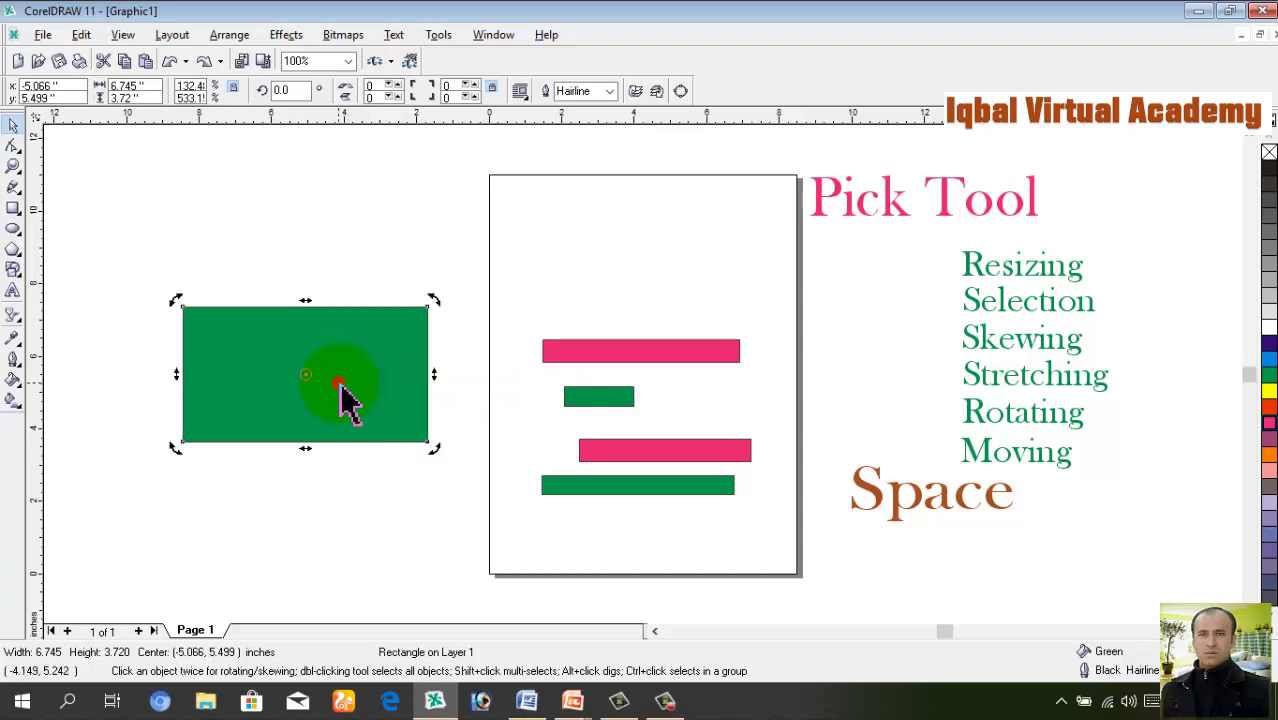
pyautogui.moveTo(440, 375); pyautogui.dragTo(408, 215)
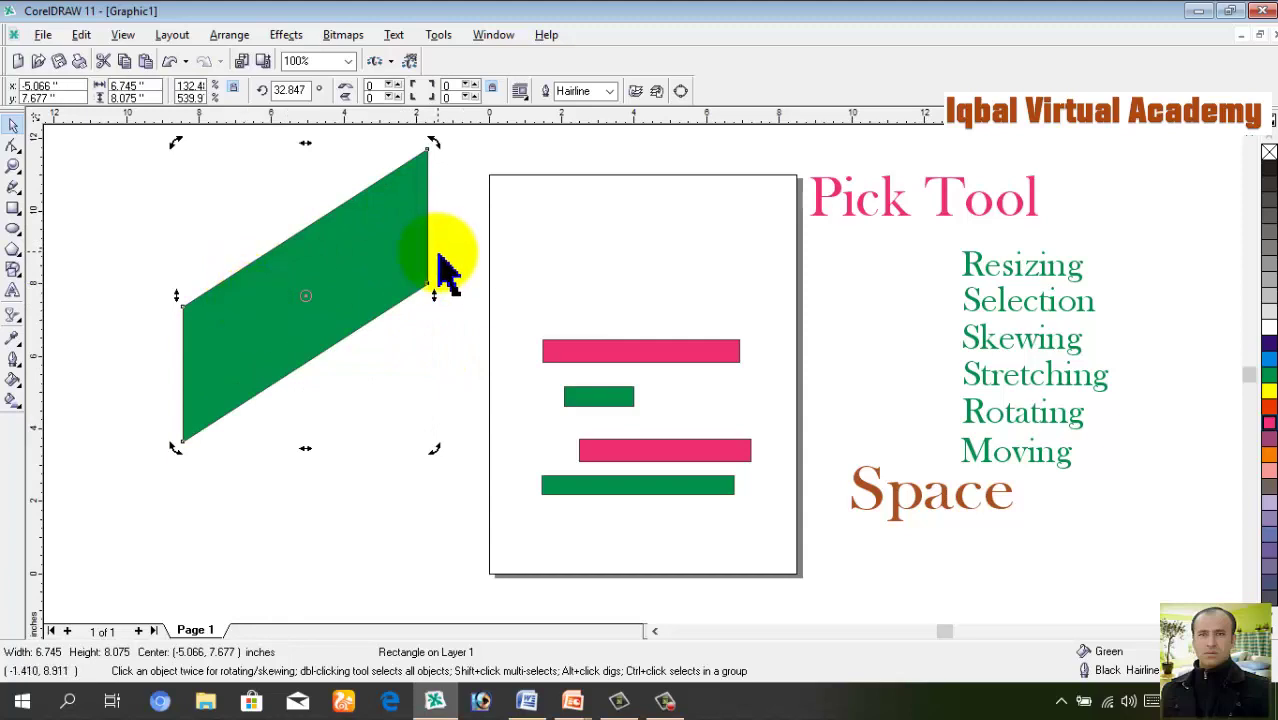
# Undo the vertical skew of the large green rectangle and clear the selection
pyautogui.hotkey('ctrl', 'z')
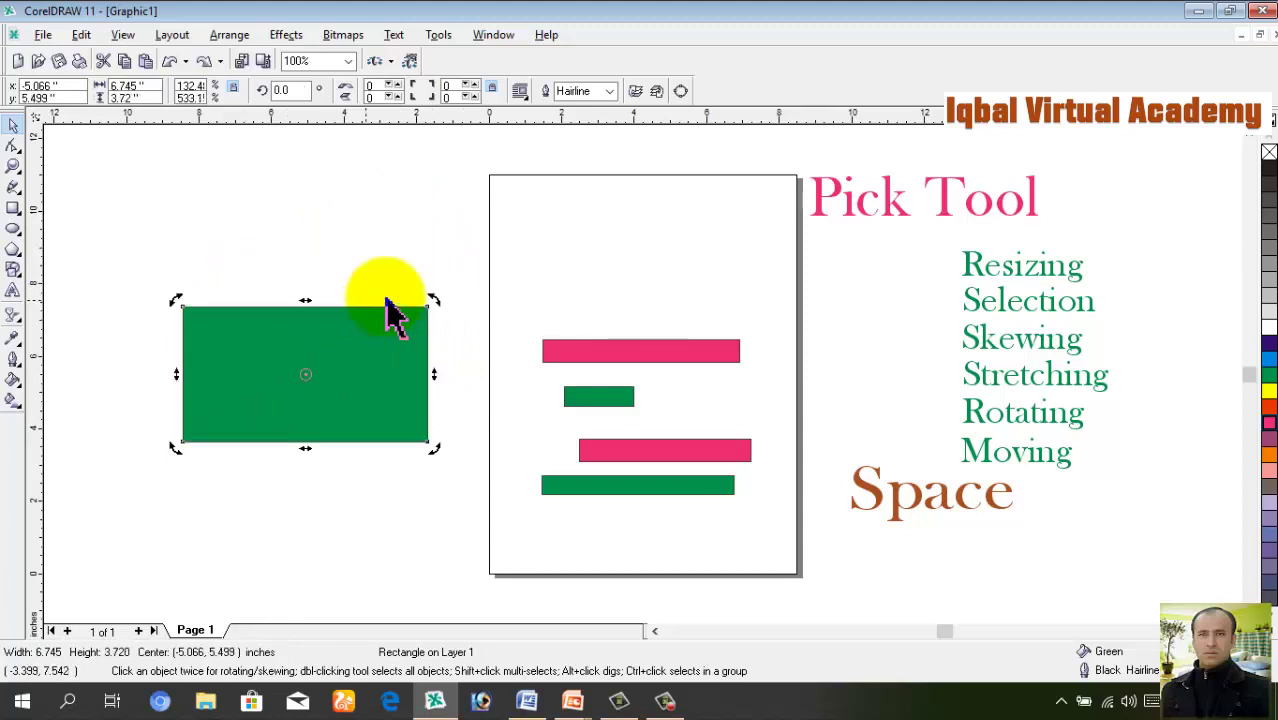
pyautogui.click(508, 296)
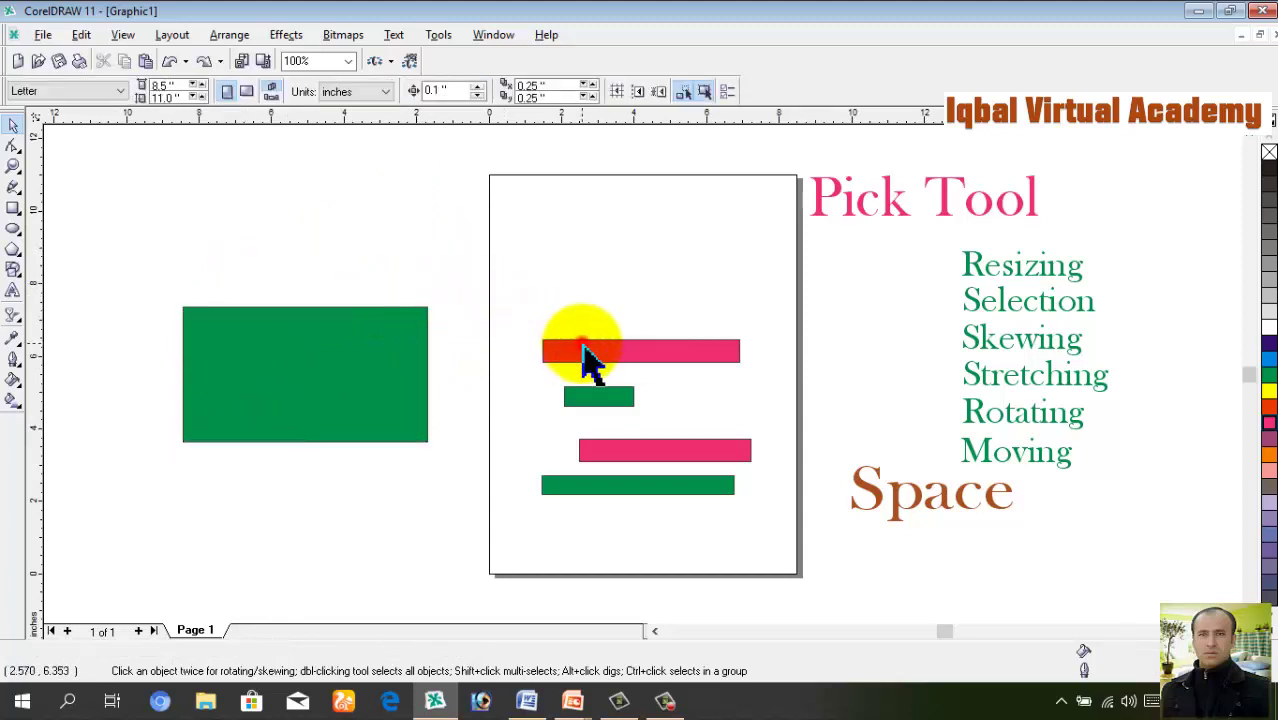
# Move the upper pink rectangle up near the page's top edge, reselect it and show its rotation handles
pyautogui.moveTo(584, 347); pyautogui.dragTo(556, 236)
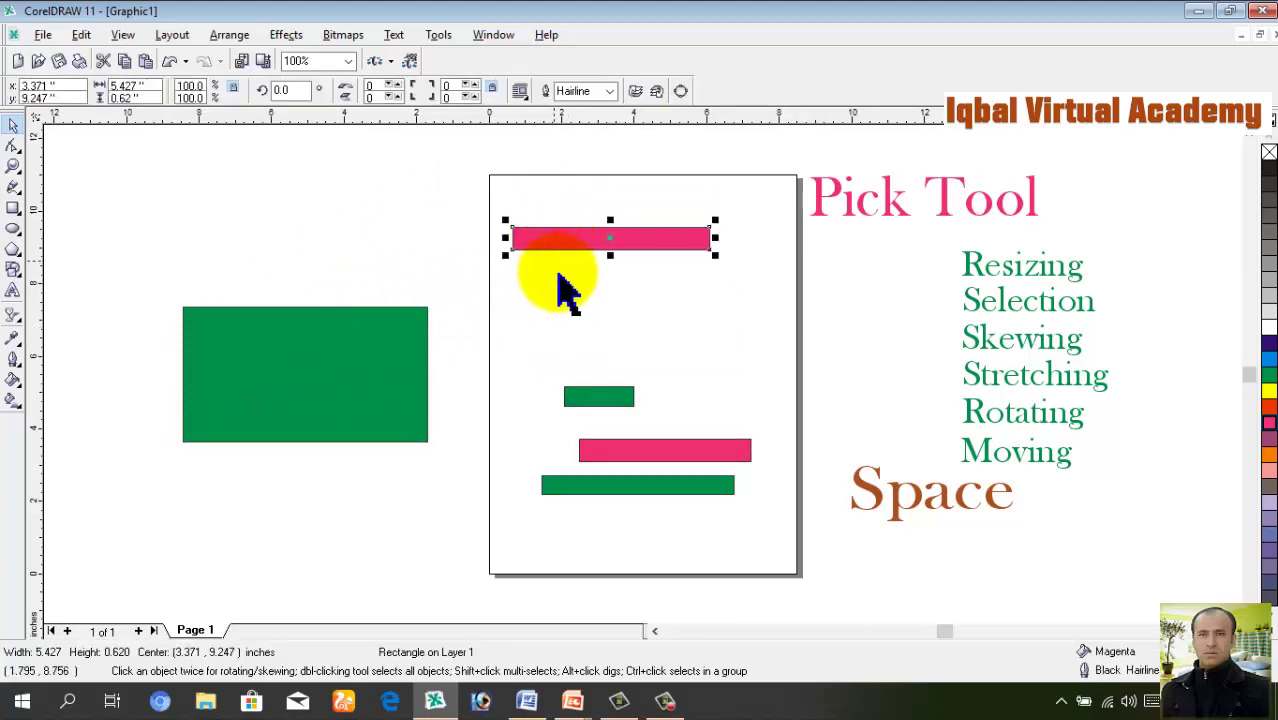
pyautogui.click(610, 265)
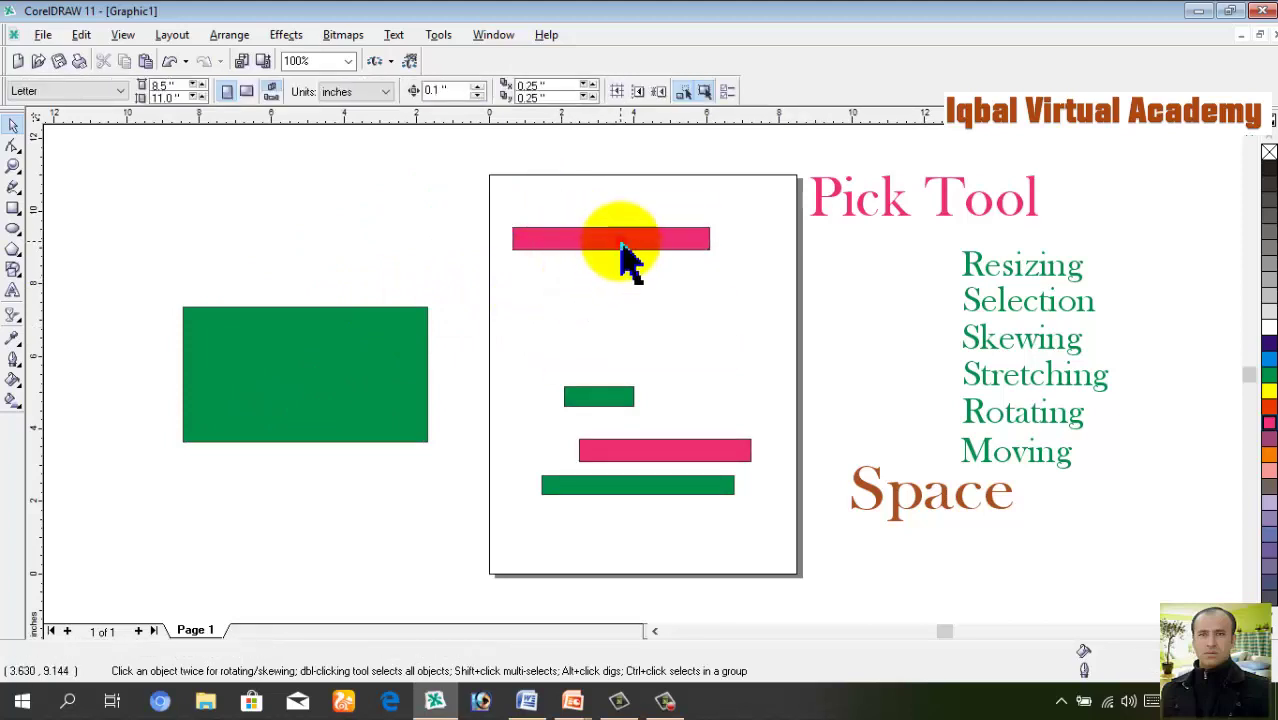
pyautogui.click(621, 244)
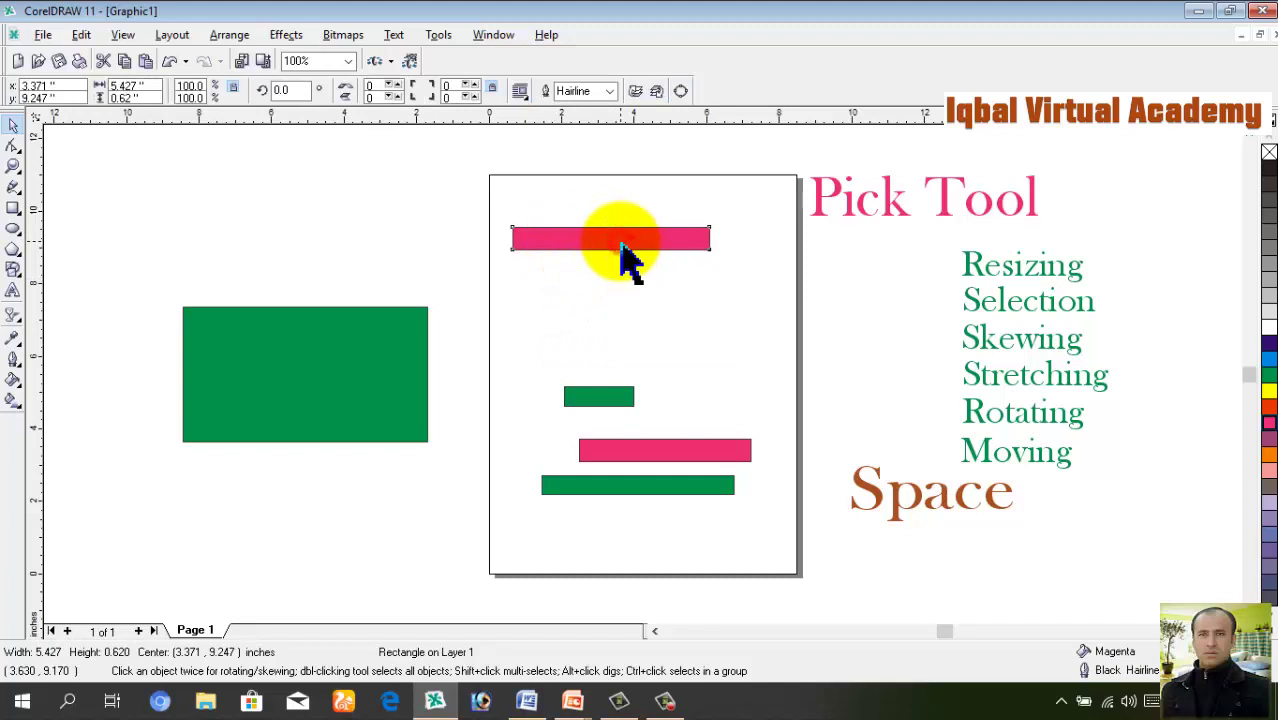
pyautogui.click(621, 243)
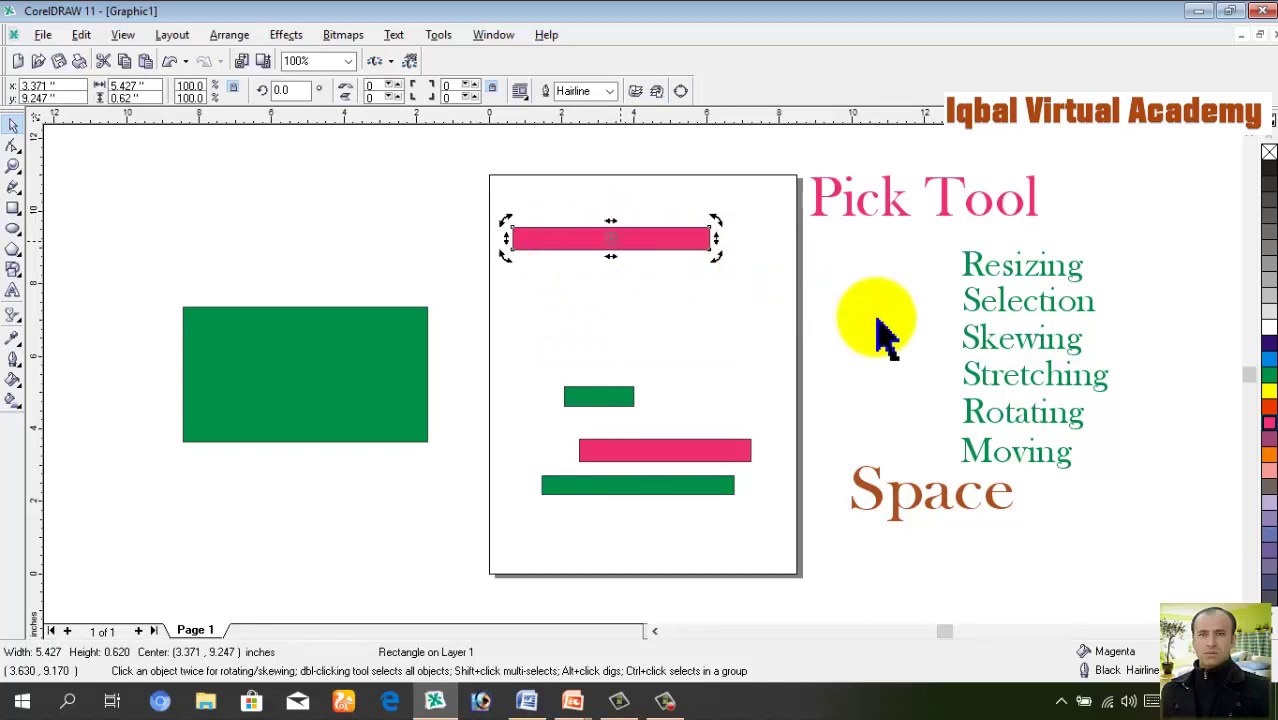
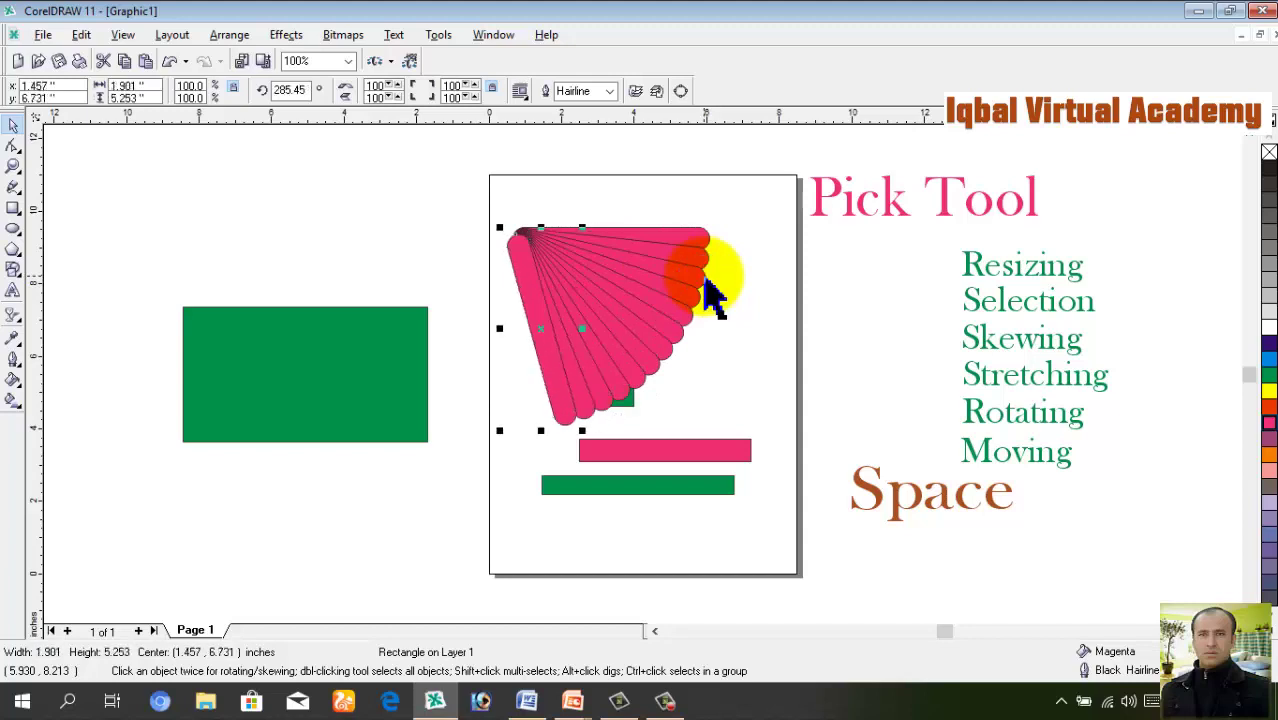
# Repeat the rotated copy of the rounded pink bar around its end until the copies complete a full circle
pyautogui.hotkey('ctrl', 'r')
pyautogui.hotkey('ctrl', 'r')
pyautogui.hotkey('ctrl', 'r')
pyautogui.hotkey('ctrl', 'r')
pyautogui.hotkey('ctrl', 'r')
pyautogui.hotkey('ctrl', 'r')
pyautogui.hotkey('ctrl', 'r')
pyautogui.hotkey('ctrl', 'r')
pyautogui.hotkey('ctrl', 'r')
pyautogui.hotkey('ctrl', 'r')
pyautogui.hotkey('ctrl', 'r')
pyautogui.hotkey('ctrl', 'r')
pyautogui.hotkey('ctrl', 'r')
pyautogui.hotkey('ctrl', 'r')
pyautogui.hotkey('ctrl', 'r')
pyautogui.hotkey('ctrl', 'r')
pyautogui.hotkey('ctrl', 'r')
pyautogui.hotkey('ctrl', 'r')
pyautogui.hotkey('ctrl', 'r')
pyautogui.hotkey('ctrl', 'r')
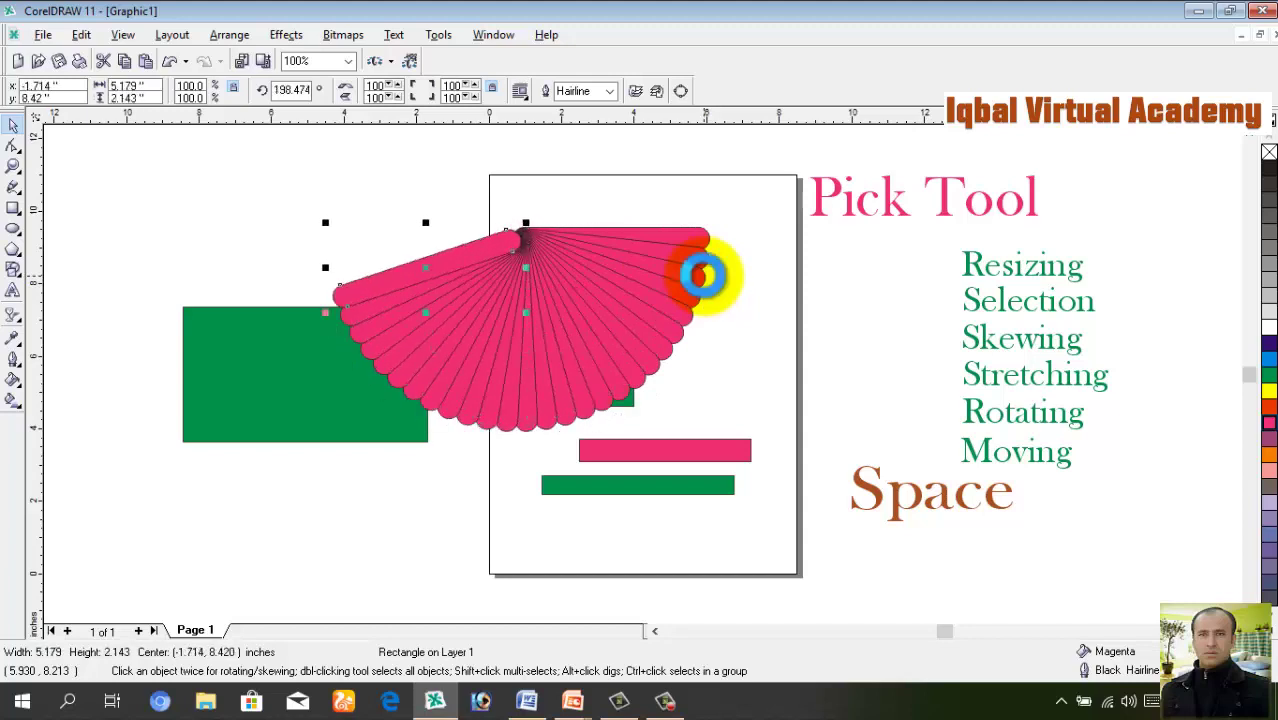
pyautogui.hotkey('ctrl', 'r')
pyautogui.hotkey('ctrl', 'r')
pyautogui.hotkey('ctrl', 'r')
pyautogui.hotkey('ctrl', 'r')
pyautogui.hotkey('ctrl', 'r')
pyautogui.hotkey('ctrl', 'r')
pyautogui.hotkey('ctrl', 'r')
pyautogui.hotkey('ctrl', 'r')
pyautogui.hotkey('ctrl', 'r')
pyautogui.hotkey('ctrl', 'r')
pyautogui.hotkey('ctrl', 'r')
pyautogui.hotkey('ctrl', 'r')
pyautogui.hotkey('ctrl', 'r')
pyautogui.hotkey('ctrl', 'r')
pyautogui.hotkey('ctrl', 'r')
pyautogui.hotkey('ctrl', 'r')
pyautogui.hotkey('ctrl', 'r')
pyautogui.hotkey('ctrl', 'r')
pyautogui.hotkey('ctrl', 'r')
pyautogui.hotkey('ctrl', 'r')
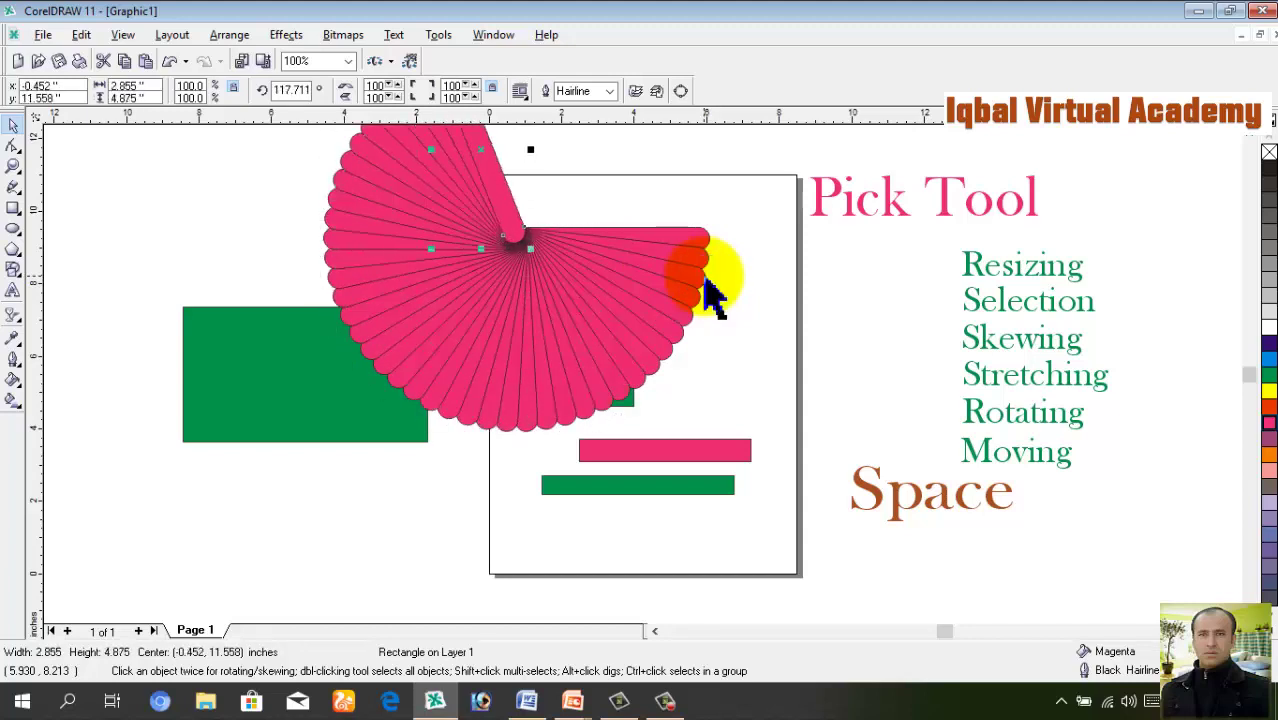
pyautogui.hotkey('ctrl', 'r')
pyautogui.hotkey('ctrl', 'r')
pyautogui.hotkey('ctrl', 'r')
pyautogui.hotkey('ctrl', 'r')
pyautogui.hotkey('ctrl', 'r')
pyautogui.hotkey('ctrl', 'r')
pyautogui.hotkey('ctrl', 'r')
pyautogui.hotkey('ctrl', 'r')
pyautogui.hotkey('ctrl', 'r')
pyautogui.hotkey('ctrl', 'r')
pyautogui.hotkey('ctrl', 'r')
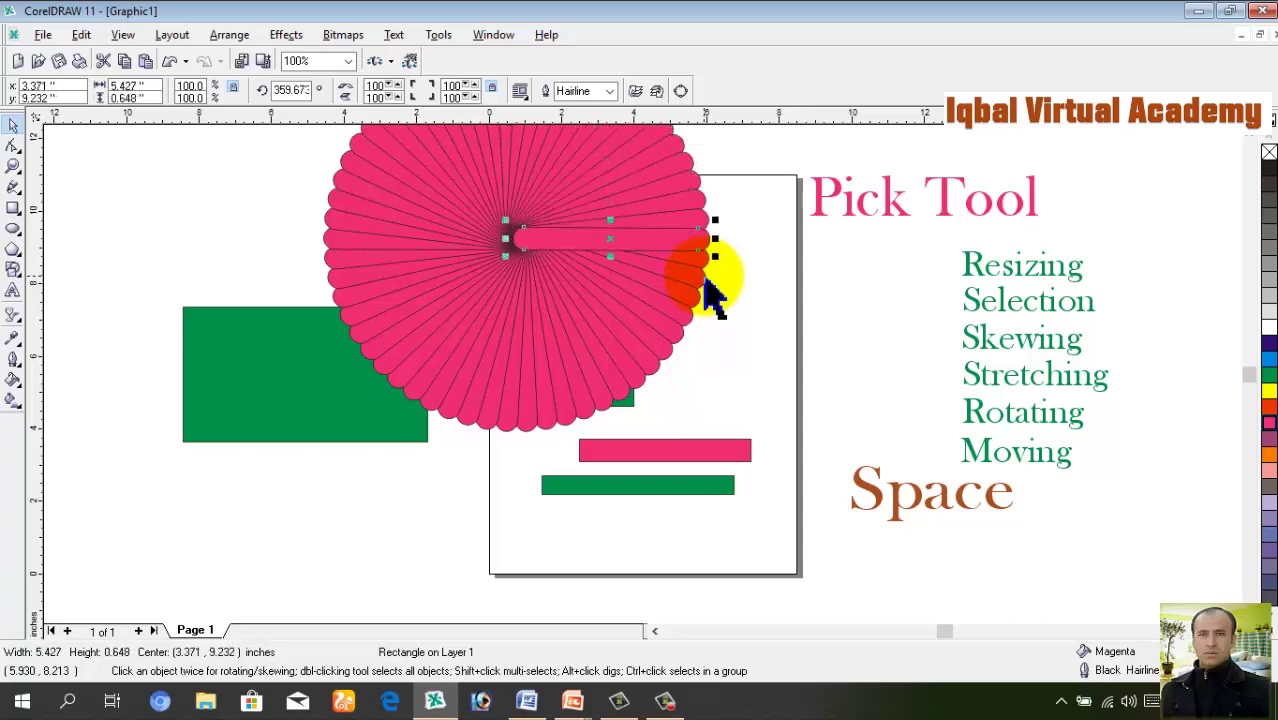
# Undo all the rotated copies so only the original rounded pink bar remains, and clear the selection
pyautogui.hotkey('ctrl', 'z')
pyautogui.hotkey('ctrl', 'z')
pyautogui.hotkey('ctrl', 'z')
pyautogui.hotkey('ctrl', 'z')
pyautogui.hotkey('ctrl', 'z')
pyautogui.hotkey('ctrl', 'z')
pyautogui.hotkey('ctrl', 'z')
pyautogui.hotkey('ctrl', 'z')
pyautogui.hotkey('ctrl', 'z')
pyautogui.hotkey('ctrl', 'z')
pyautogui.hotkey('ctrl', 'z')
pyautogui.hotkey('ctrl', 'z')
pyautogui.hotkey('ctrl', 'z')
pyautogui.hotkey('ctrl', 'z')
pyautogui.hotkey('ctrl', 'z')
pyautogui.hotkey('ctrl', 'z')
pyautogui.hotkey('ctrl', 'z')
pyautogui.hotkey('ctrl', 'z')
pyautogui.hotkey('ctrl', 'z')
pyautogui.hotkey('ctrl', 'z')
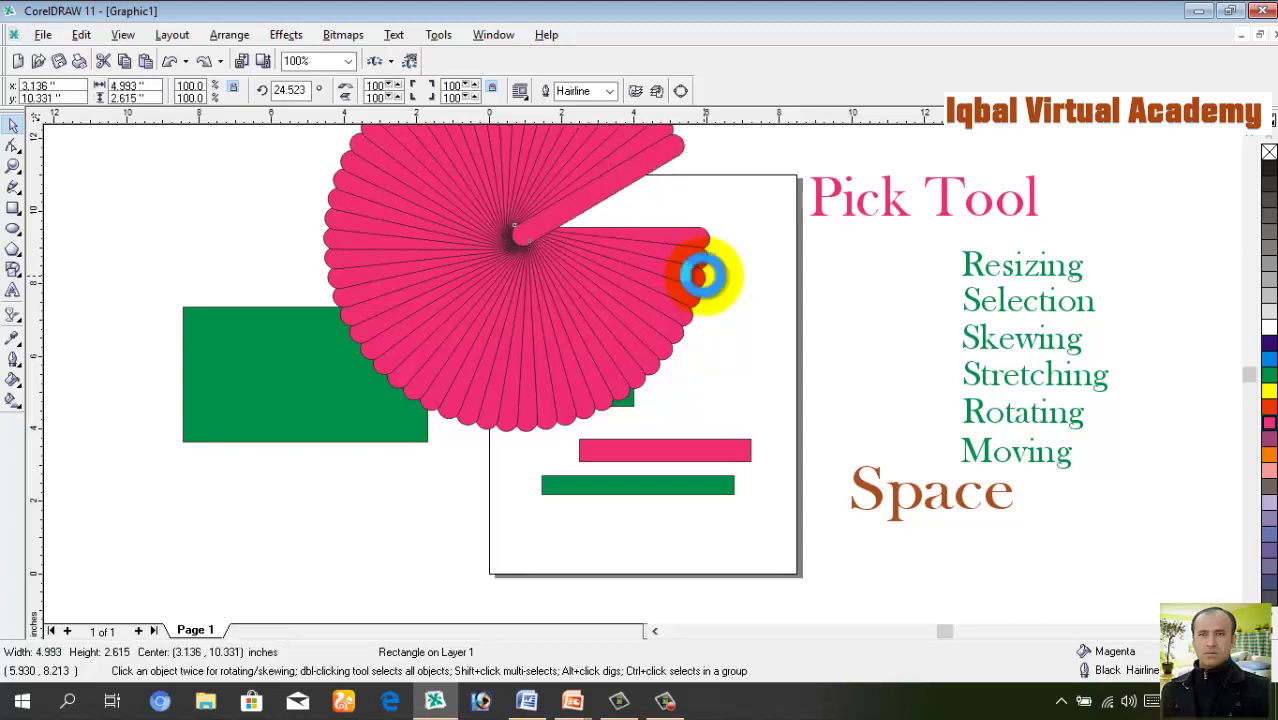
pyautogui.hotkey('ctrl', 'z')
pyautogui.hotkey('ctrl', 'z')
pyautogui.hotkey('ctrl', 'z')
pyautogui.hotkey('ctrl', 'z')
pyautogui.hotkey('ctrl', 'z')
pyautogui.hotkey('ctrl', 'z')
pyautogui.hotkey('ctrl', 'z')
pyautogui.hotkey('ctrl', 'z')
pyautogui.hotkey('ctrl', 'z')
pyautogui.hotkey('ctrl', 'z')
pyautogui.hotkey('ctrl', 'z')
pyautogui.hotkey('ctrl', 'z')
pyautogui.hotkey('ctrl', 'z')
pyautogui.hotkey('ctrl', 'z')
pyautogui.hotkey('ctrl', 'z')
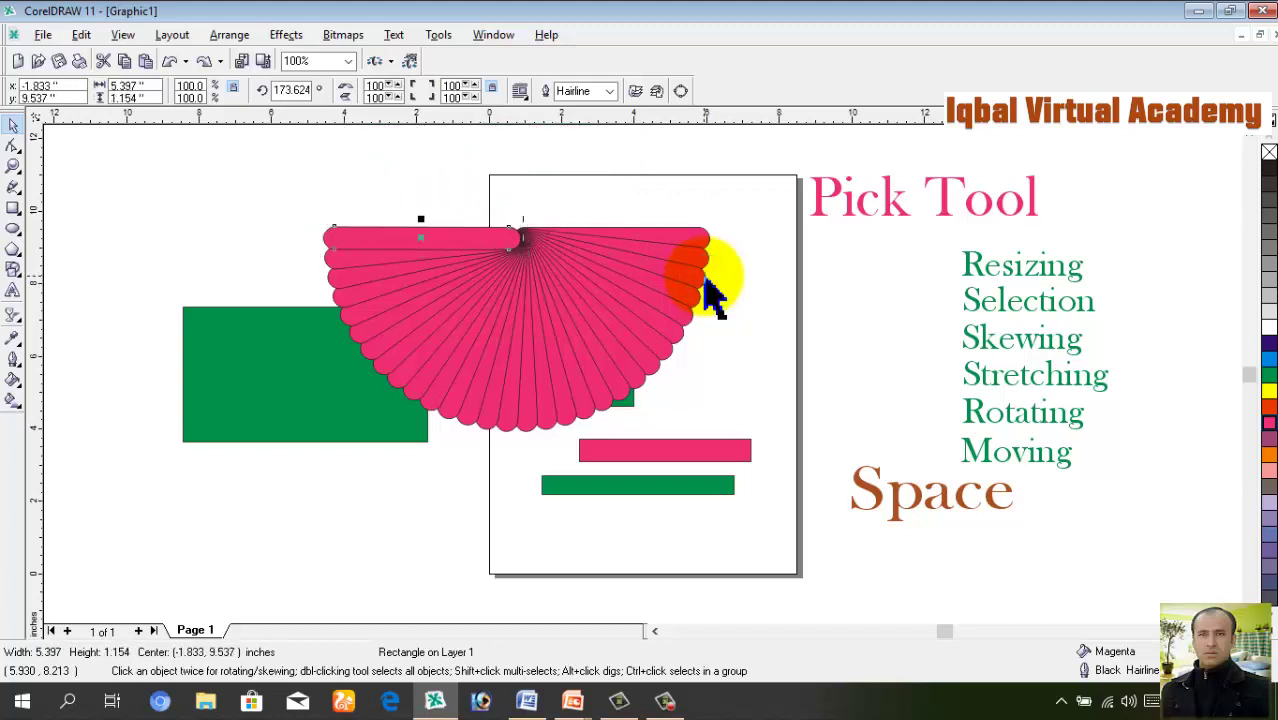
pyautogui.hotkey('ctrl', 'z')
pyautogui.hotkey('ctrl', 'z')
pyautogui.hotkey('ctrl', 'z')
pyautogui.hotkey('ctrl', 'z')
pyautogui.hotkey('ctrl', 'z')
pyautogui.hotkey('ctrl', 'z')
pyautogui.hotkey('ctrl', 'z')
pyautogui.hotkey('ctrl', 'z')
pyautogui.hotkey('ctrl', 'z')
pyautogui.hotkey('ctrl', 'z')
pyautogui.hotkey('ctrl', 'z')
pyautogui.hotkey('ctrl', 'z')
pyautogui.hotkey('ctrl', 'z')
pyautogui.hotkey('ctrl', 'z')
pyautogui.hotkey('ctrl', 'z')
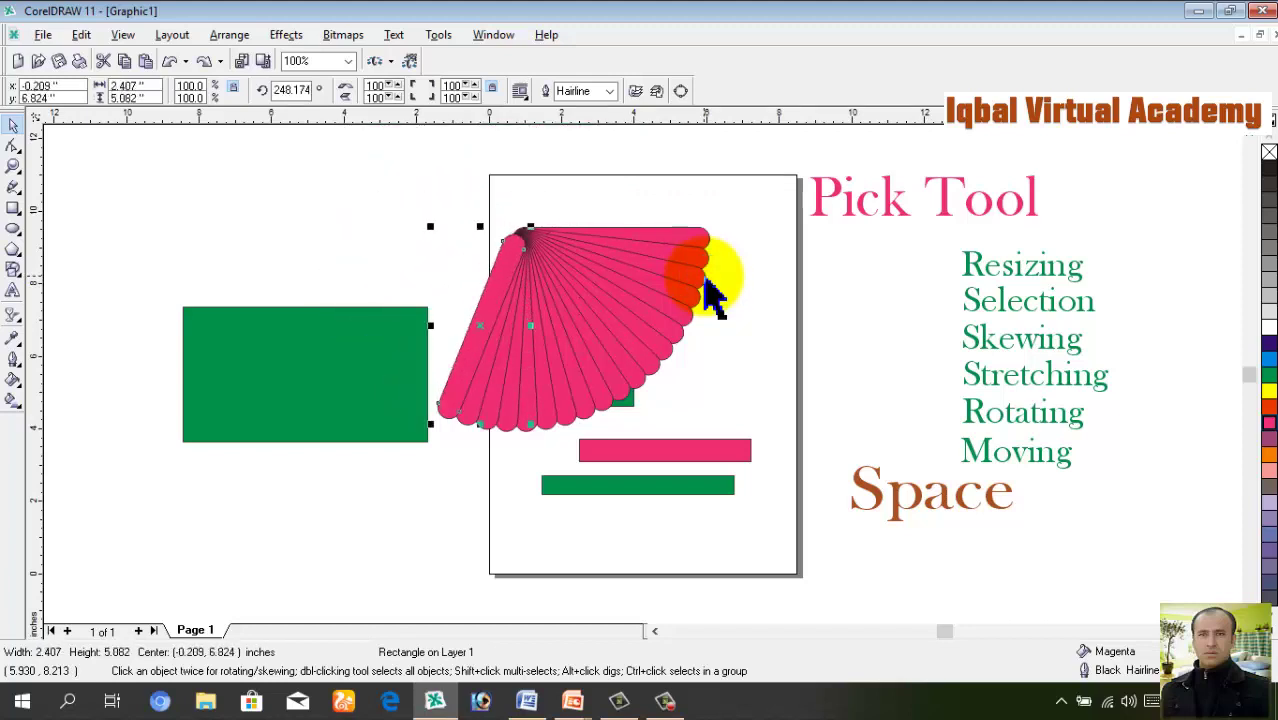
pyautogui.hotkey('ctrl', 'z')
pyautogui.hotkey('ctrl', 'z')
pyautogui.hotkey('ctrl', 'z')
pyautogui.hotkey('ctrl', 'z')
pyautogui.hotkey('ctrl', 'z')
pyautogui.hotkey('ctrl', 'z')
pyautogui.hotkey('ctrl', 'z')
pyautogui.hotkey('ctrl', 'z')
pyautogui.hotkey('ctrl', 'z')
pyautogui.hotkey('ctrl', 'z')
pyautogui.hotkey('ctrl', 'z')
pyautogui.hotkey('ctrl', 'z')
pyautogui.hotkey('ctrl', 'z')
pyautogui.hotkey('ctrl', 'z')
pyautogui.hotkey('ctrl', 'z')
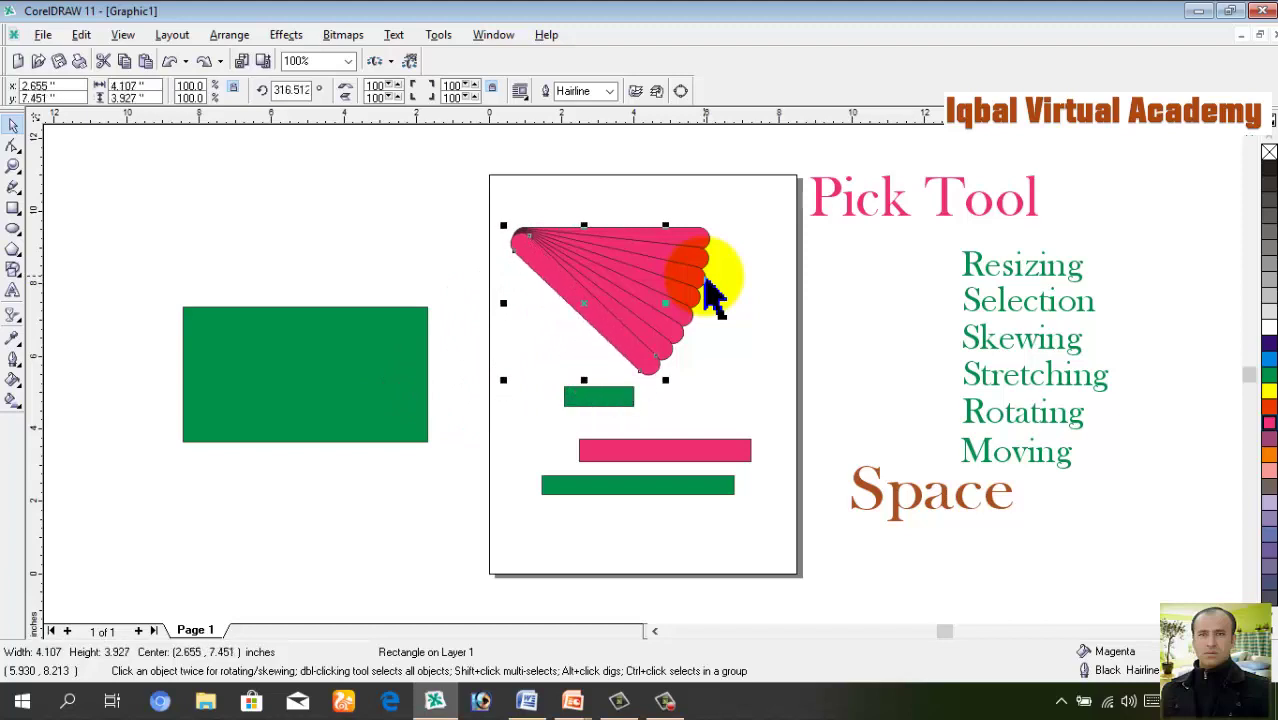
pyautogui.hotkey('ctrl', 'z')
pyautogui.hotkey('ctrl', 'z')
pyautogui.hotkey('ctrl', 'z')
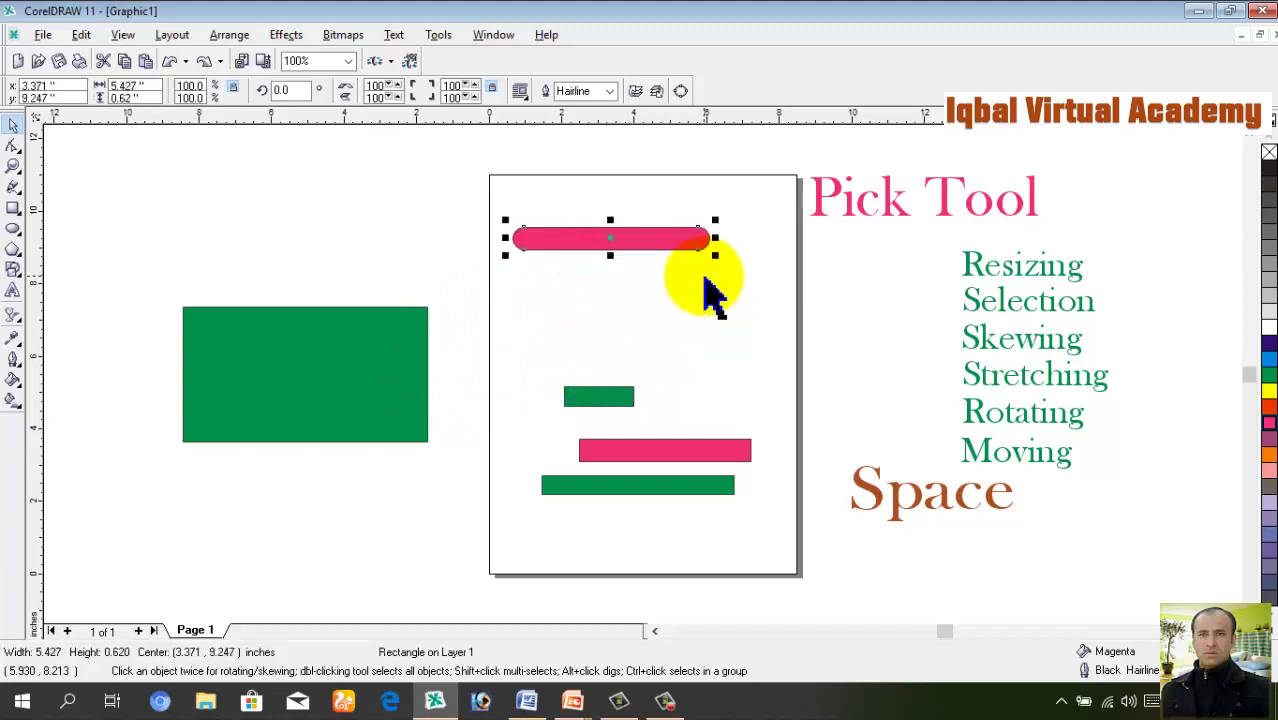
pyautogui.click(704, 358)
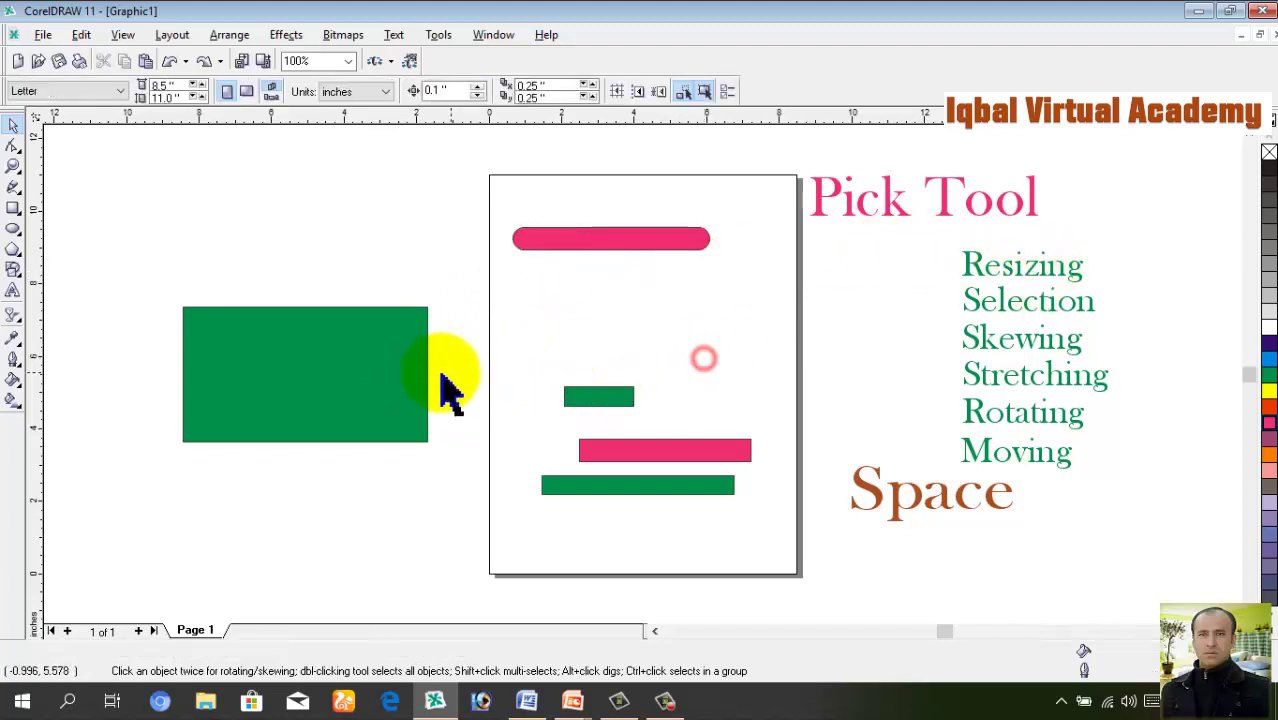
# Enlarge the large green rectangle from its corner to about 8.0 by 4.4 inches, and select the short green rectangle on the page
pyautogui.click(425, 372)
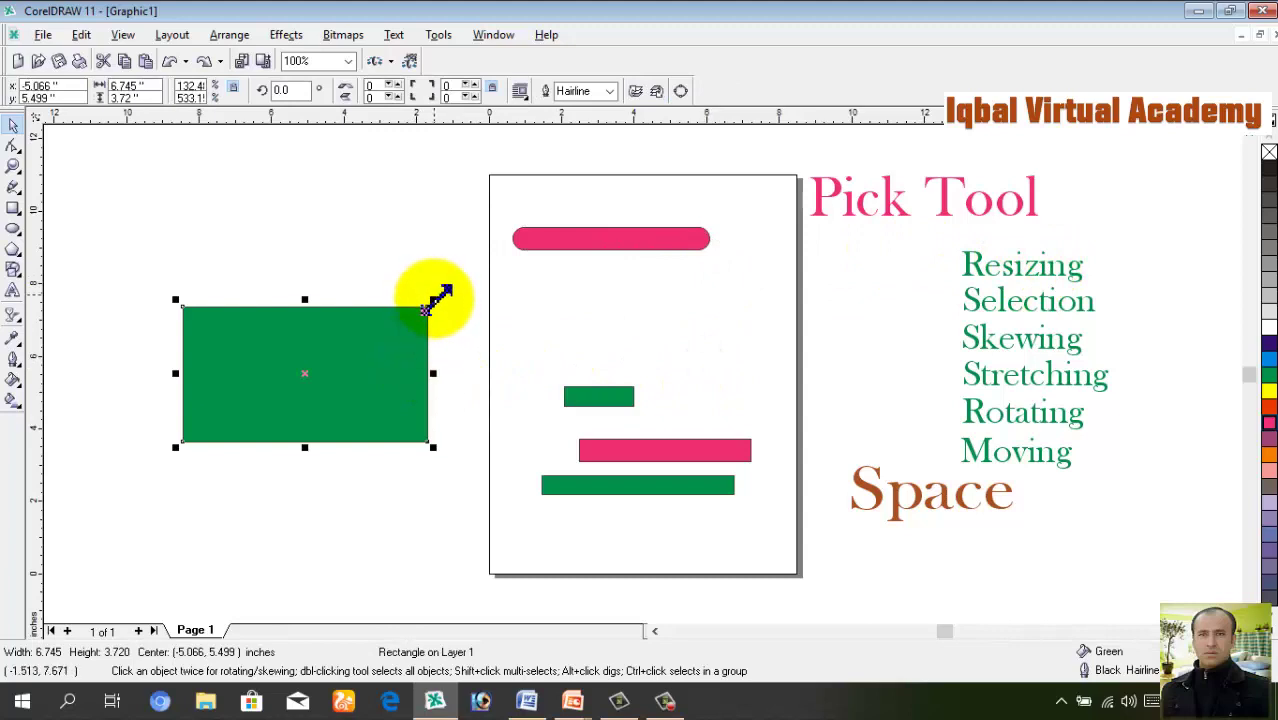
pyautogui.moveTo(436, 298); pyautogui.dragTo(480, 258)
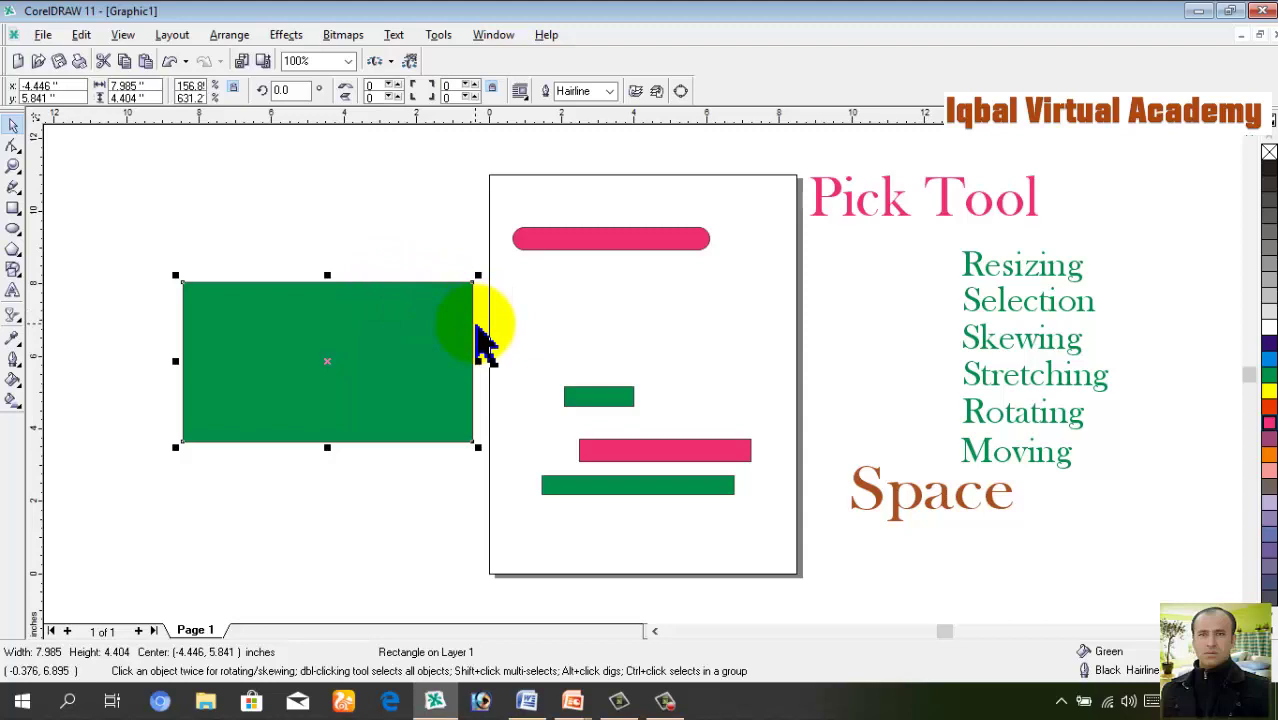
pyautogui.click(607, 395)
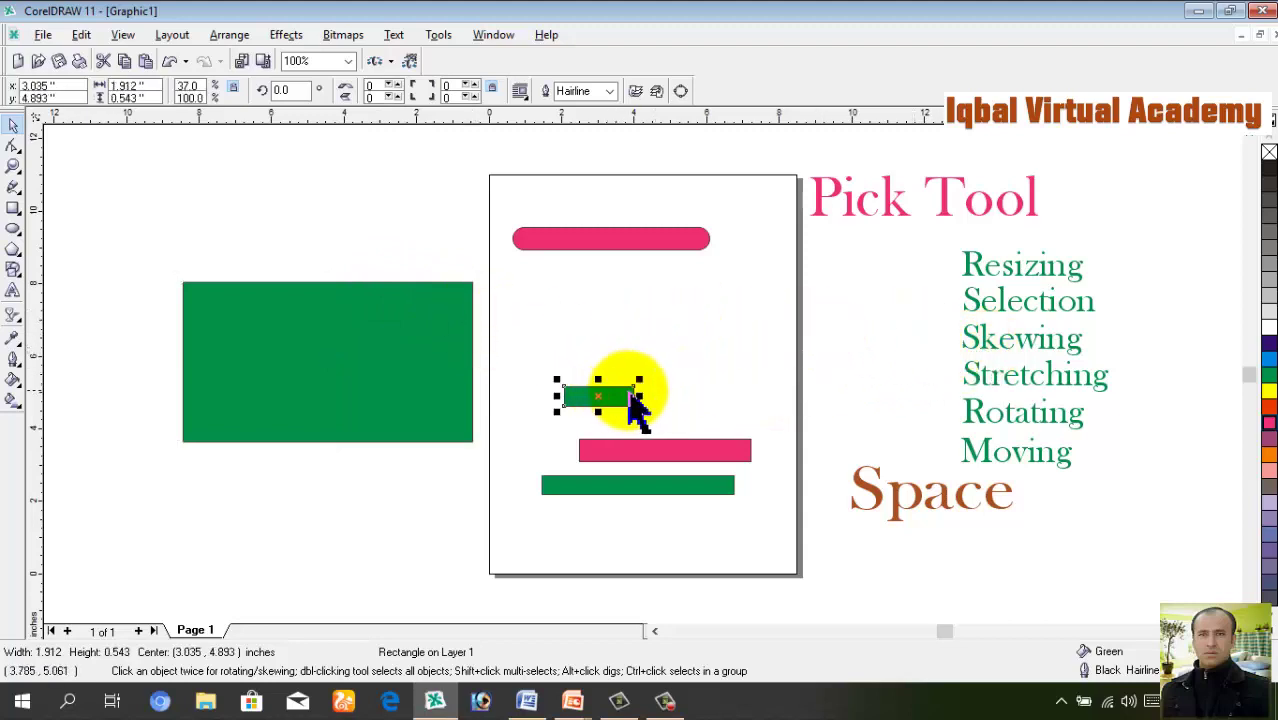
# Draw an ellipse about 2.0 by 1.9 inches below the rounded pink bar and fill it with cyan
pyautogui.click(13, 228)
pyautogui.moveTo(528, 279); pyautogui.dragTo(601, 348)
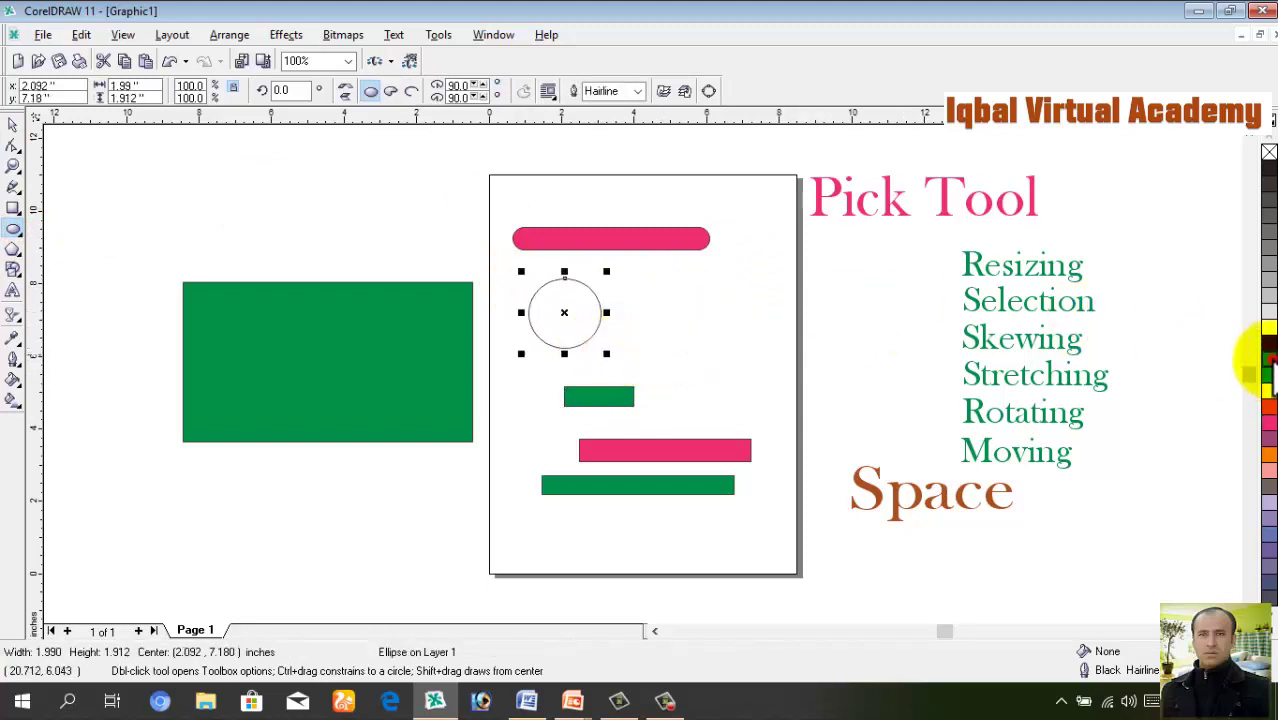
pyautogui.click(1268, 350)
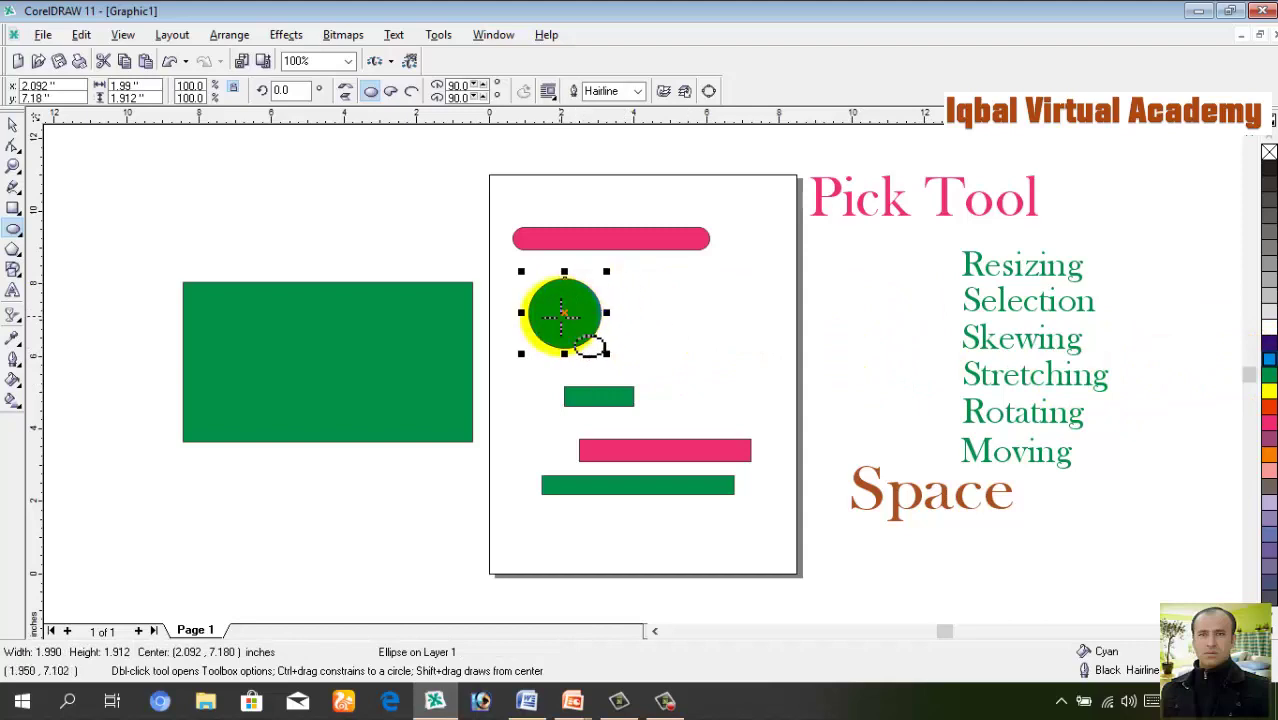
# Skew the cyan ellipse vertically by raising its right side until it is about 2.2 inches high overall
pyautogui.moveTo(565, 312); pyautogui.dragTo(623, 303)
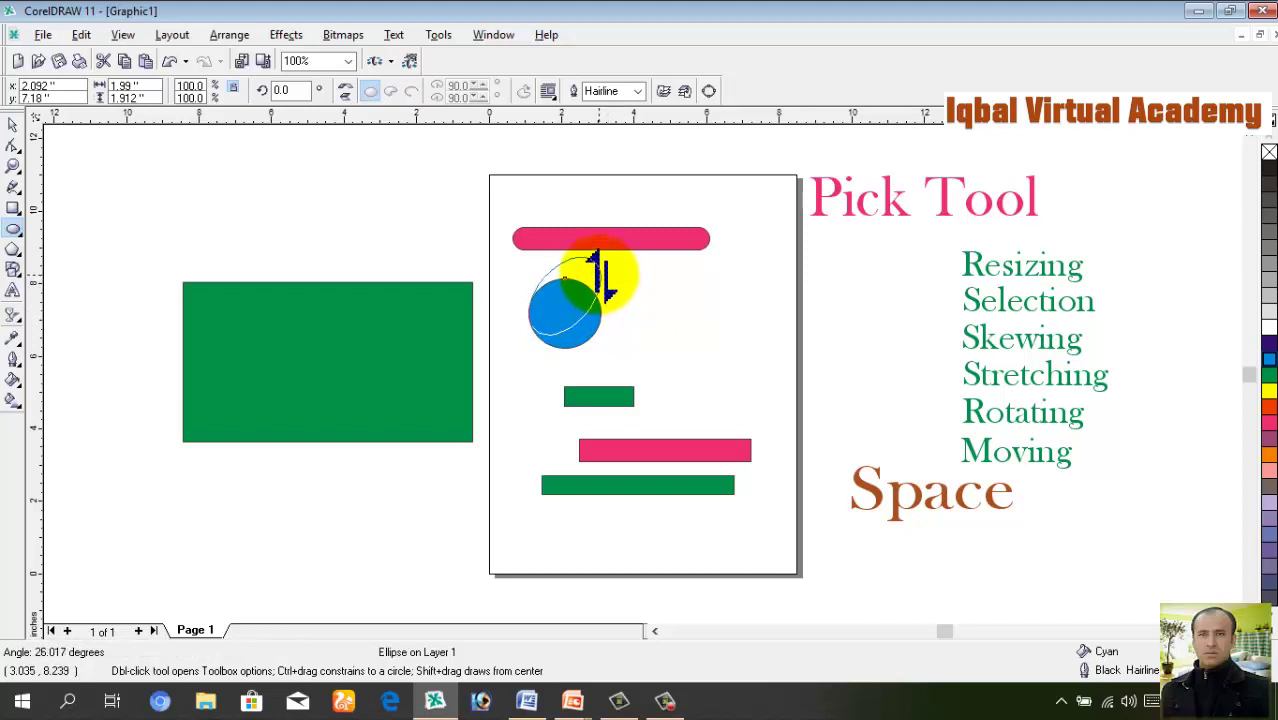
pyautogui.moveTo(598, 268); pyautogui.dragTo(600, 269)
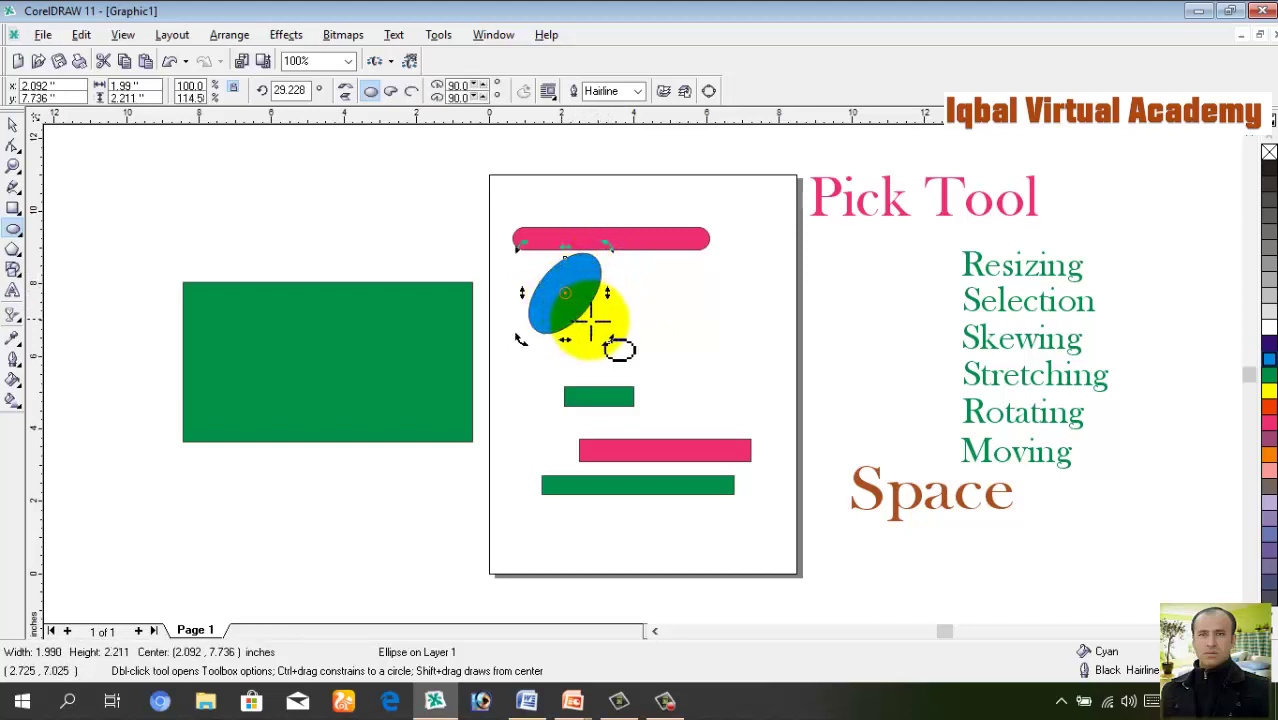
# With the Pick Tool, move the ellipse, both pink shapes and the two green bars off the page to its left
pyautogui.press('space')
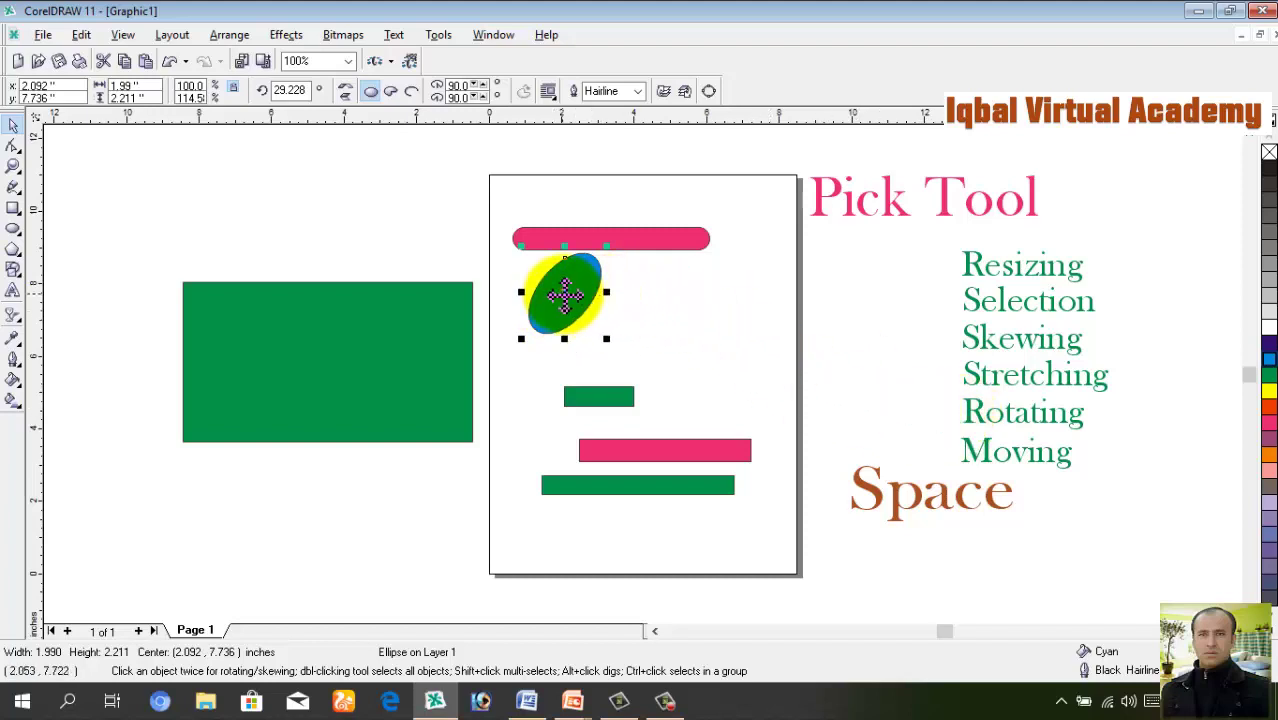
pyautogui.moveTo(565, 293); pyautogui.dragTo(371, 498)
pyautogui.moveTo(641, 462); pyautogui.dragTo(331, 210)
pyautogui.moveTo(571, 248); pyautogui.dragTo(316, 248)
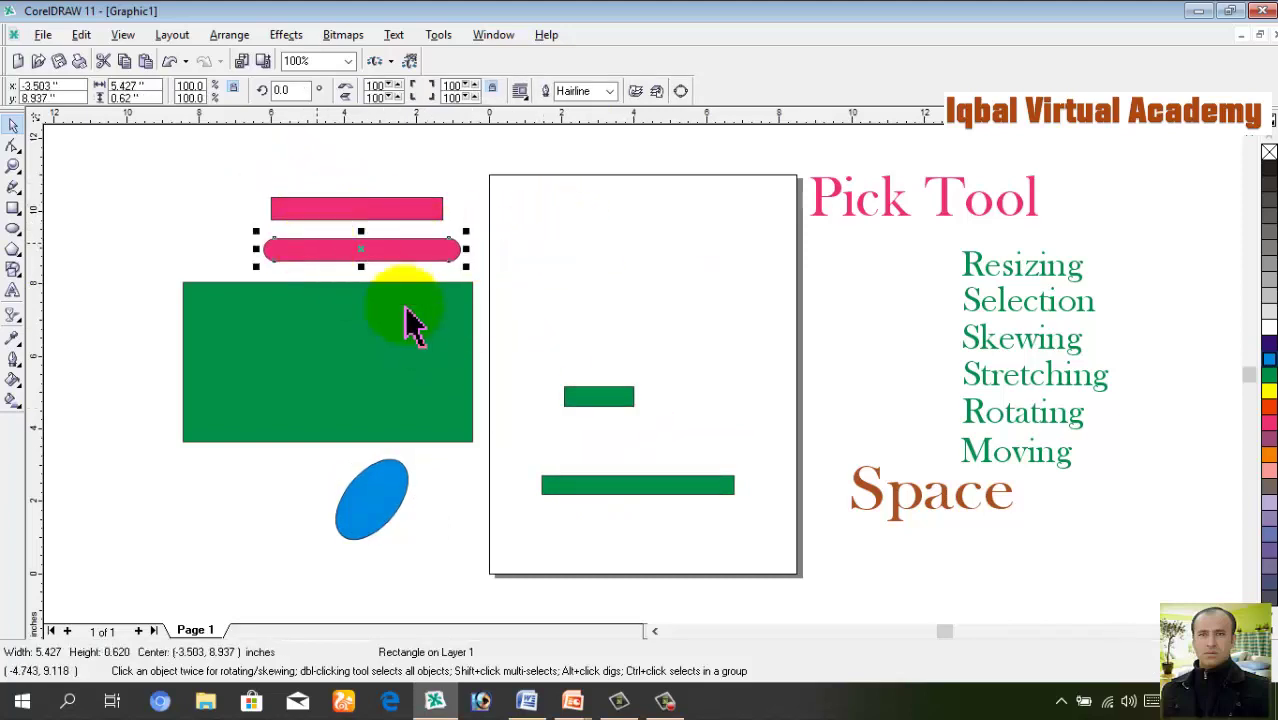
pyautogui.moveTo(598, 410); pyautogui.dragTo(359, 518)
pyautogui.moveTo(621, 445); pyautogui.dragTo(238, 450)
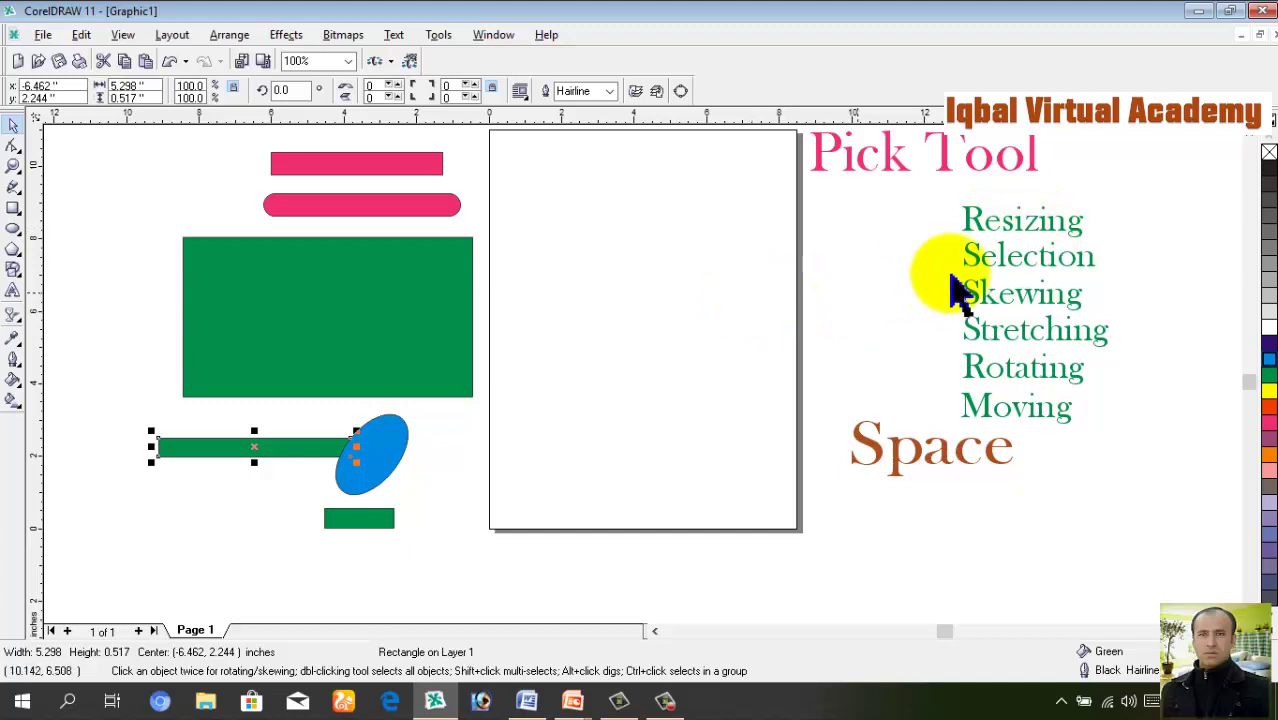
# Select the large green rectangle, the rounded pink bar and the large rectangle again one at a time, and clear the selection
pyautogui.click(390, 317)
pyautogui.click(394, 202)
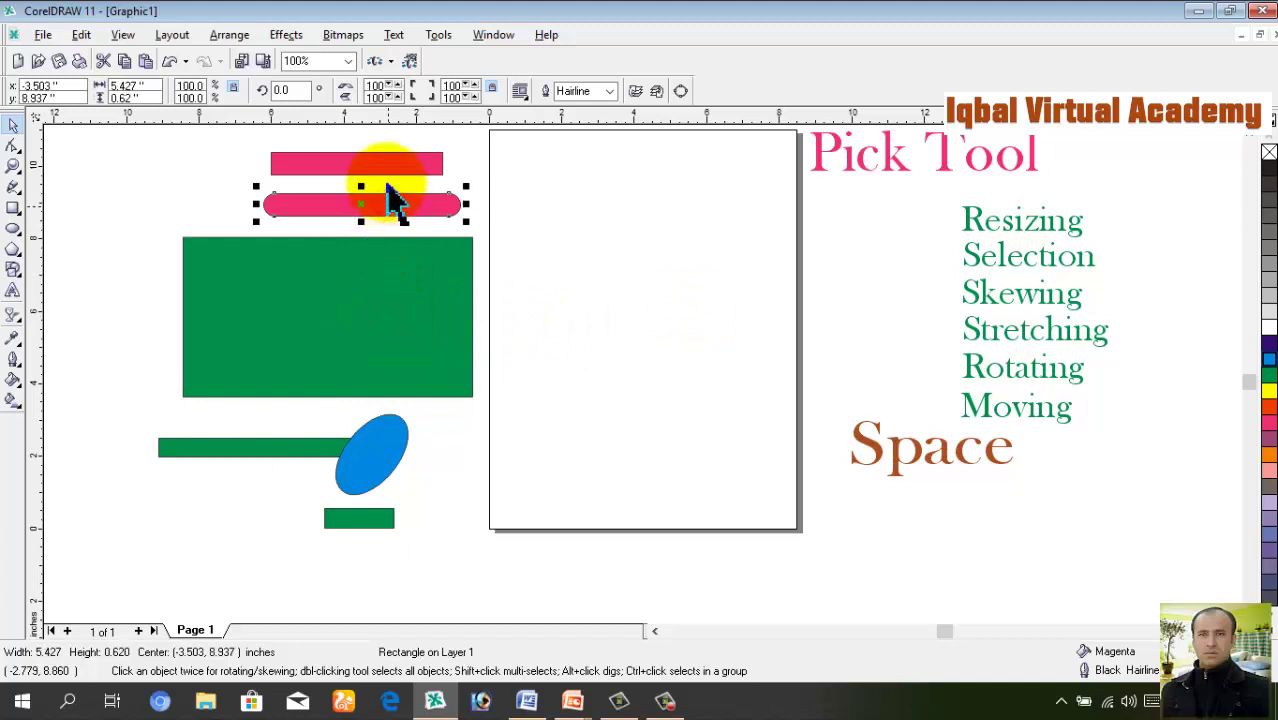
pyautogui.click(364, 284)
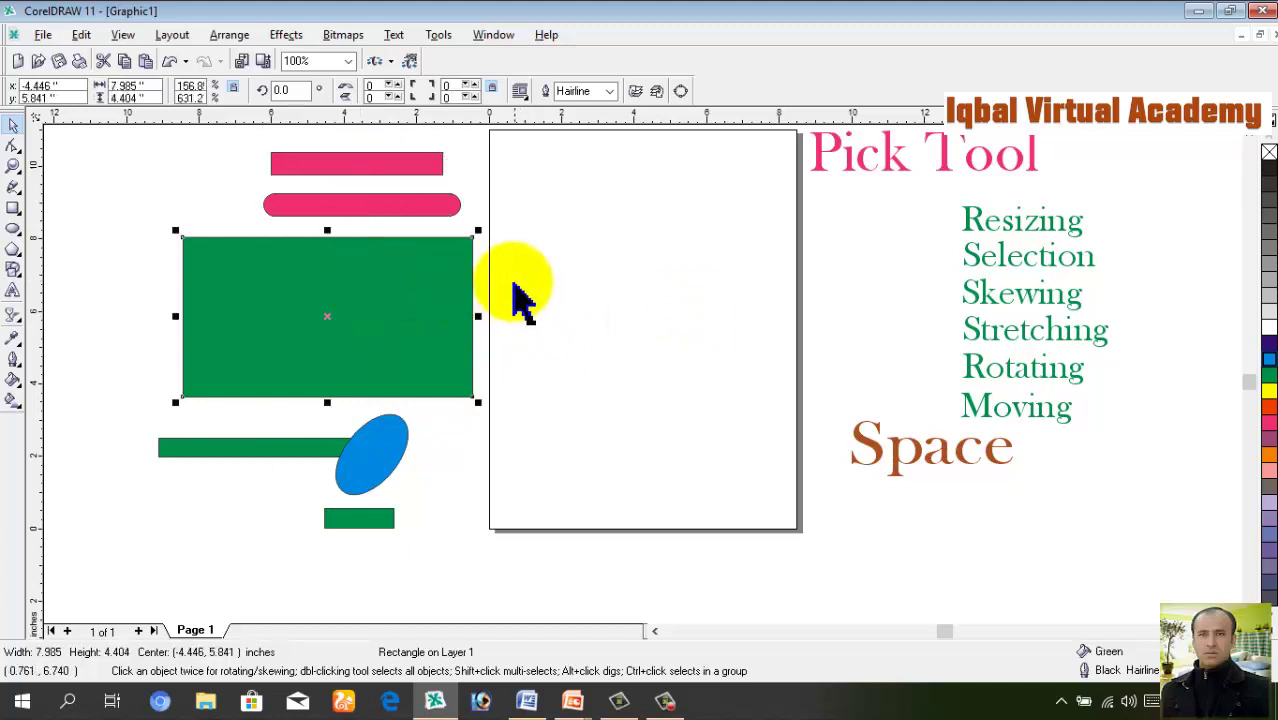
pyautogui.click(513, 286)
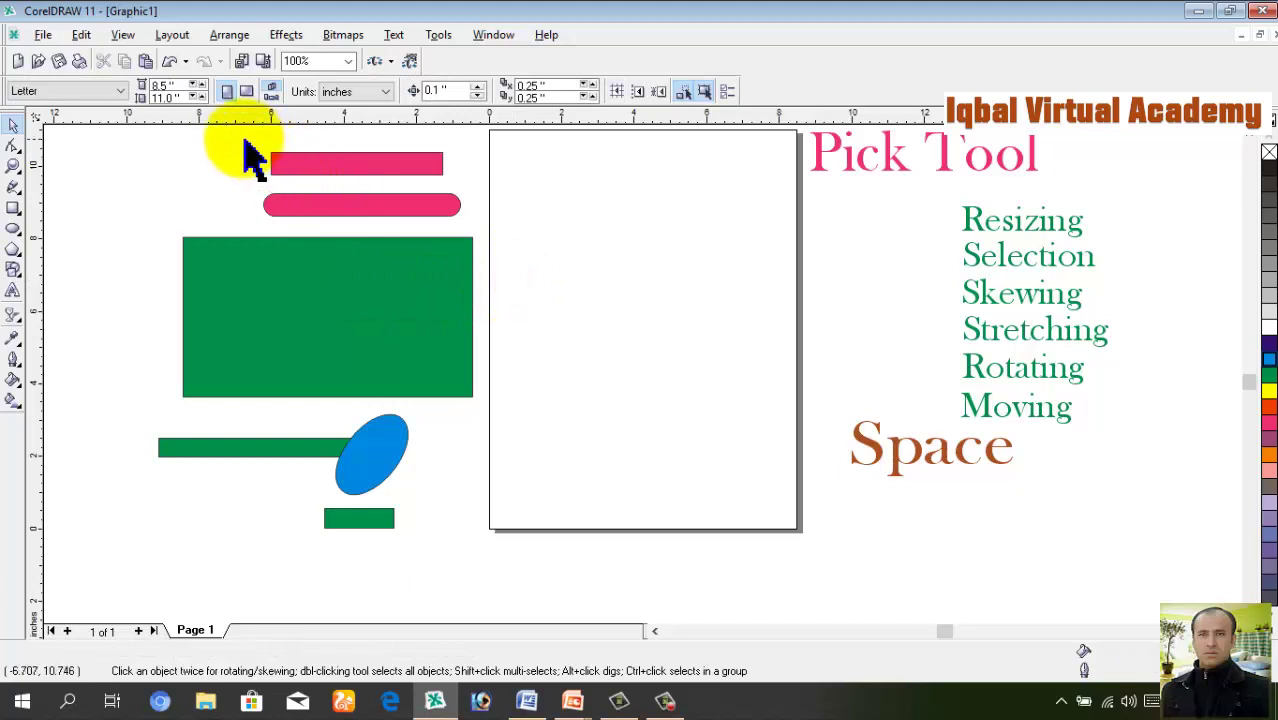
# Marquee-select the two pink shapes, the ellipse and the short green rectangle, move them onto the page, and undo the move
pyautogui.moveTo(242, 136); pyautogui.dragTo(508, 570)
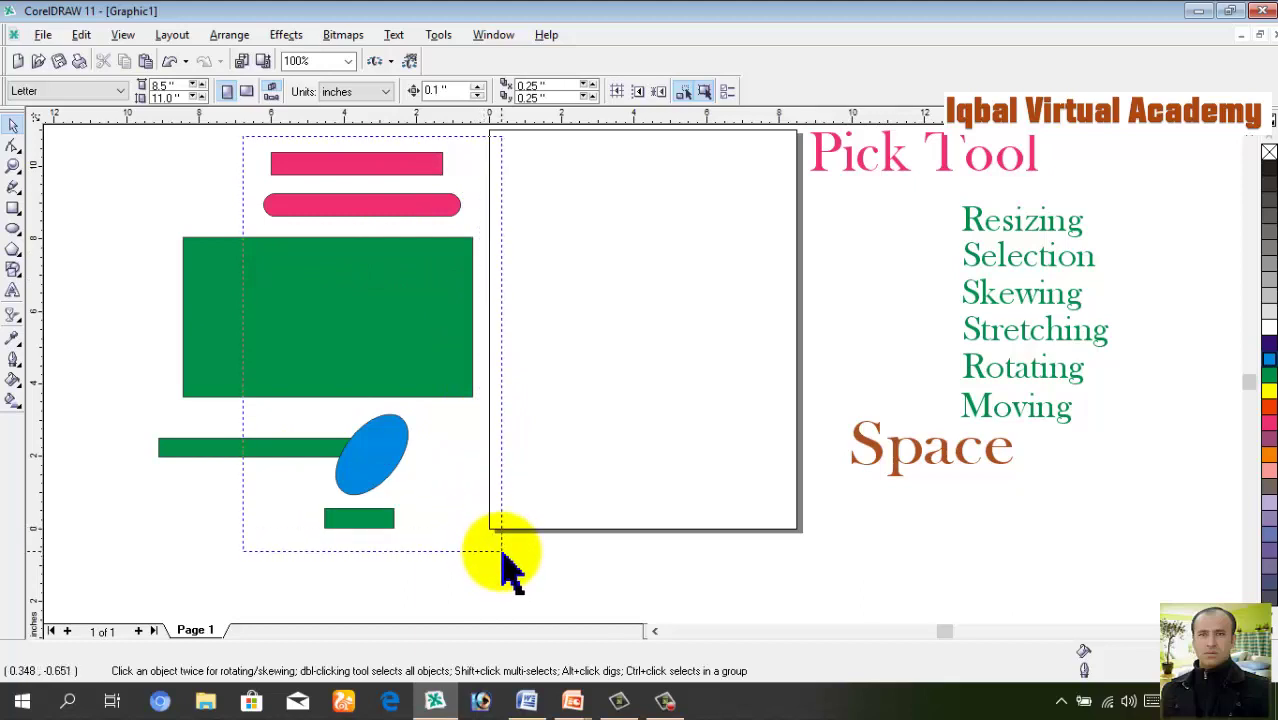
pyautogui.moveTo(508, 570); pyautogui.dragTo(505, 566)
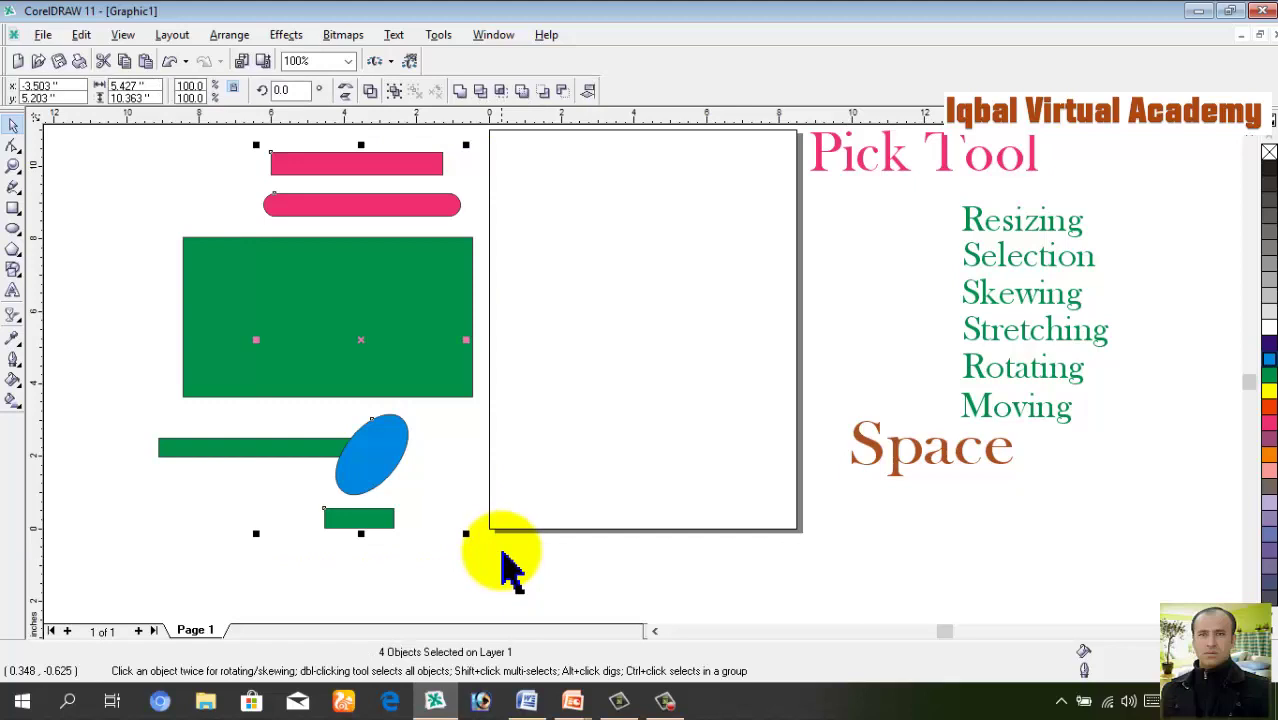
pyautogui.moveTo(360, 342); pyautogui.dragTo(616, 383)
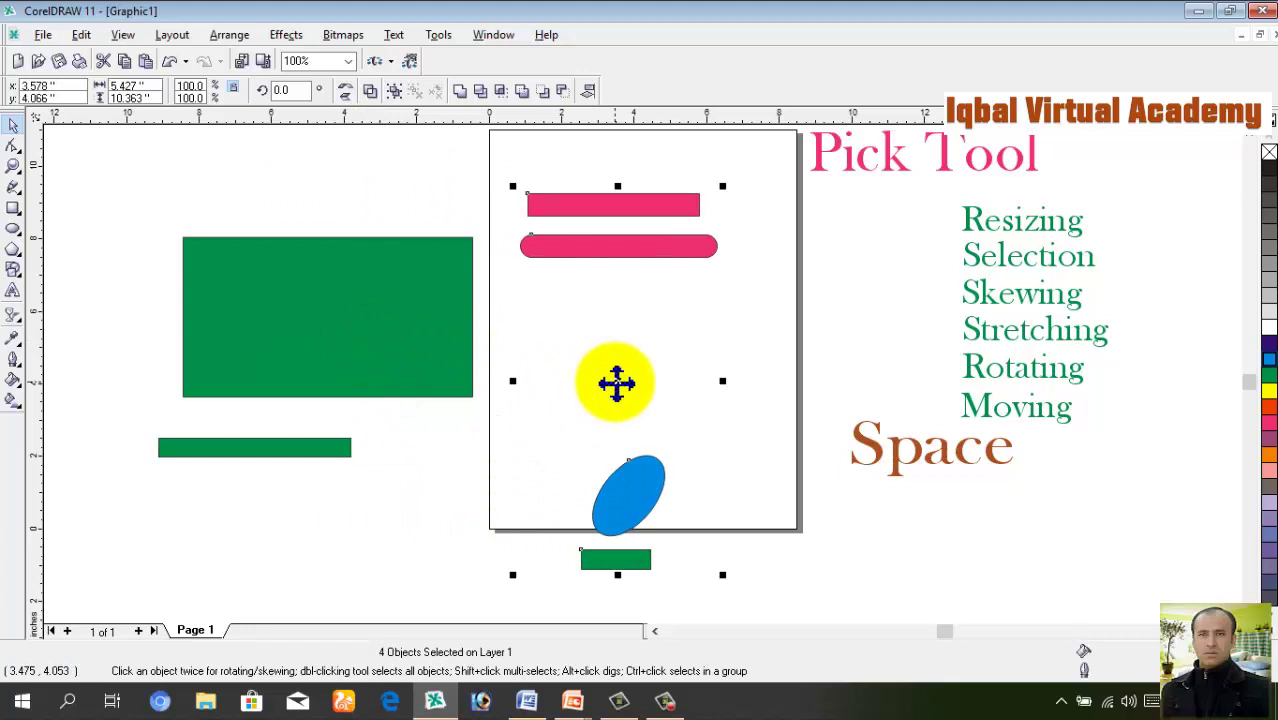
pyautogui.hotkey('ctrl', 'z')
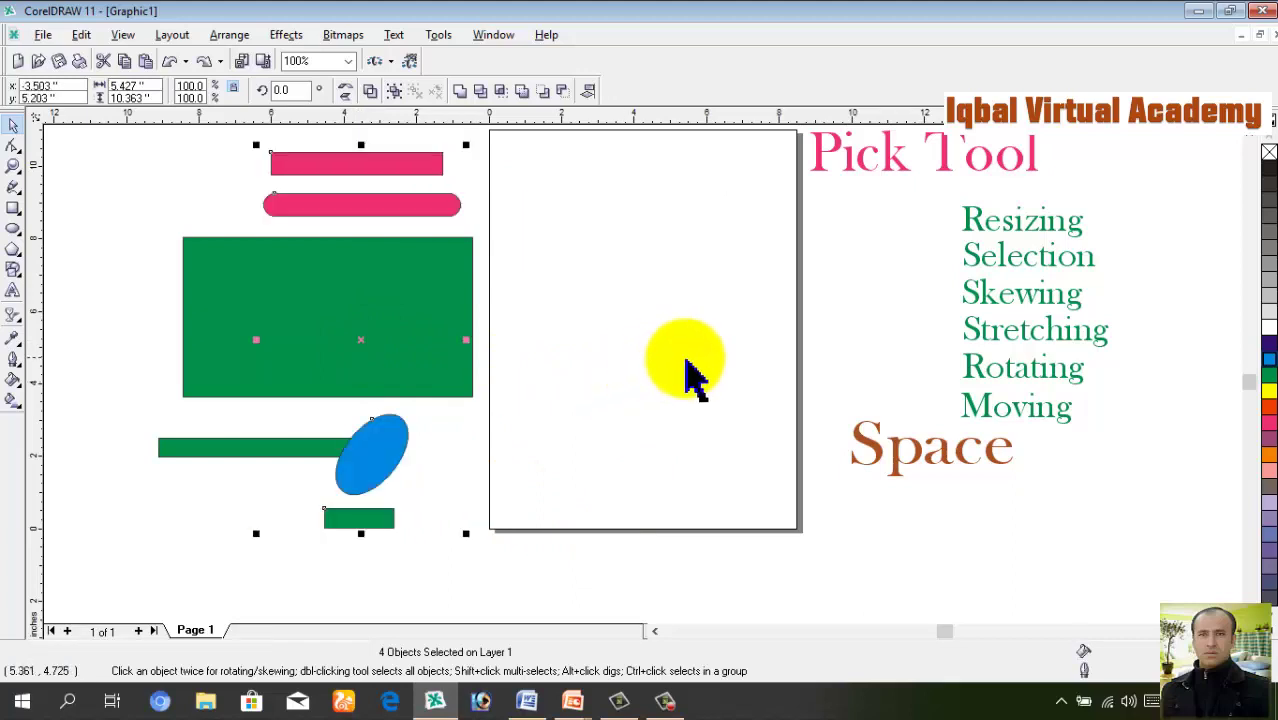
# Clear the group selection and move the cyan ellipse slightly right, clear of the long green bar
pyautogui.click(688, 362)
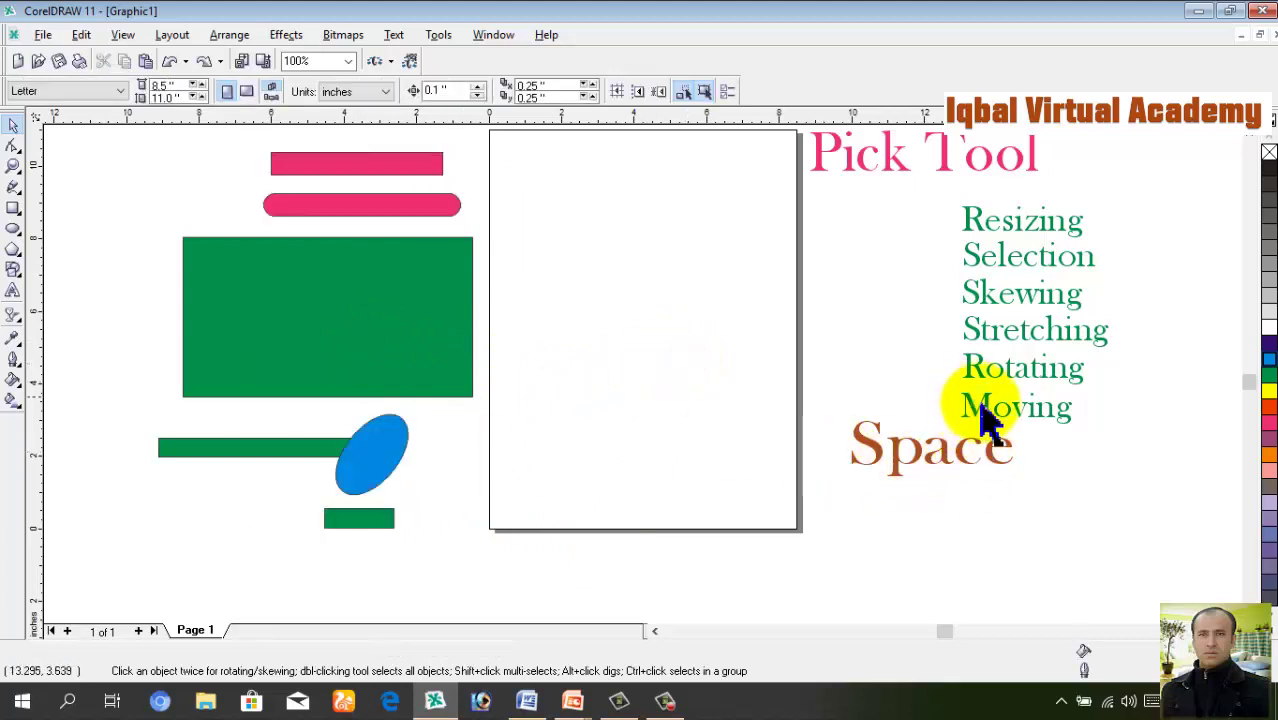
pyautogui.moveTo(417, 451)
pyautogui.mouseDown()
pyautogui.moveTo(600, 446)
pyautogui.moveTo(416, 455)
pyautogui.mouseUp()
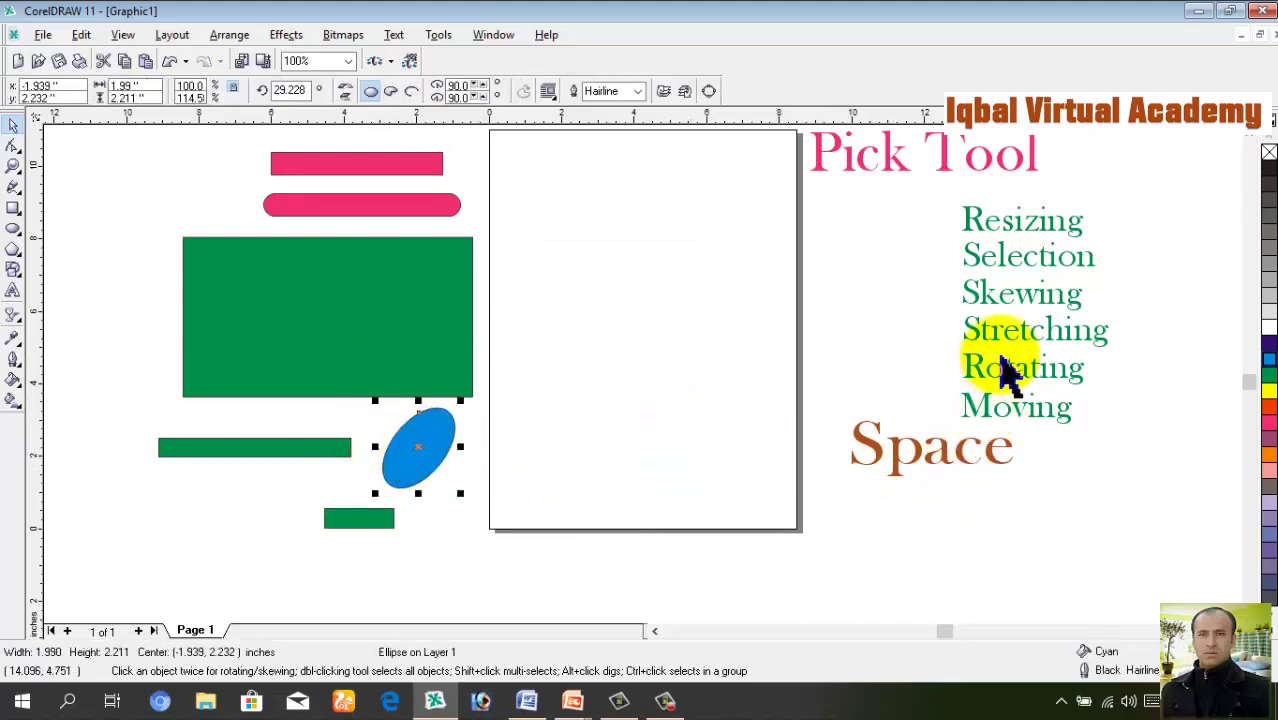
# Rotate the long horizontal green bar steeply clockwise so its upper end overlaps the large green rectangle
pyautogui.click(268, 449)
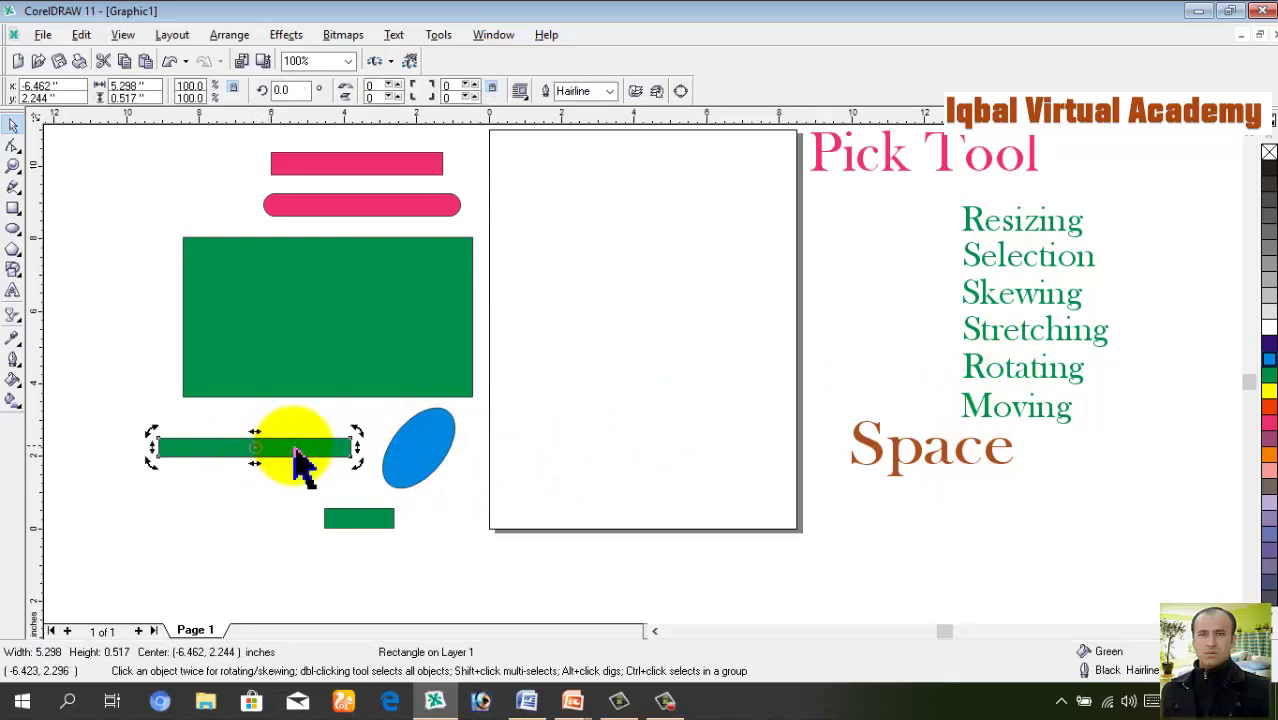
pyautogui.moveTo(359, 439); pyautogui.dragTo(310, 507)
# Move the cyan ellipse onto the page, enlarge it, and skew it vertically into a slim shape about 3.075 by 5.675 inches
pyautogui.moveTo(450, 440); pyautogui.dragTo(686, 259)
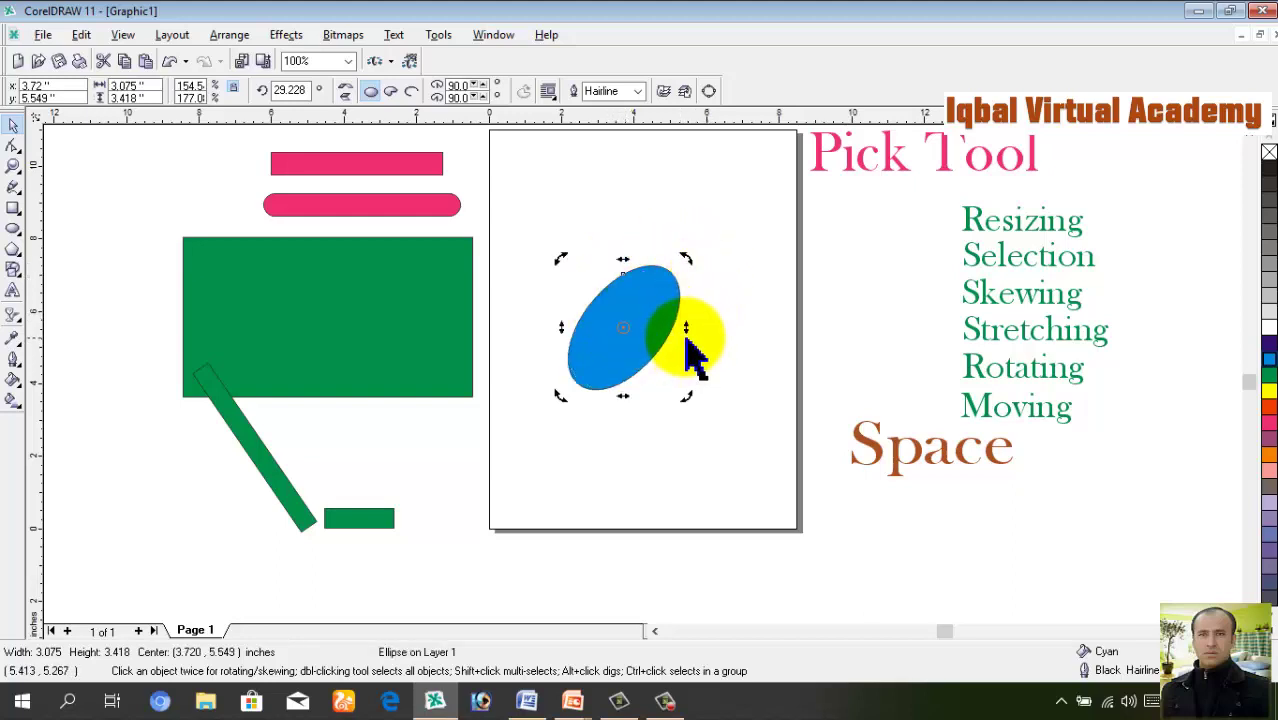
pyautogui.moveTo(689, 331); pyautogui.dragTo(673, 223)
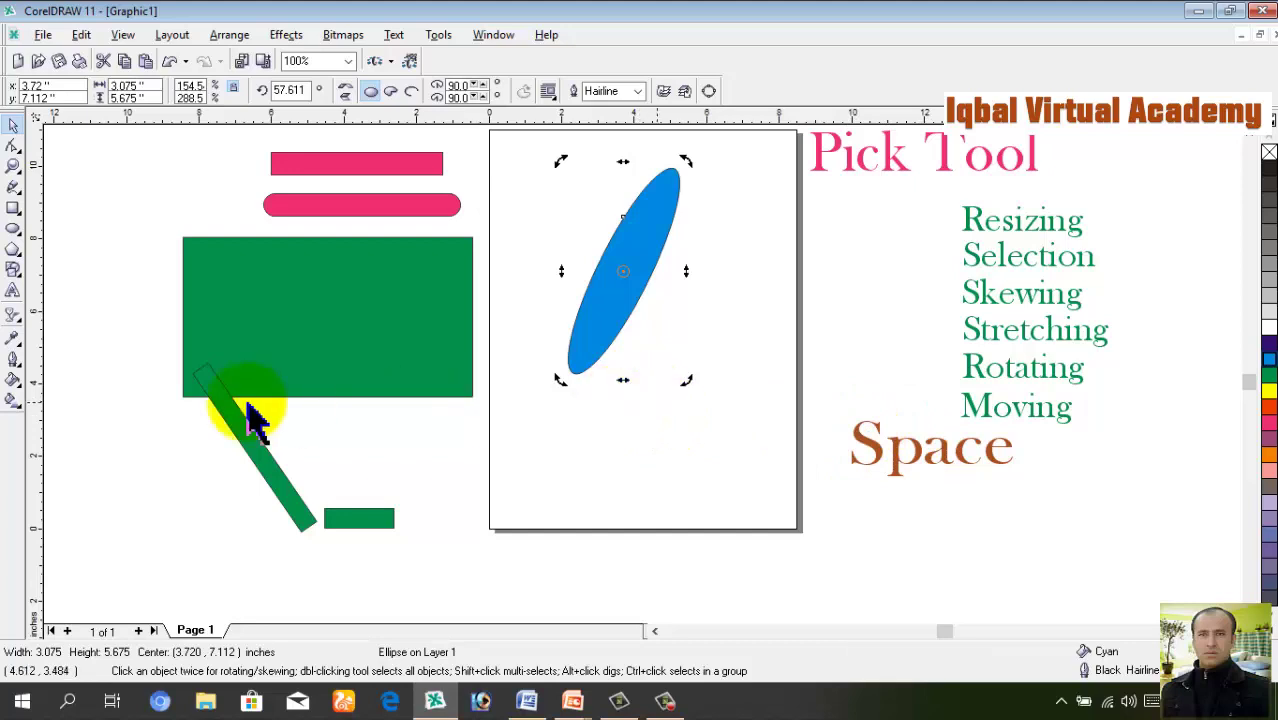
# Apply a linear transparency diagonally across the ellipse so its lower end fades, and return to the Pick Tool
pyautogui.click(12, 313)
pyautogui.moveTo(569, 173); pyautogui.dragTo(669, 355)
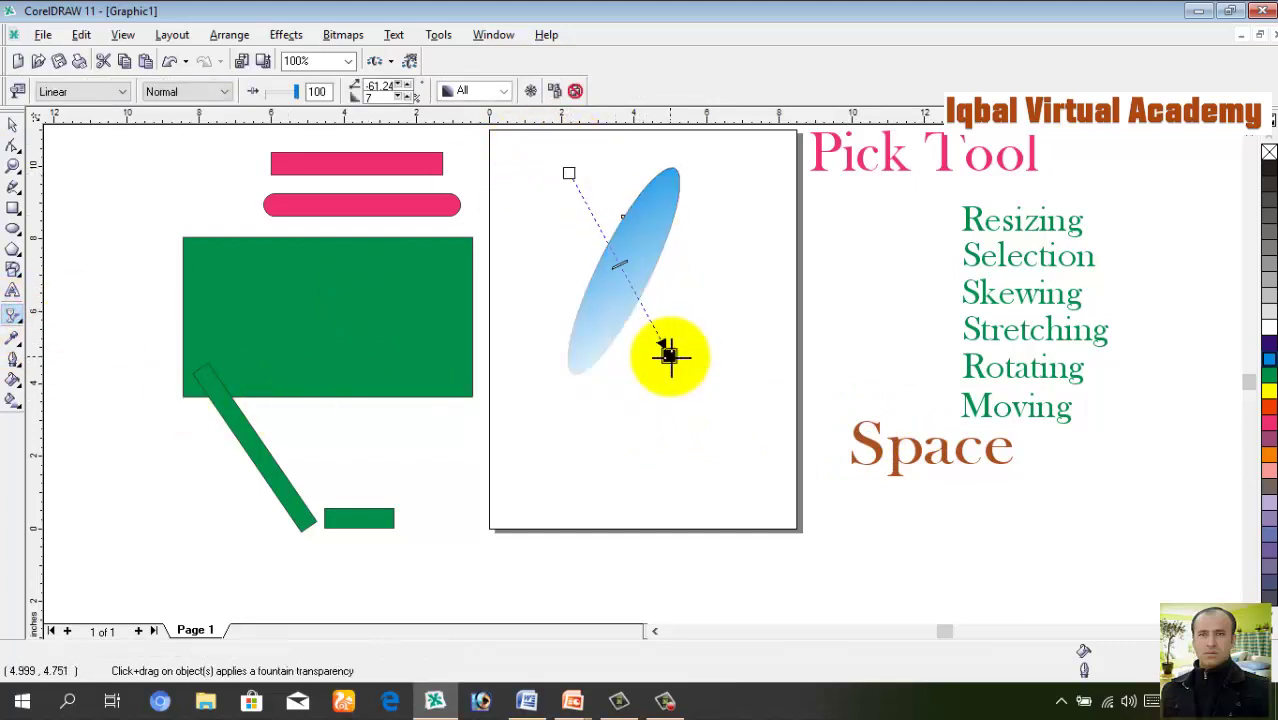
pyautogui.press('space')
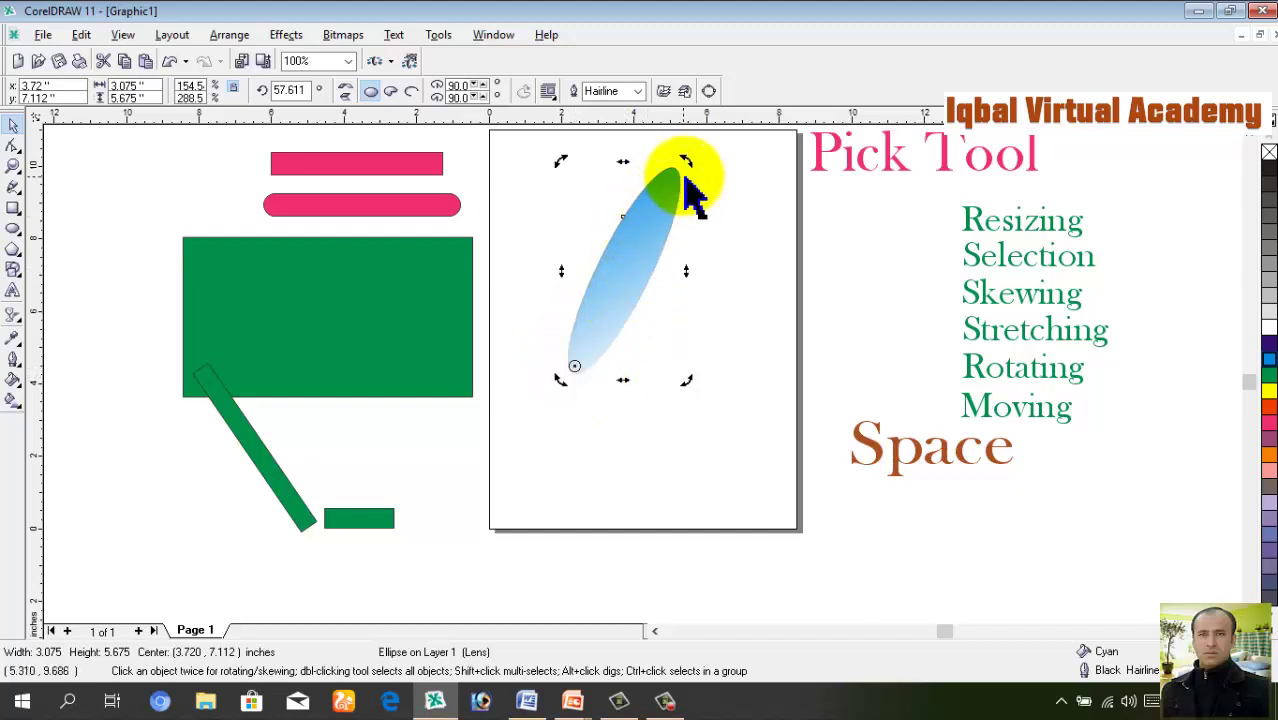
# Create a copy of the ellipse rotated about 9.5 degrees clockwise around its lower tip, and repeat the rotation to form a nearly full flower
pyautogui.moveTo(687, 170); pyautogui.dragTo(715, 196)
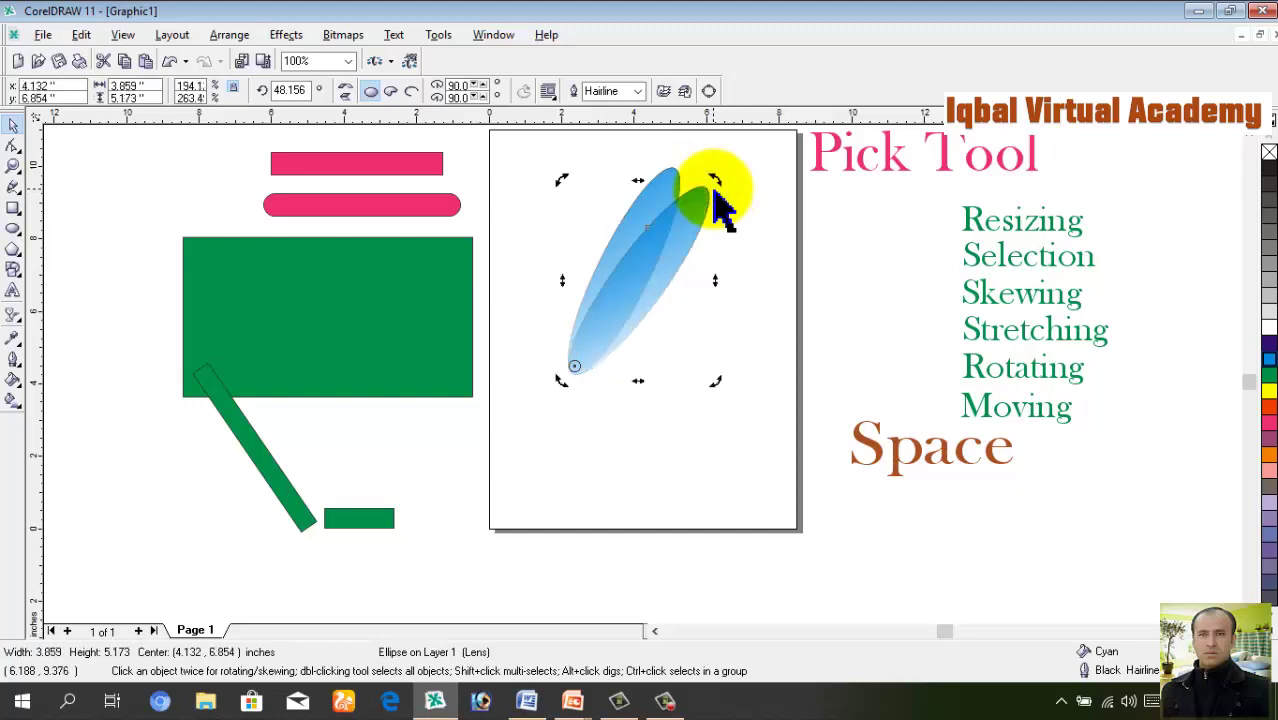
pyautogui.hotkey('ctrl', 'r')
pyautogui.hotkey('ctrl', 'r')
pyautogui.hotkey('ctrl', 'r')
pyautogui.hotkey('ctrl', 'r')
pyautogui.hotkey('ctrl', 'r')
pyautogui.hotkey('ctrl', 'r')
pyautogui.hotkey('ctrl', 'r')
pyautogui.hotkey('ctrl', 'r')
pyautogui.hotkey('ctrl', 'r')
pyautogui.hotkey('ctrl', 'r')
pyautogui.hotkey('ctrl', 'r')
pyautogui.hotkey('ctrl', 'r')
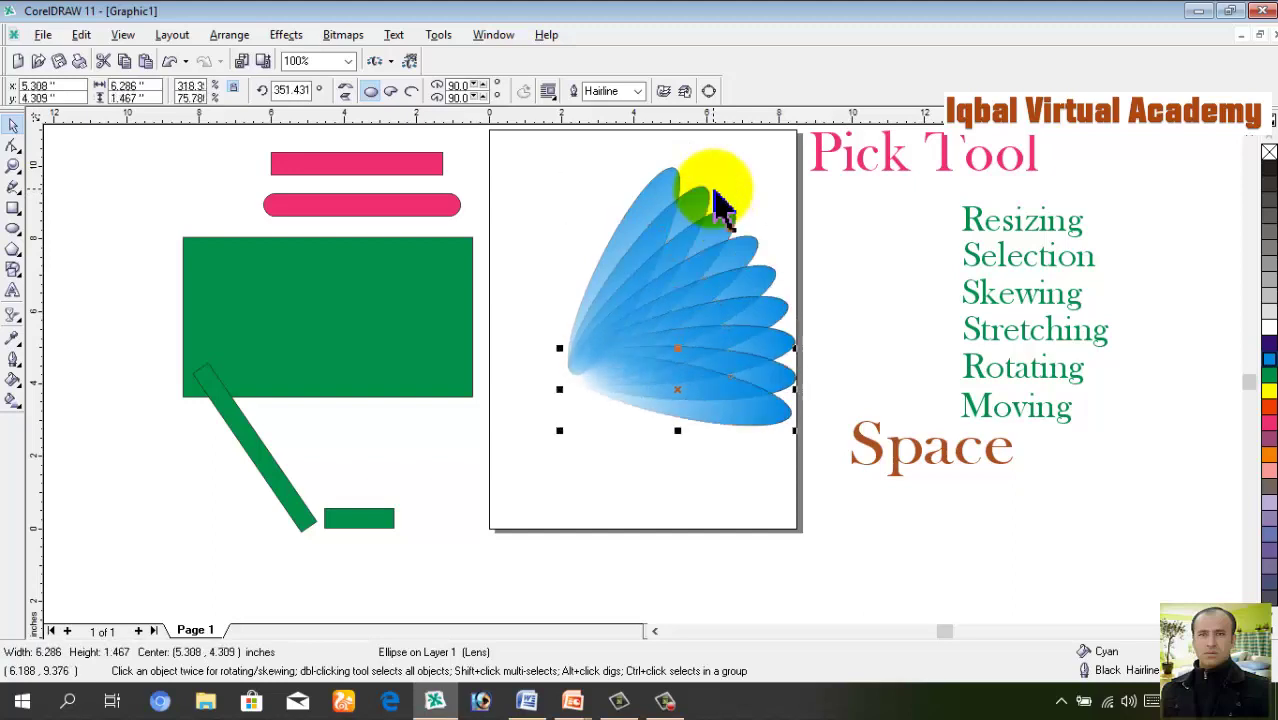
pyautogui.hotkey('ctrl', 'r')
pyautogui.hotkey('ctrl', 'r')
pyautogui.hotkey('ctrl', 'r')
pyautogui.hotkey('ctrl', 'r')
pyautogui.hotkey('ctrl', 'r')
pyautogui.hotkey('ctrl', 'r')
pyautogui.hotkey('ctrl', 'r')
pyautogui.hotkey('ctrl', 'r')
pyautogui.hotkey('ctrl', 'r')
pyautogui.hotkey('ctrl', 'r')
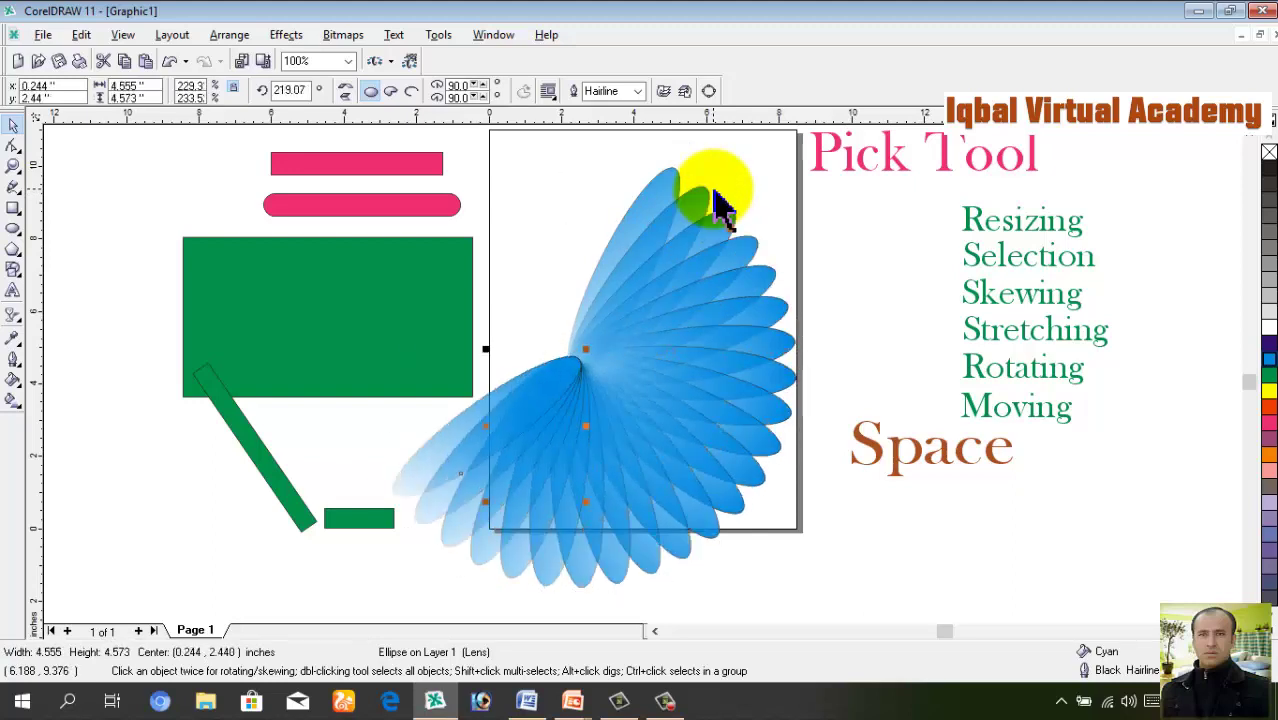
pyautogui.hotkey('ctrl', 'r')
pyautogui.hotkey('ctrl', 'r')
pyautogui.hotkey('ctrl', 'r')
pyautogui.hotkey('ctrl', 'r')
pyautogui.hotkey('ctrl', 'r')
pyautogui.hotkey('ctrl', 'r')
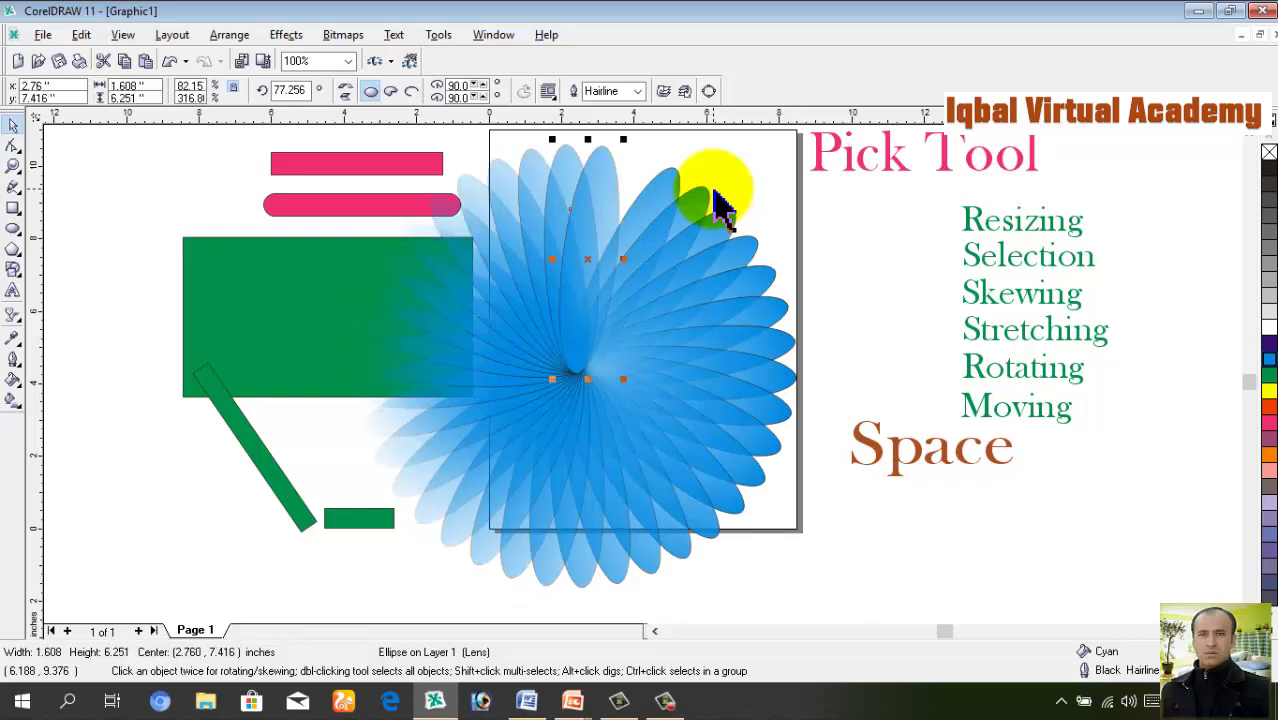
# Marquee-select the petals on the flower's right side and clear the selection
pyautogui.click(785, 182)
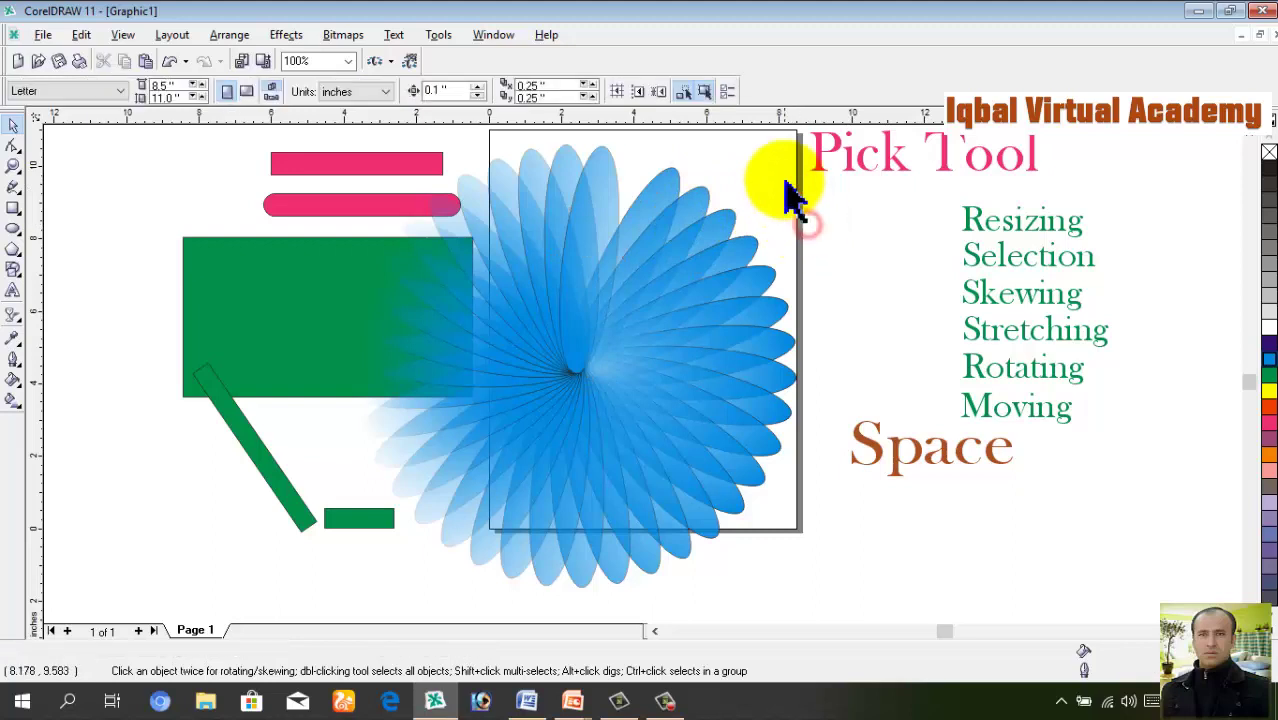
pyautogui.moveTo(800, 350); pyautogui.dragTo(471, 586)
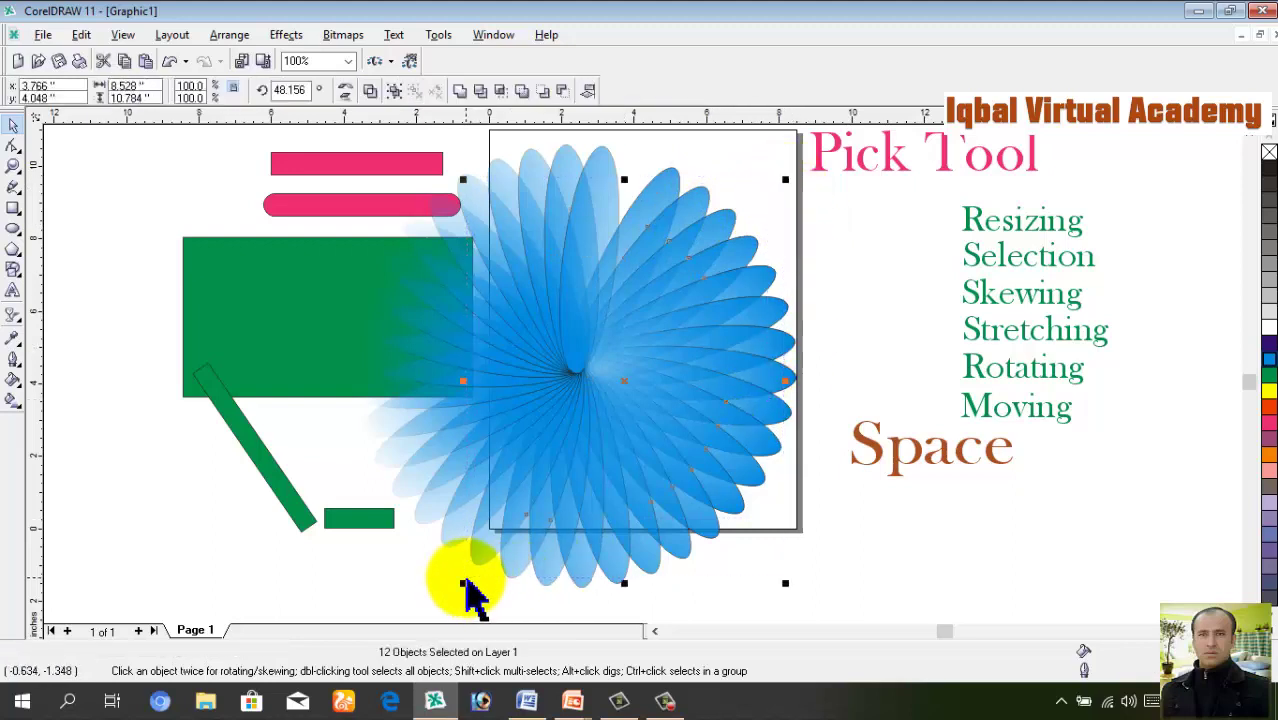
pyautogui.click(958, 570)
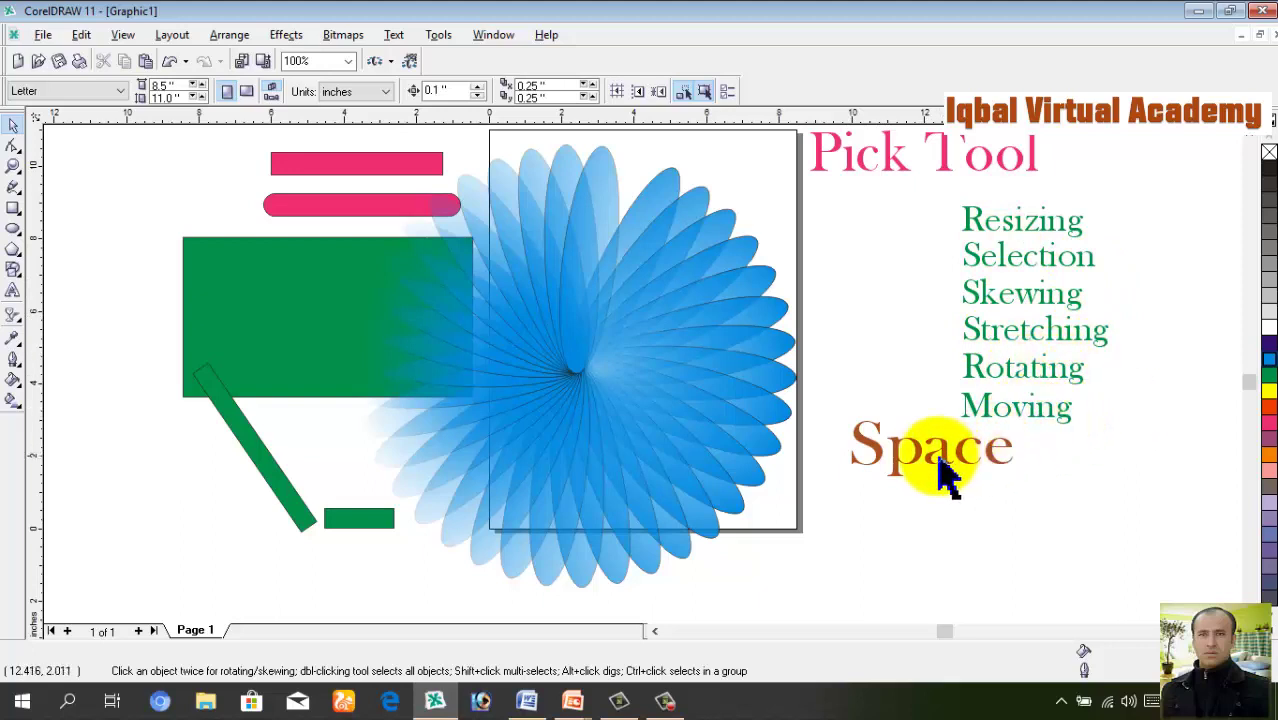
# Move the brown "Space" text directly beneath the "Pick Tool" heading
pyautogui.click(901, 462)
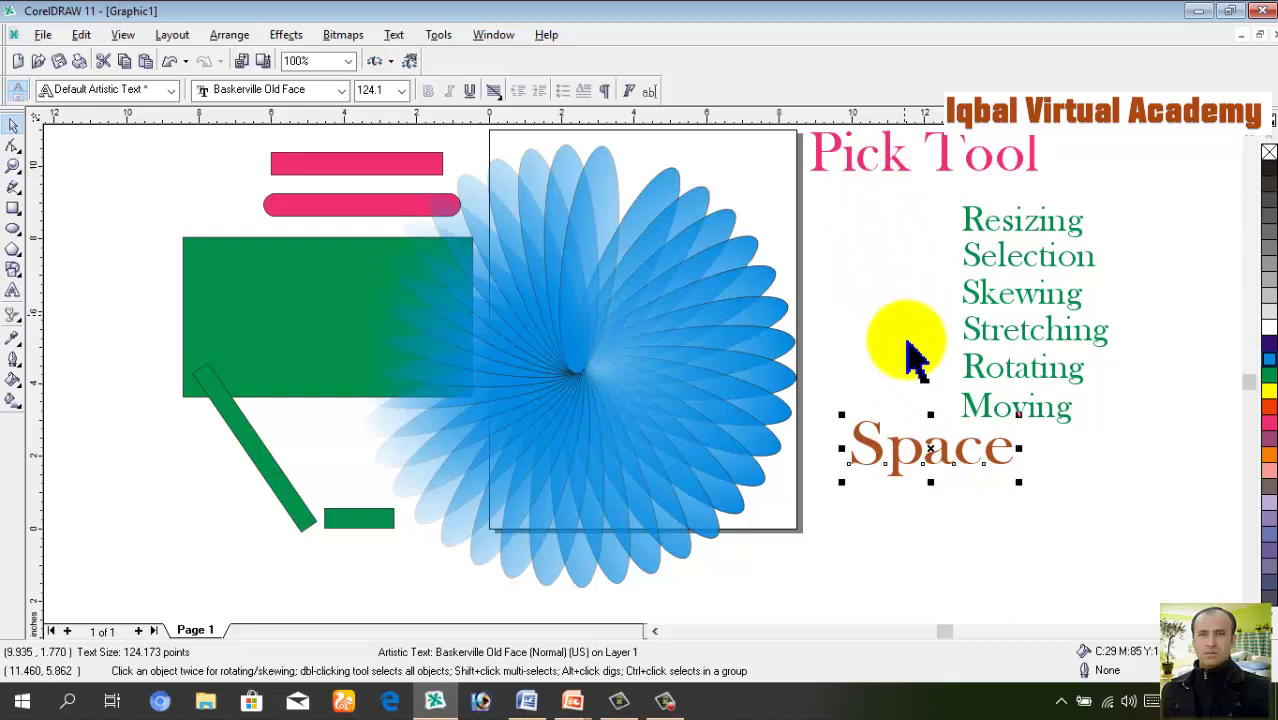
pyautogui.moveTo(930, 445); pyautogui.dragTo(884, 200)
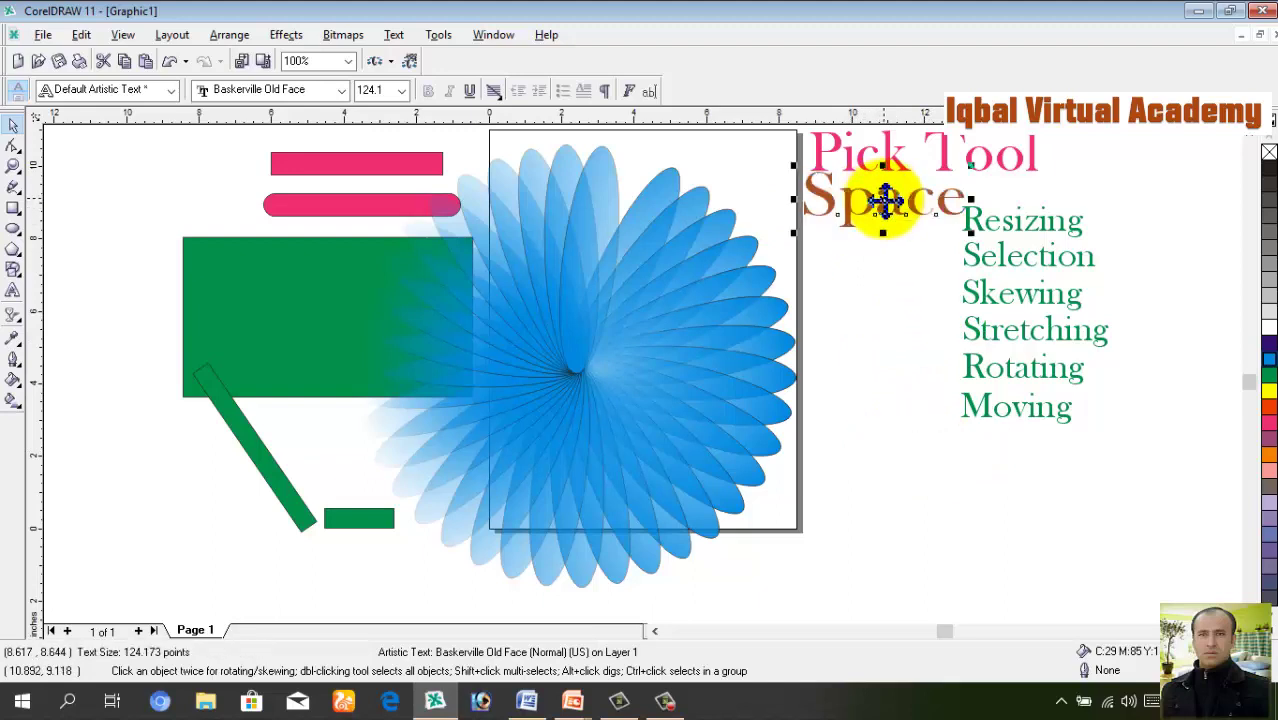
# Shift the words "Resizing" and "Selection" slightly right, clear of the "Space" text
pyautogui.click(1022, 222)
pyautogui.moveTo(1022, 222); pyautogui.dragTo(1048, 251)
pyautogui.click(1020, 258)
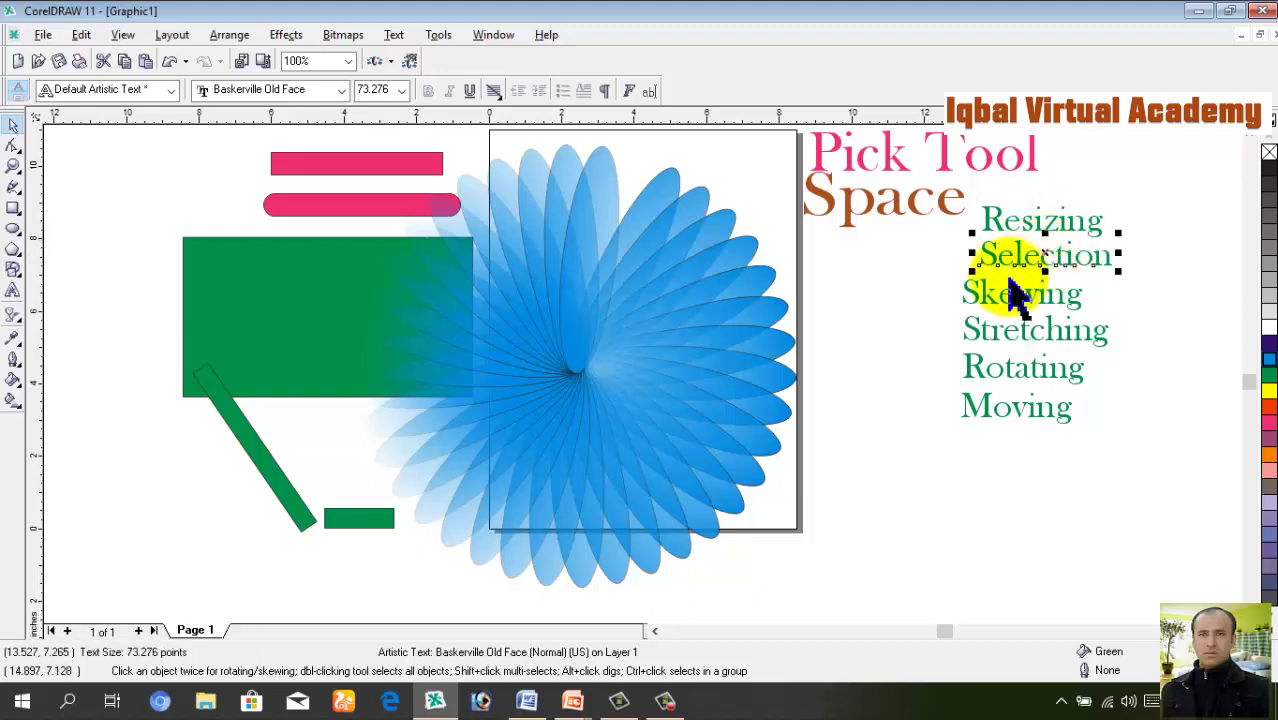
# Marquee-select "Skewing", "Stretching", "Rotating" and "Moving", shift them right in line with the words above, and clear the selection
pyautogui.click(946, 282)
pyautogui.moveTo(966, 290); pyautogui.dragTo(1133, 448)
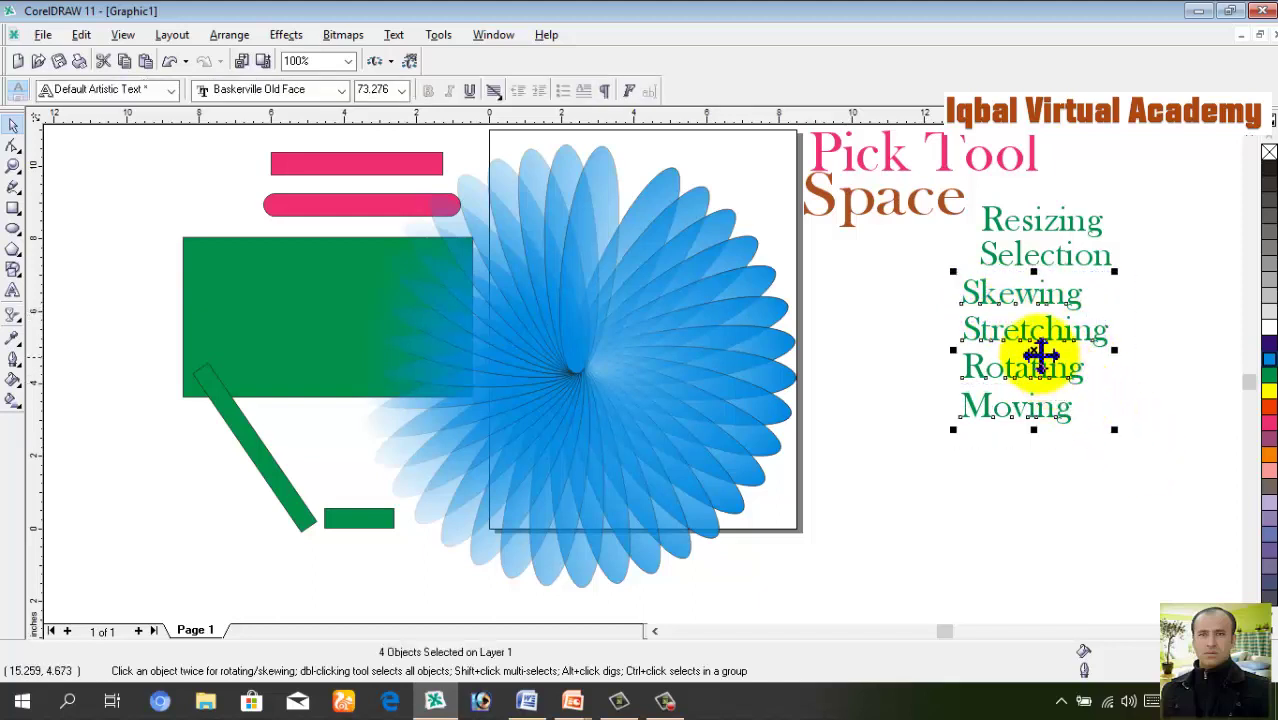
pyautogui.moveTo(1033, 349); pyautogui.dragTo(1058, 353)
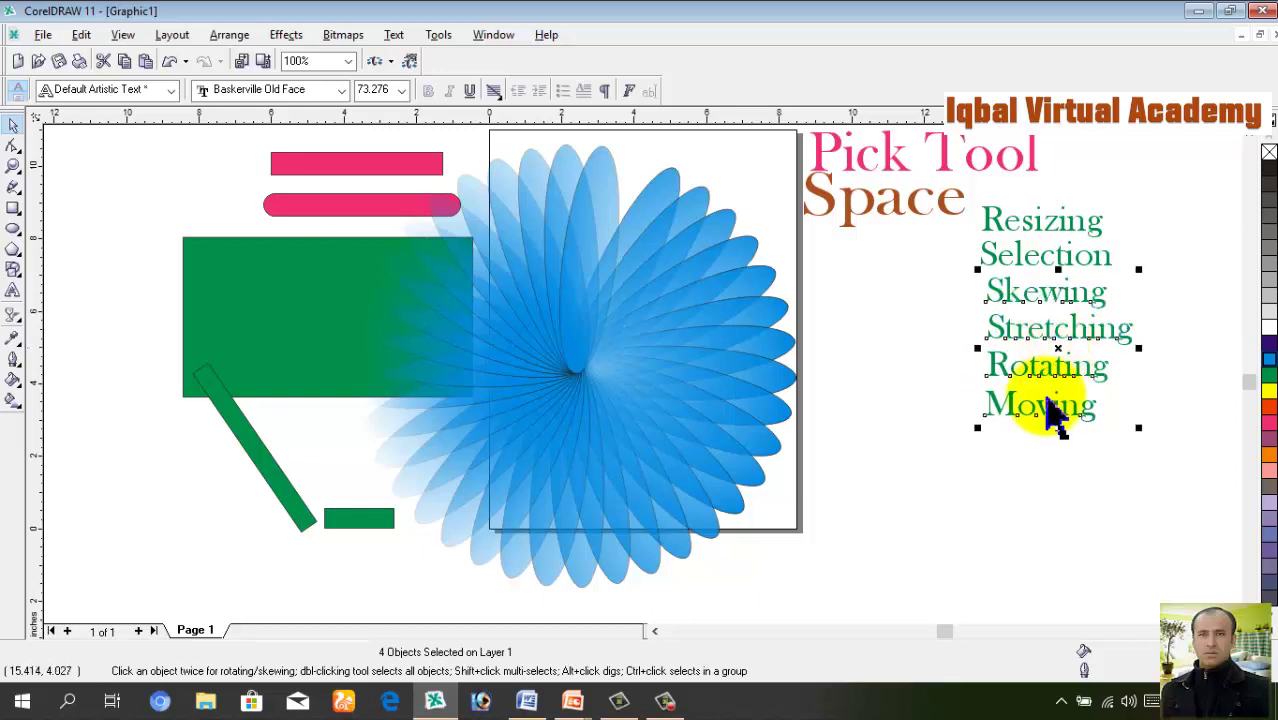
pyautogui.click(1041, 446)
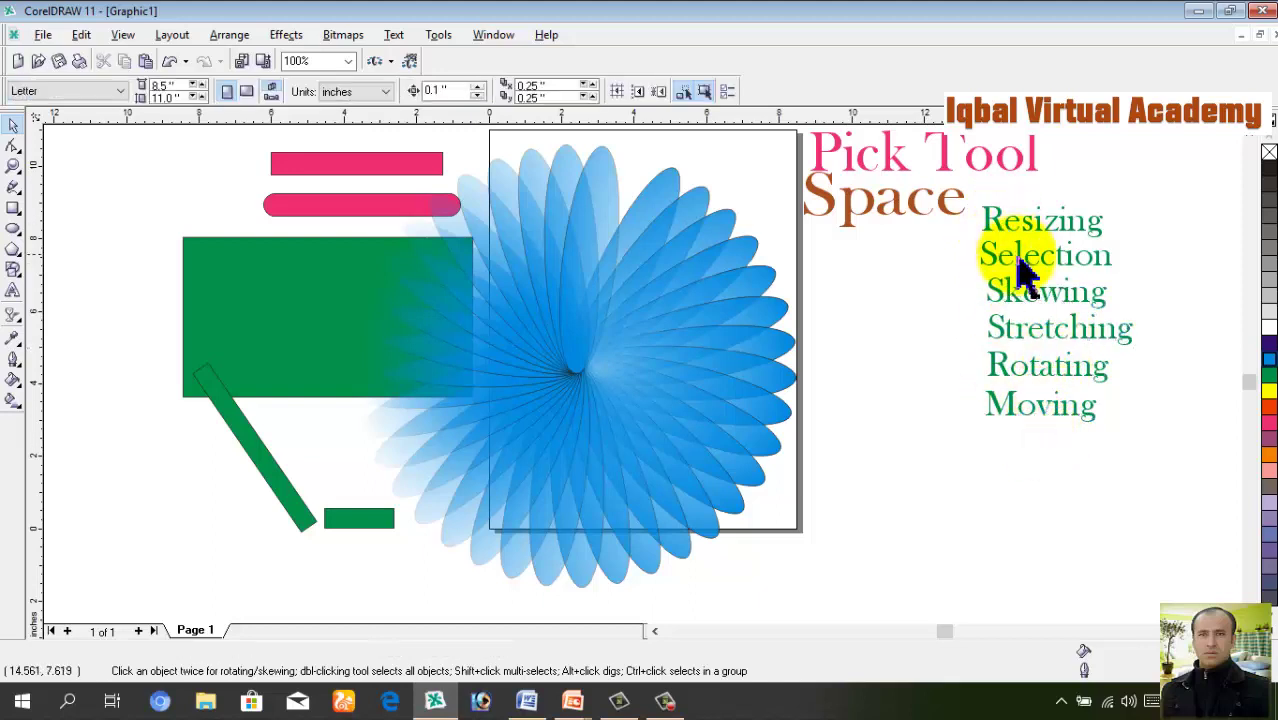